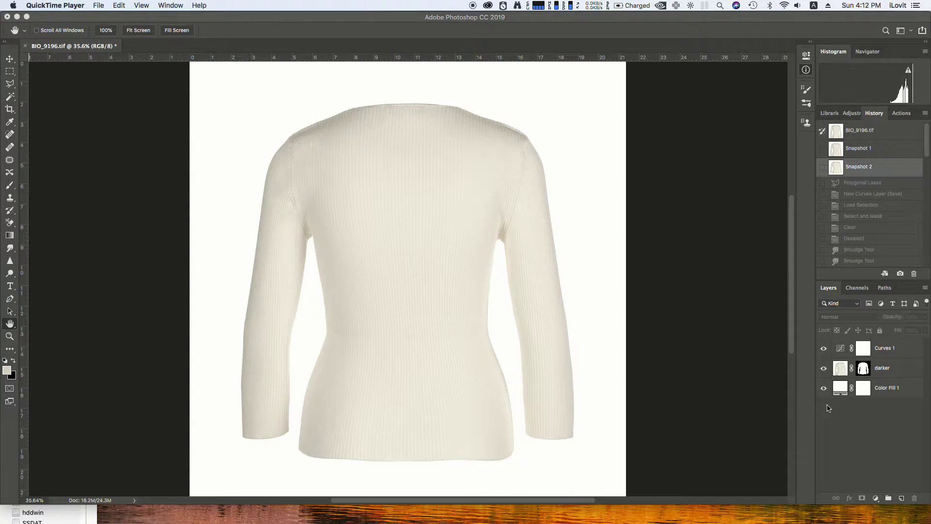
# Compare the original state of BIO_9196.tif with Snapshot 2, both for the whole garment and at 100% on the knit texture.
pyautogui.click(854, 171)
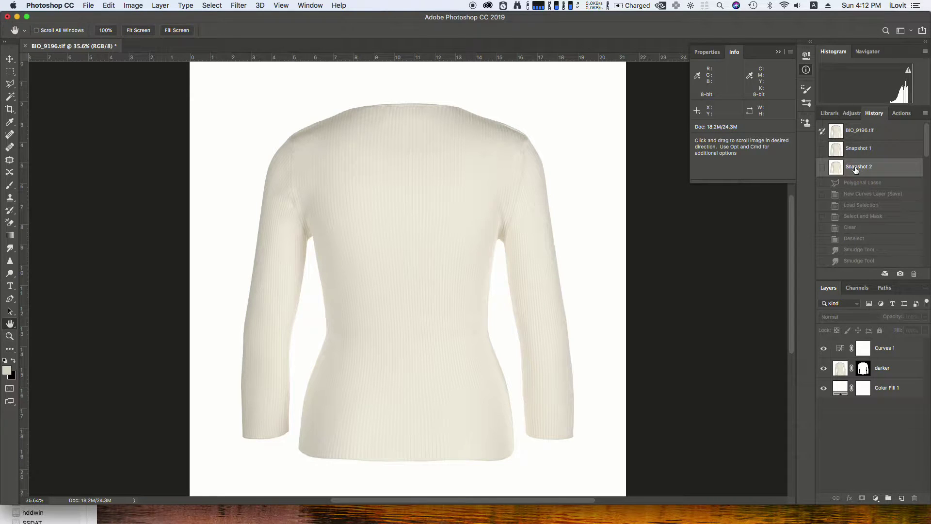
pyautogui.click(862, 135)
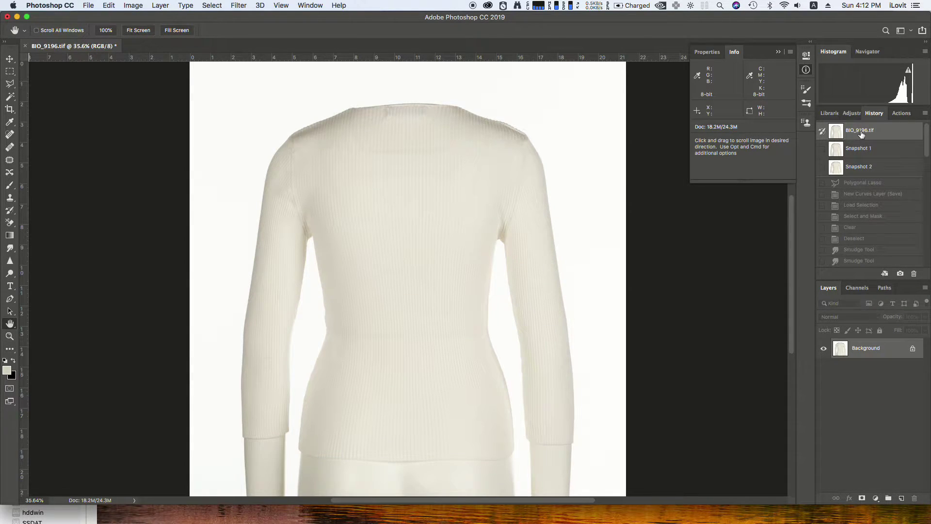
pyautogui.click(867, 171)
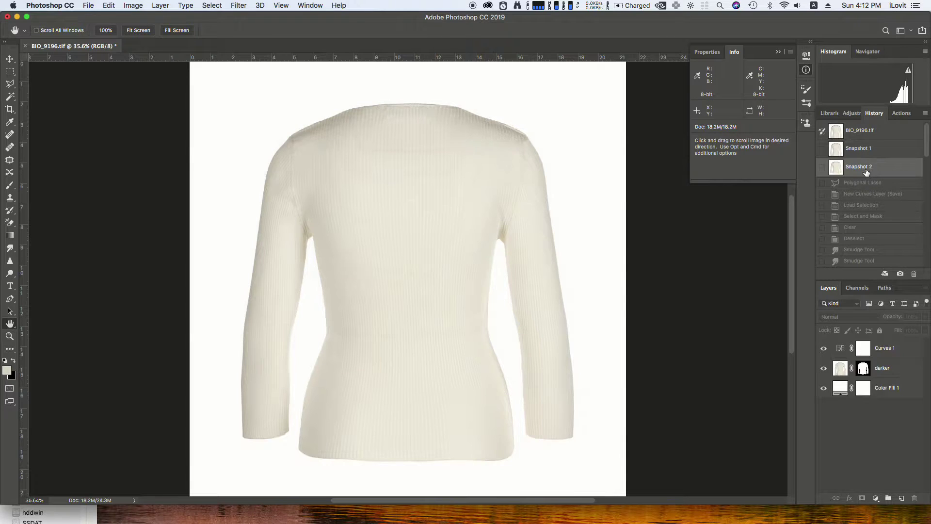
pyautogui.click(860, 134)
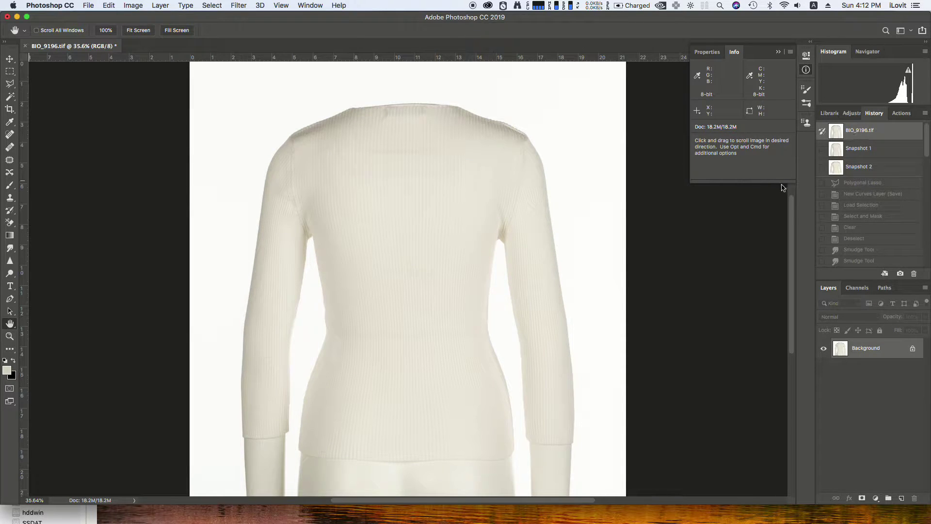
pyautogui.press('super+1')
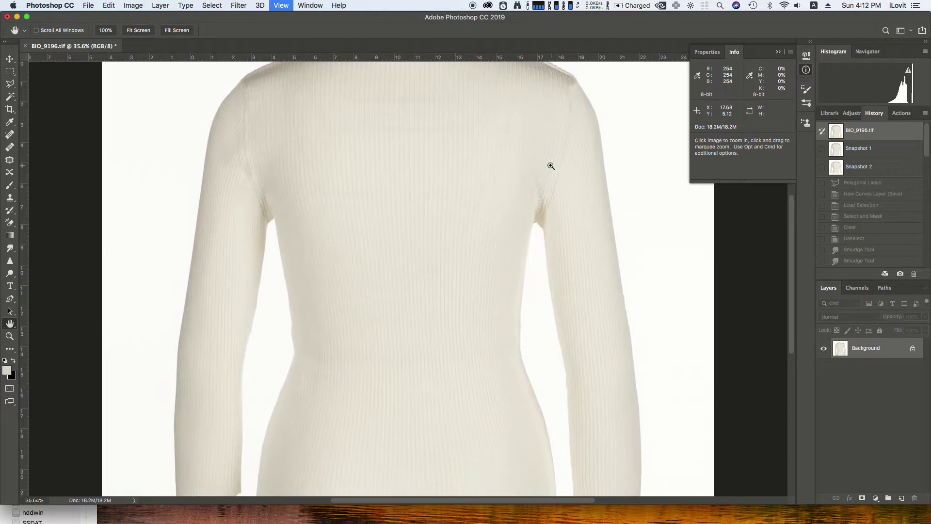
pyautogui.scroll(3, 431, 188)
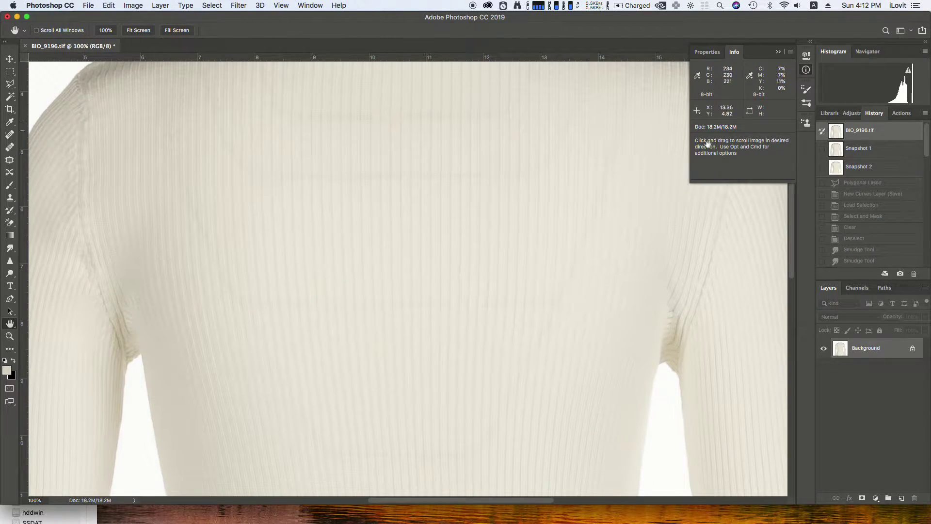
pyautogui.click(866, 170)
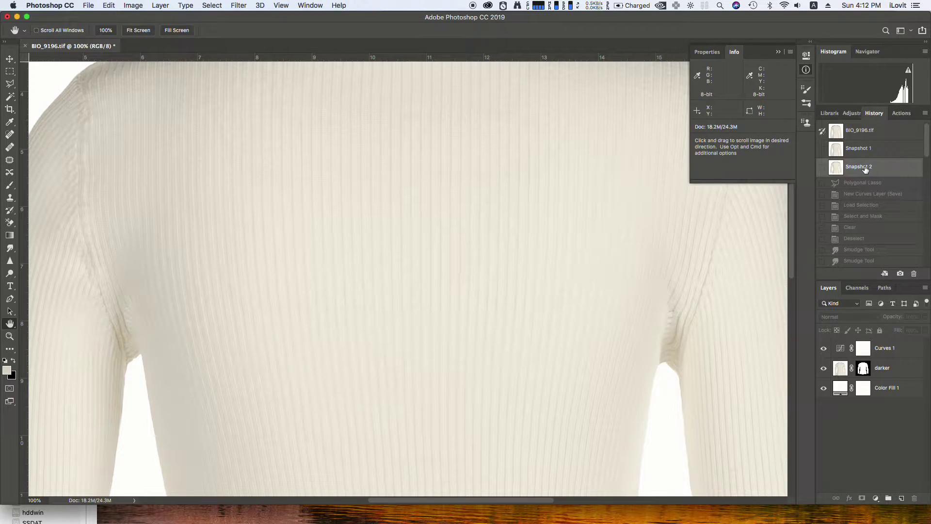
pyautogui.click(863, 131)
pyautogui.press('super+0')
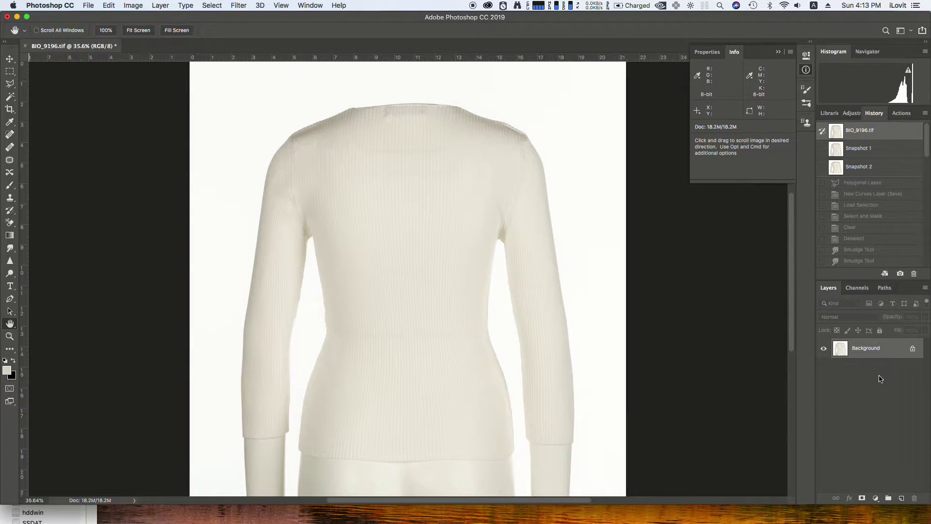
pyautogui.click(854, 170)
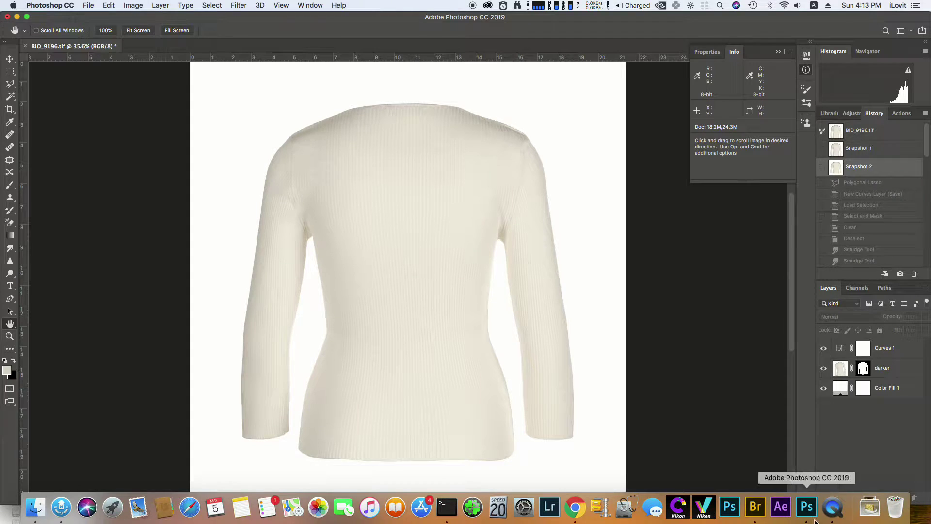
# Switch to Adobe Bridge and compare full-screen previews of BIO_9191.tif and BIO_9192.tif.
pyautogui.click(752, 514)
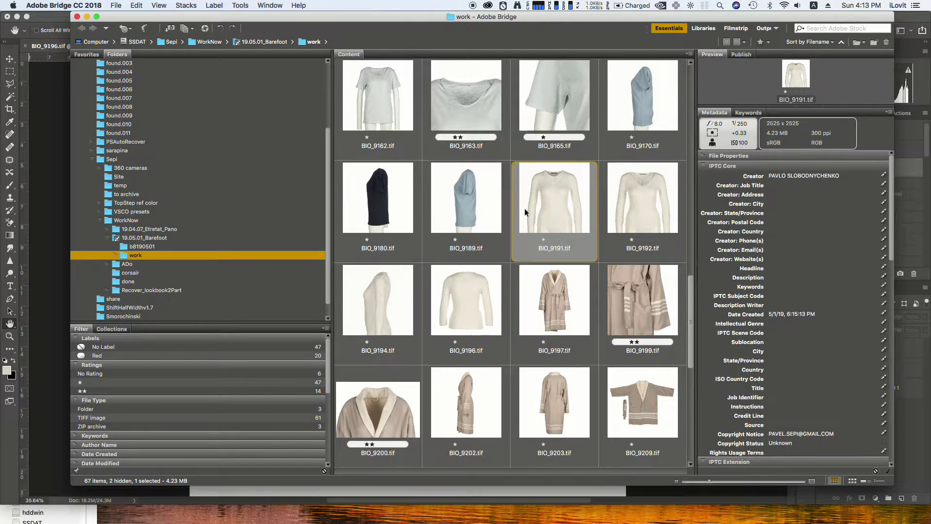
pyautogui.press('space')
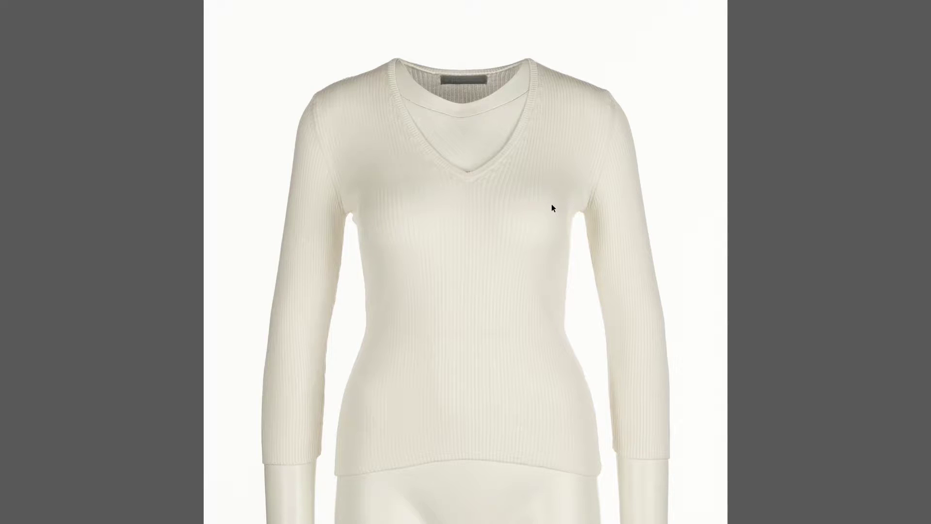
pyautogui.press('Right')
pyautogui.press('Left')
pyautogui.press('Right')
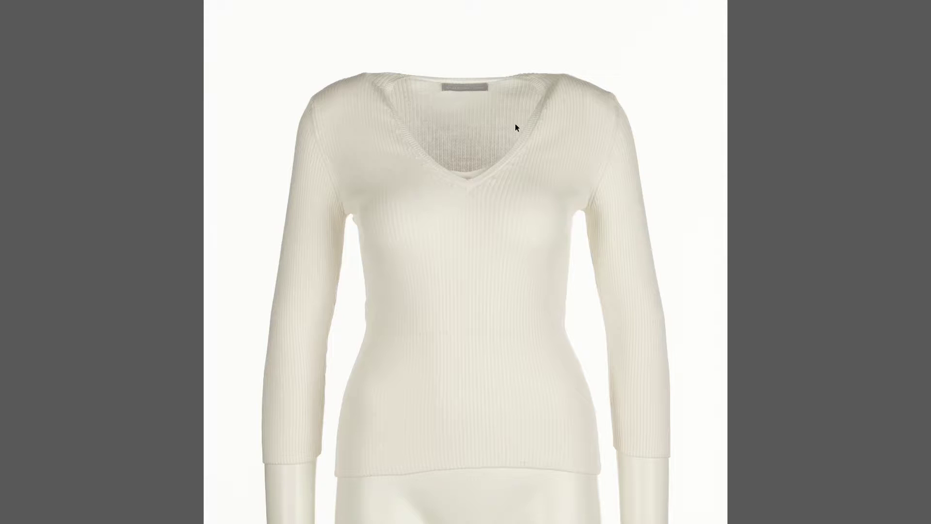
pyautogui.press('Left')
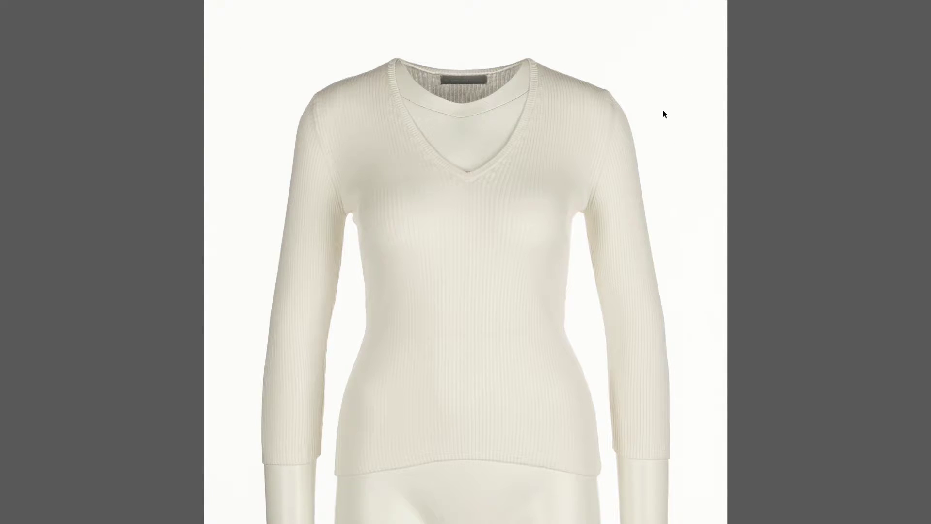
pyautogui.press('space')
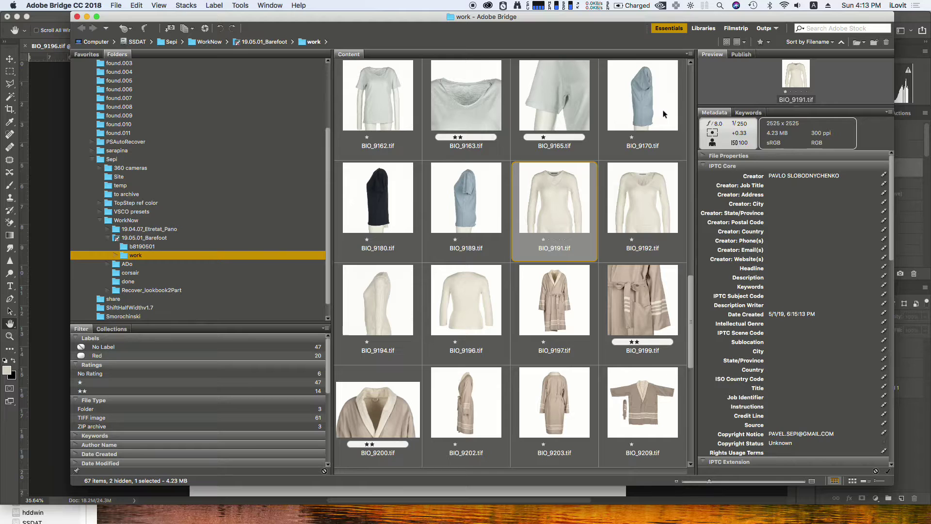
# Open BIO_9191.tif and BIO_9192.tif together in Photoshop.
pyautogui.keyDown('shift'); pyautogui.click(635, 199); pyautogui.keyUp('shift')
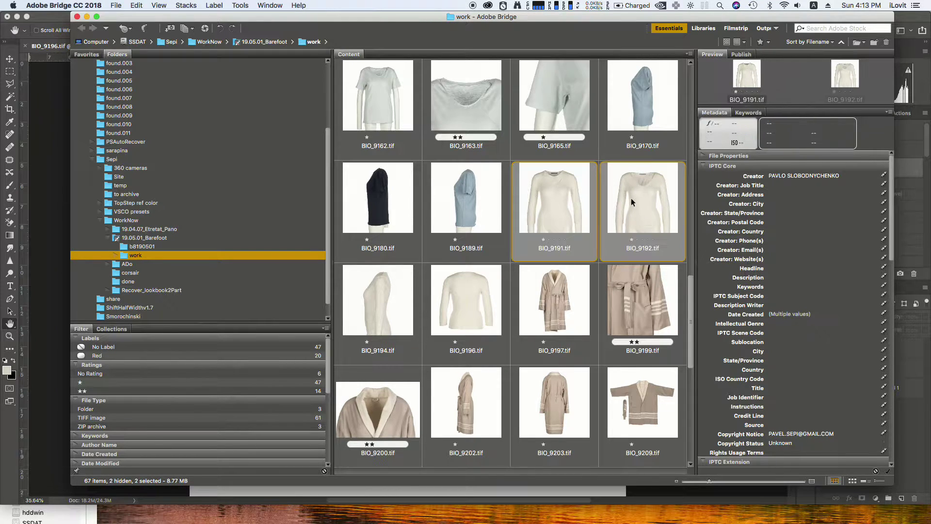
pyautogui.rightClick(631, 199)
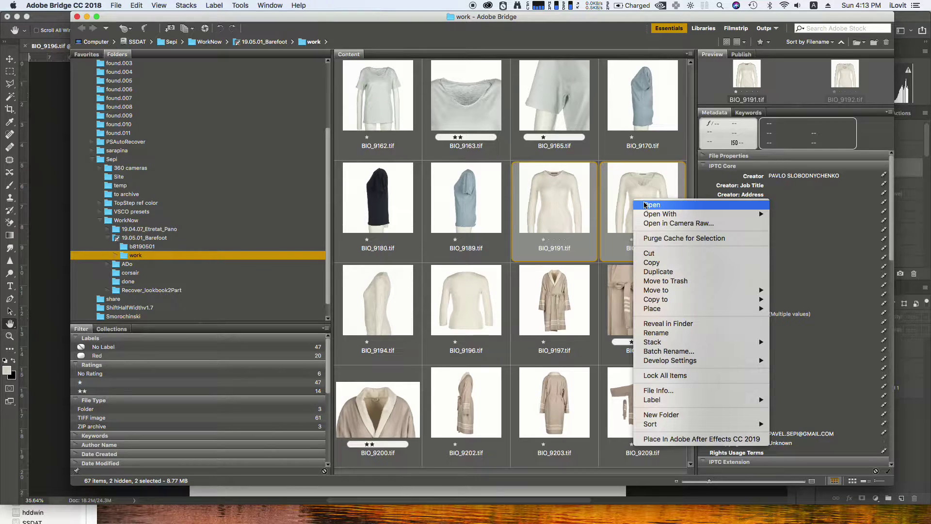
pyautogui.click(645, 206)
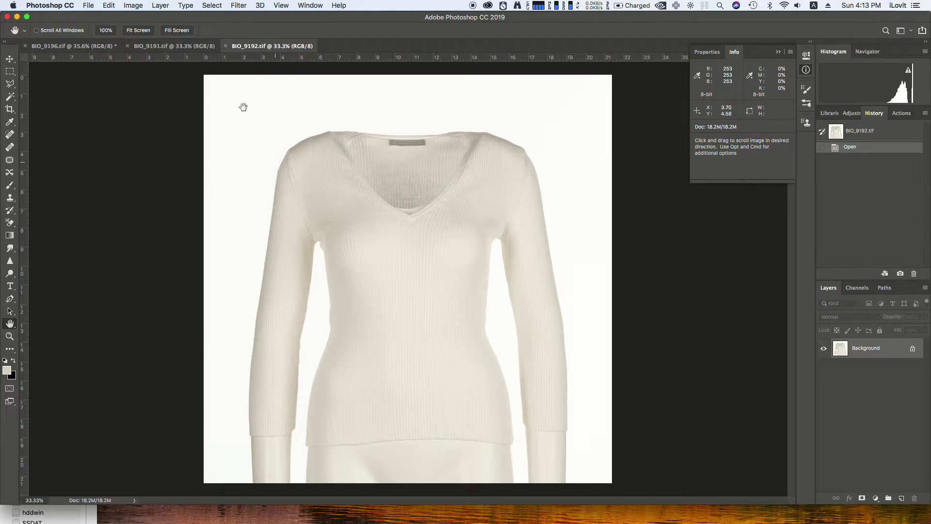
# In BIO_9191.tif, convert the background into an editable layer and add a white color fill layer beneath it.
pyautogui.click(186, 48)
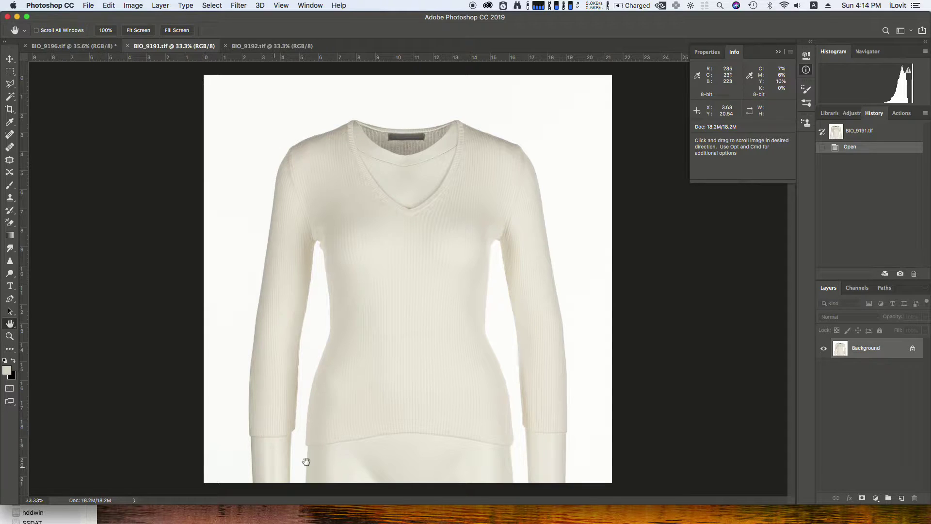
pyautogui.doubleClick(891, 350)
pyautogui.click(550, 219)
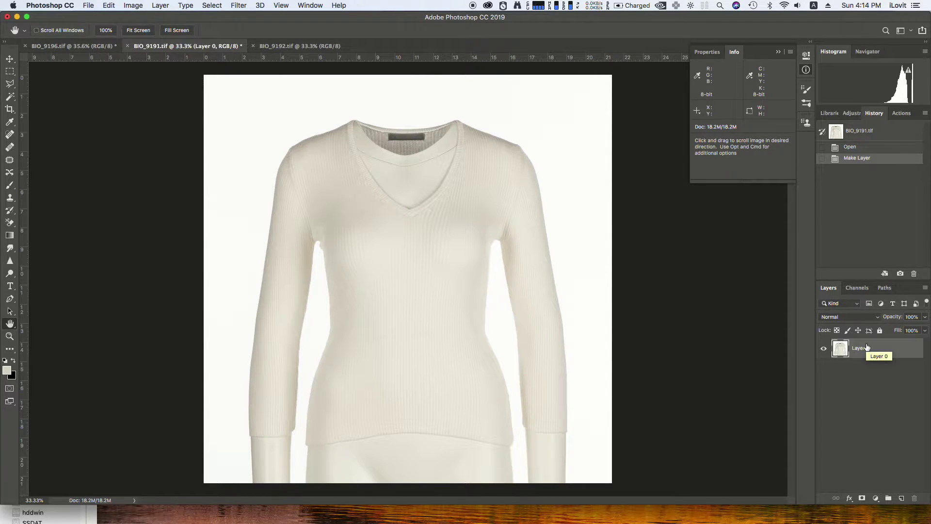
pyautogui.press('F2')
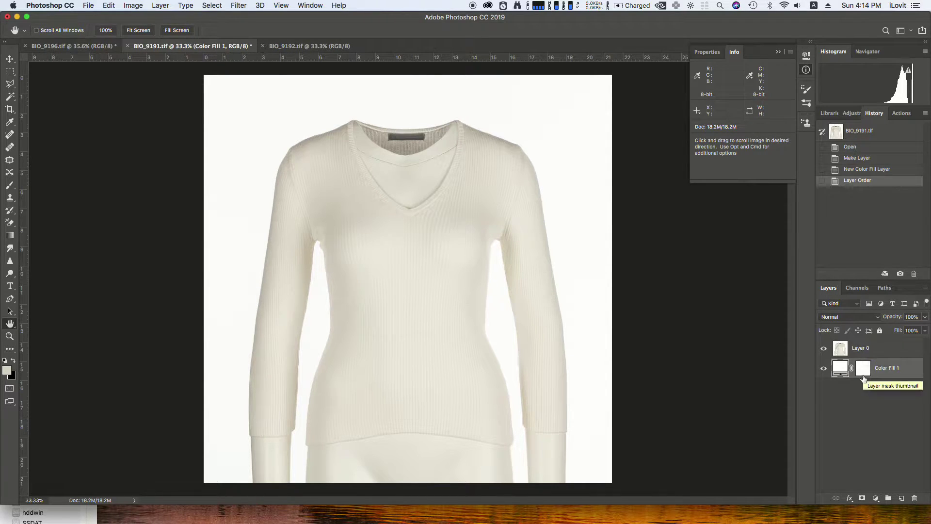
# Run Select Subject on the sweater photo layer and inspect the selection's edges around the armholes in Select and Mask.
pyautogui.click(844, 354)
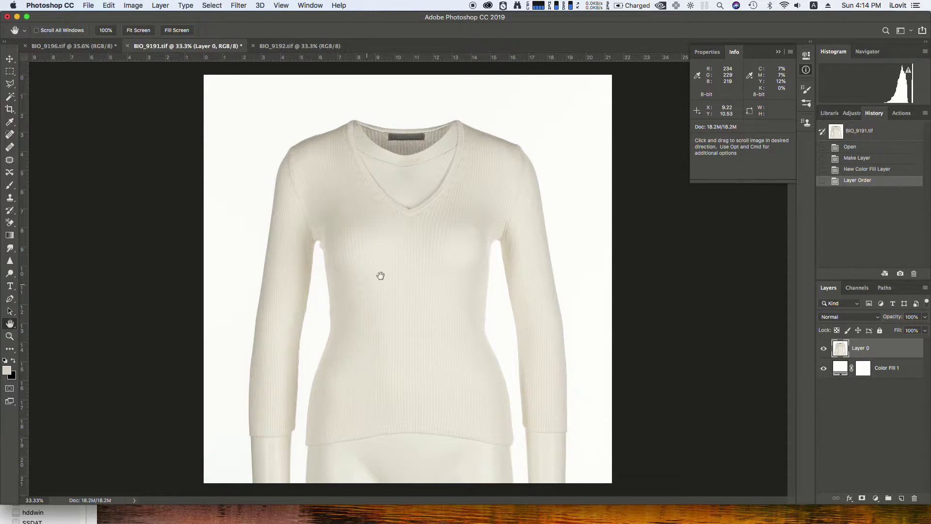
pyautogui.click(10, 100)
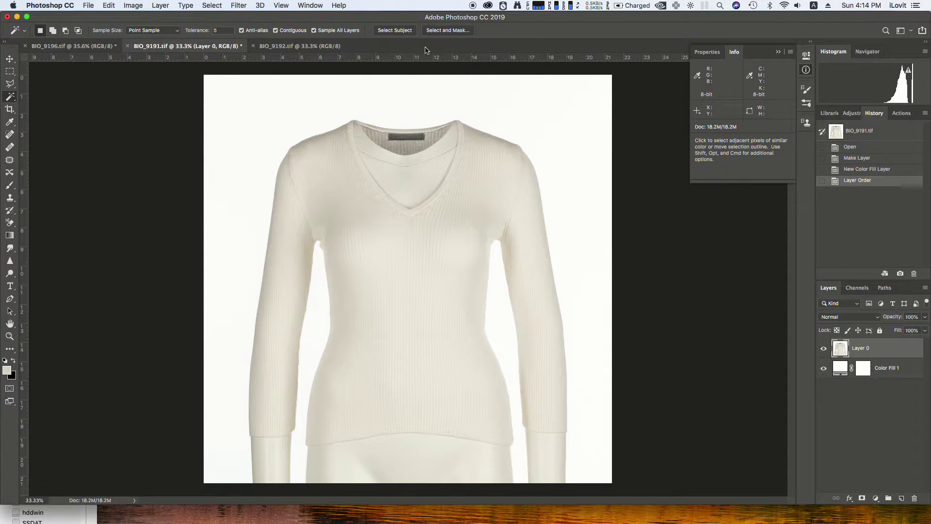
pyautogui.click(393, 31)
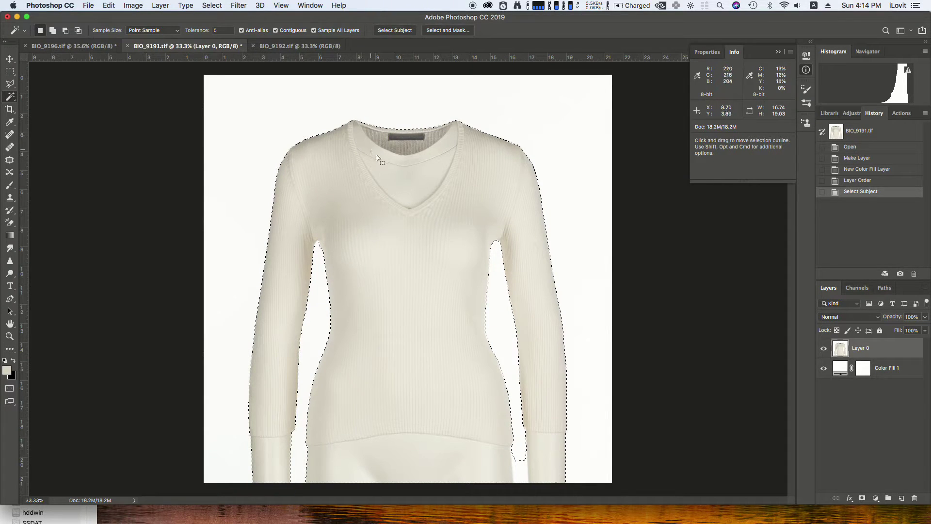
pyautogui.click(443, 30)
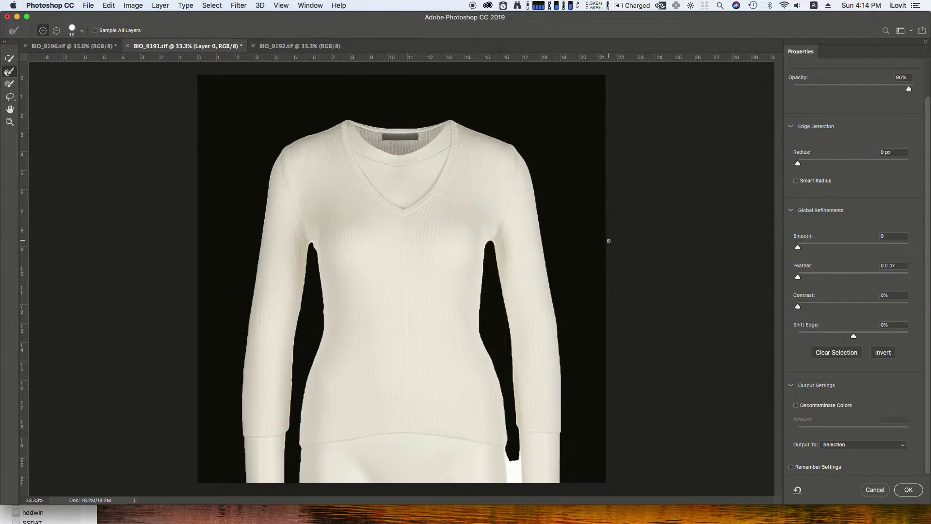
pyautogui.scroll(2, 894, 107)
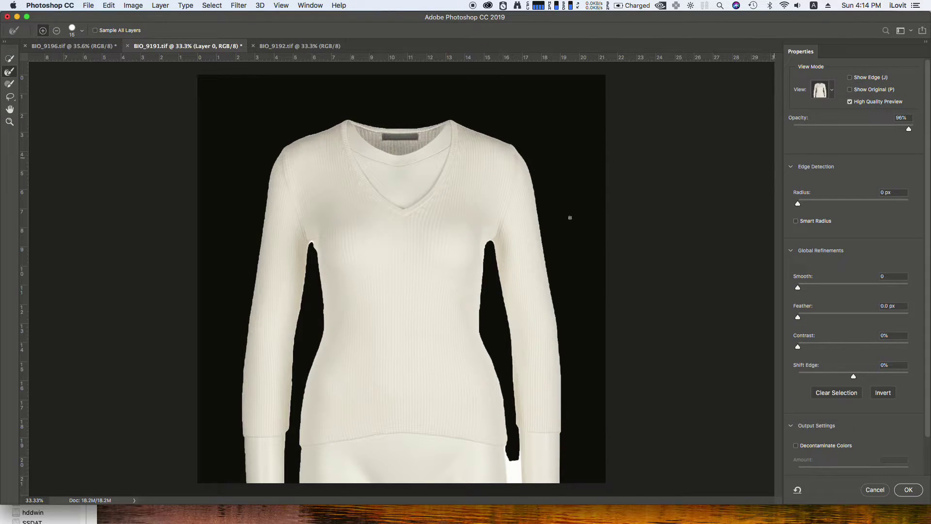
pyautogui.press('super+plus')
pyautogui.press('super+plus')
pyautogui.press('super+plus')
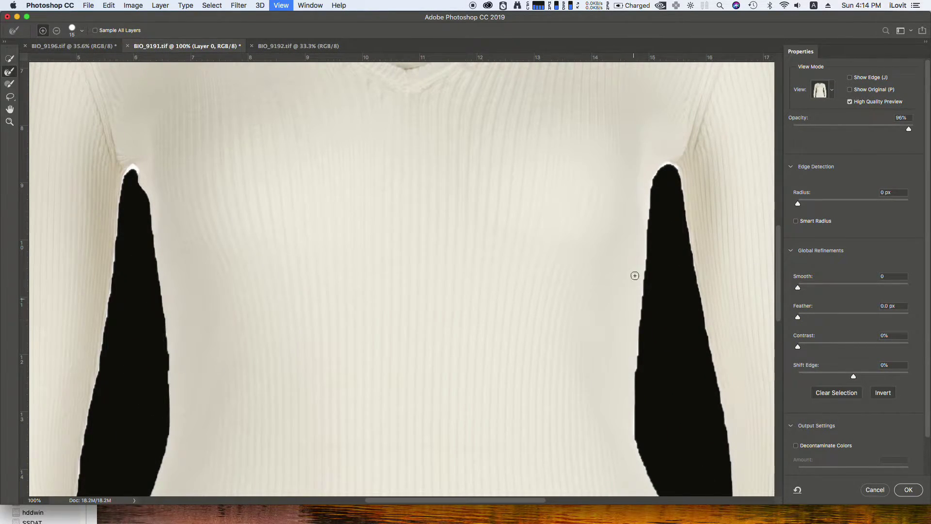
pyautogui.press('super+plus')
pyautogui.moveTo(692, 254); pyautogui.dragTo(153, 266)
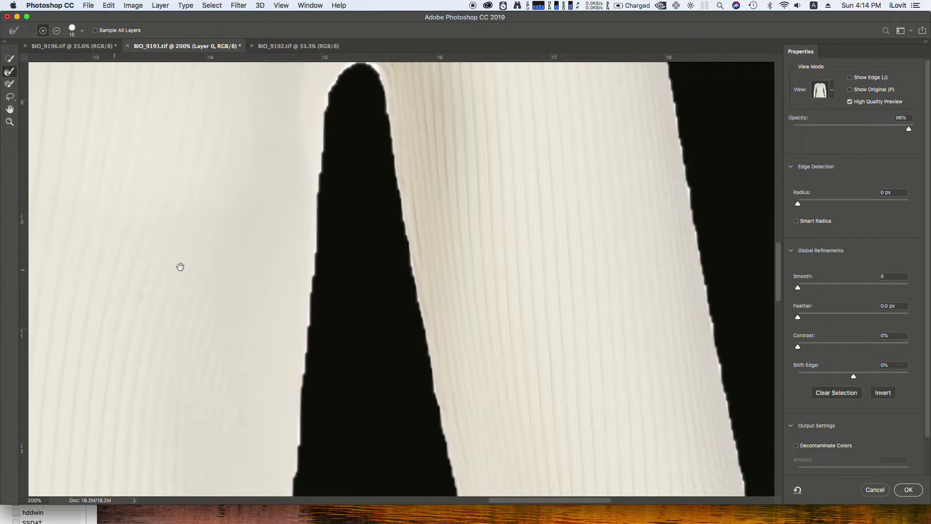
pyautogui.press('super+0')
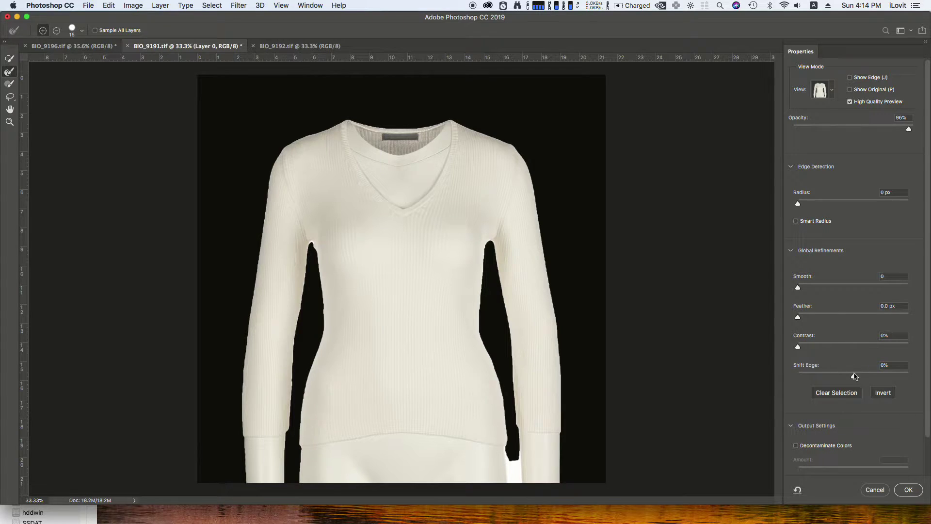
# Refine the sweater selection with Feather 6.5 px, Contrast 48% and Shift Edge +52%, and output it as a selection.
pyautogui.click(832, 314)
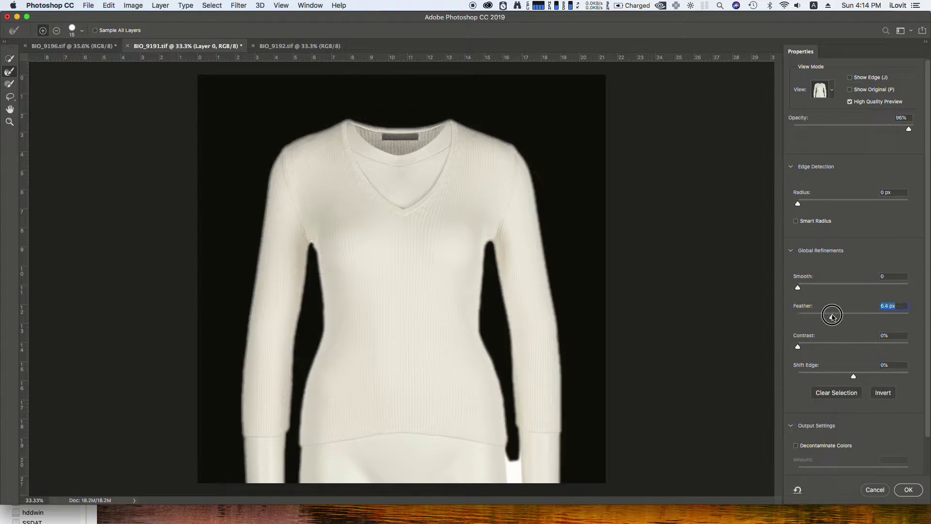
pyautogui.click(837, 345)
pyautogui.click(883, 375)
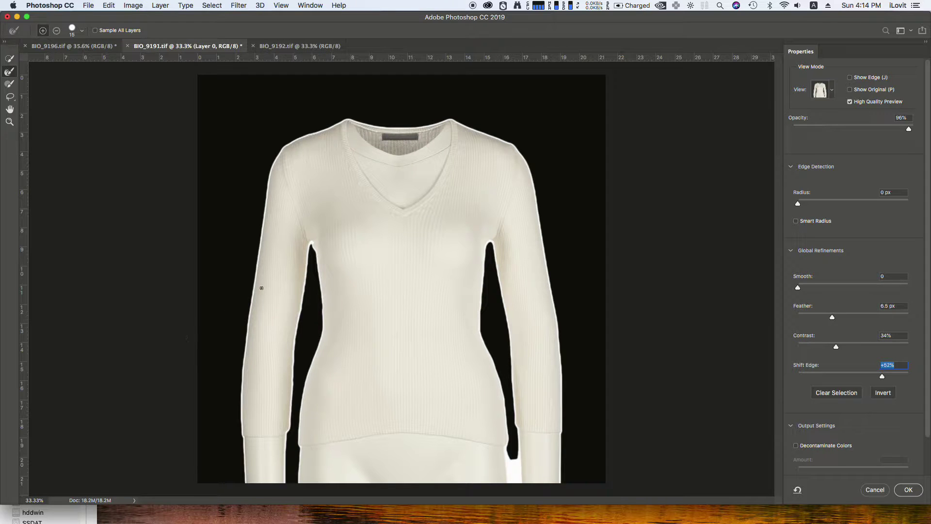
pyautogui.press('super+1')
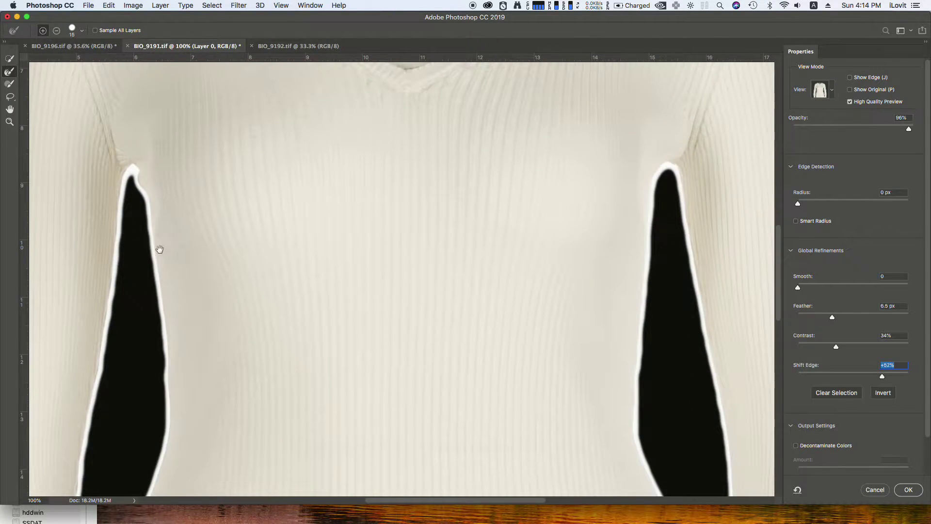
pyautogui.moveTo(158, 247); pyautogui.dragTo(390, 219)
pyautogui.click(851, 345)
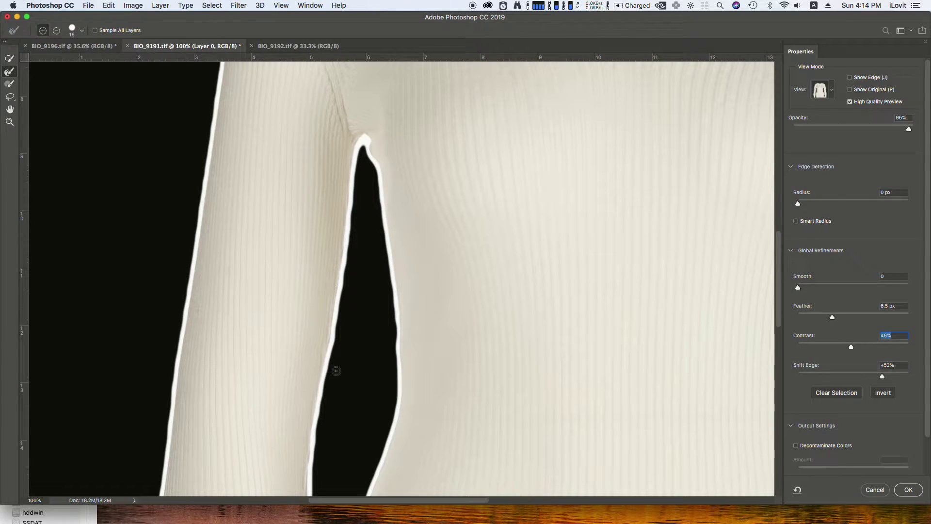
pyautogui.scroll(-2, 870, 420)
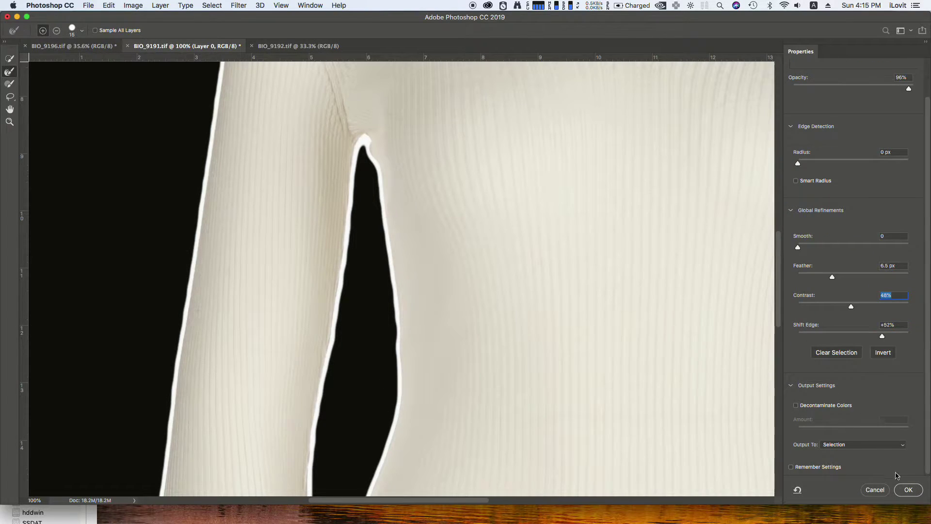
pyautogui.click(908, 490)
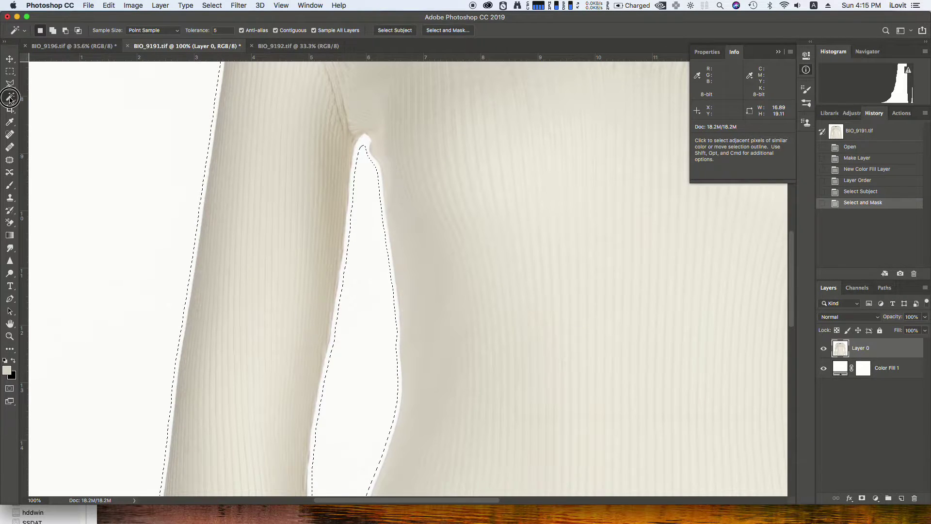
pyautogui.moveTo(10, 96); pyautogui.dragTo(45, 106)
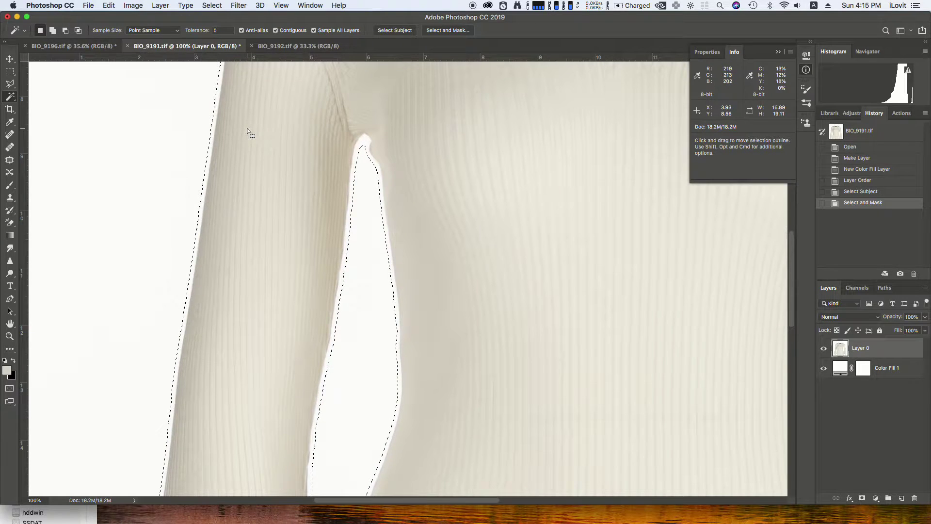
# Subtract the white background remnants around the outer silhouette and inside both arm gaps from the selection with the Magic Wand.
pyautogui.press('super+0')
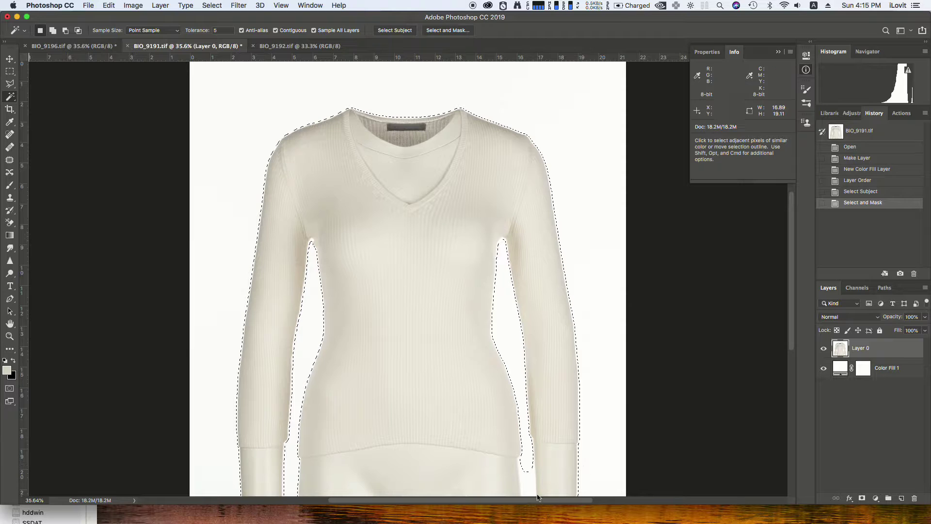
pyautogui.press('alt')
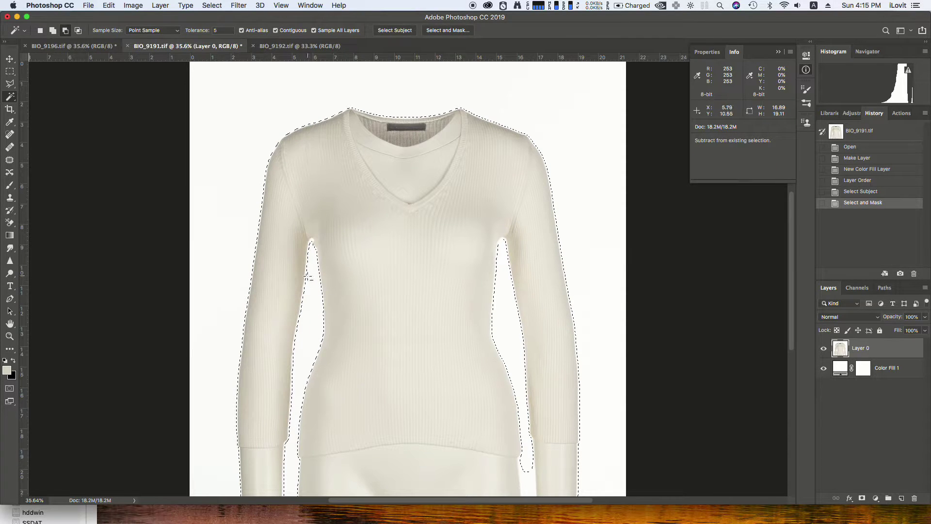
pyautogui.keyDown('alt'); pyautogui.click(311, 272); pyautogui.keyUp('alt')
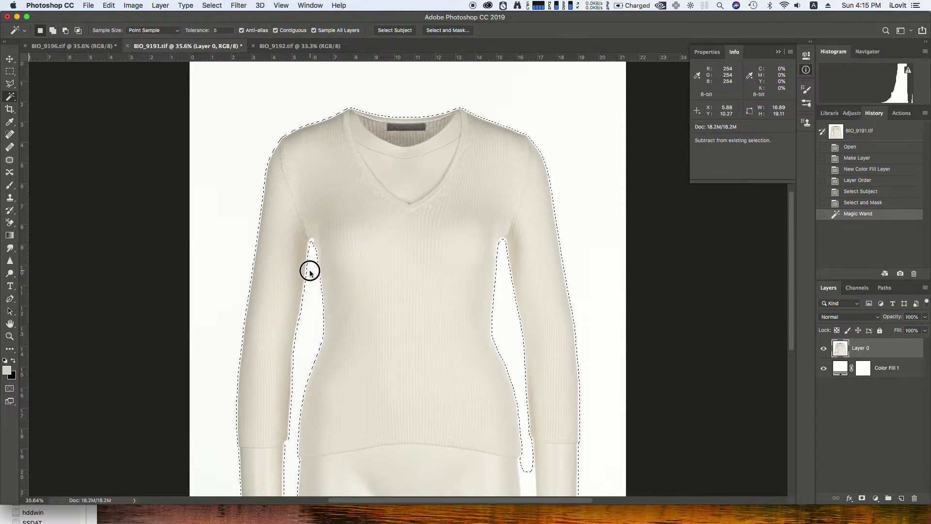
pyautogui.keyDown('alt'); pyautogui.click(592, 349); pyautogui.keyUp('alt')
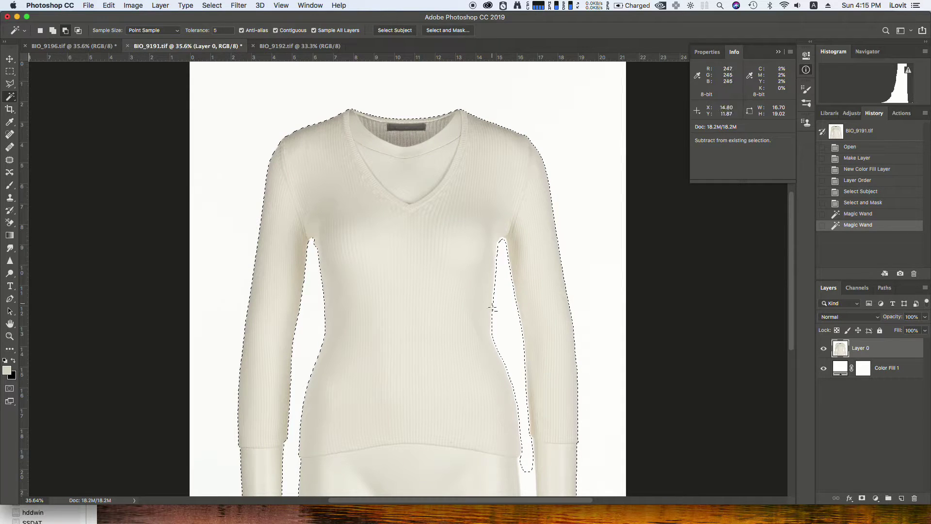
pyautogui.keyDown('alt'); pyautogui.click(504, 324); pyautogui.keyUp('alt')
pyautogui.press('super+equal')
pyautogui.press('super+equal')
pyautogui.press('super+equal')
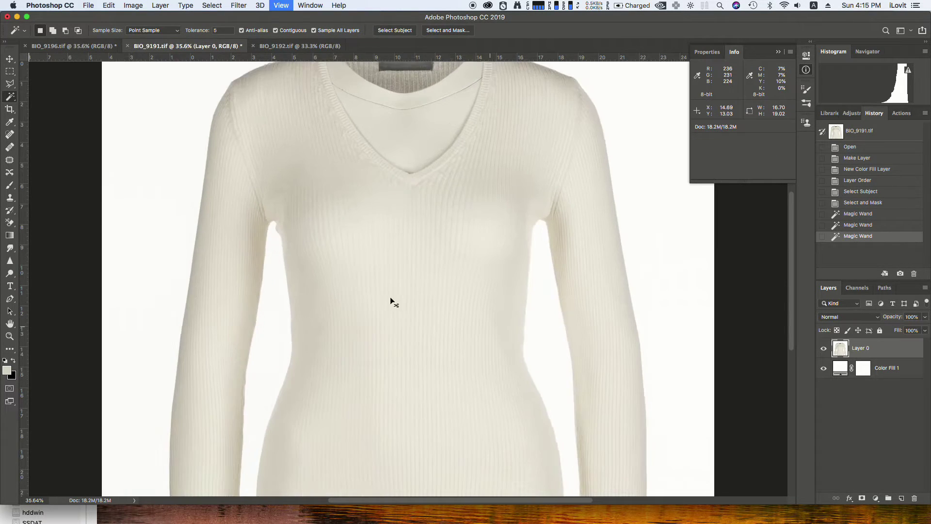
pyautogui.moveTo(459, 254); pyautogui.dragTo(552, 251)
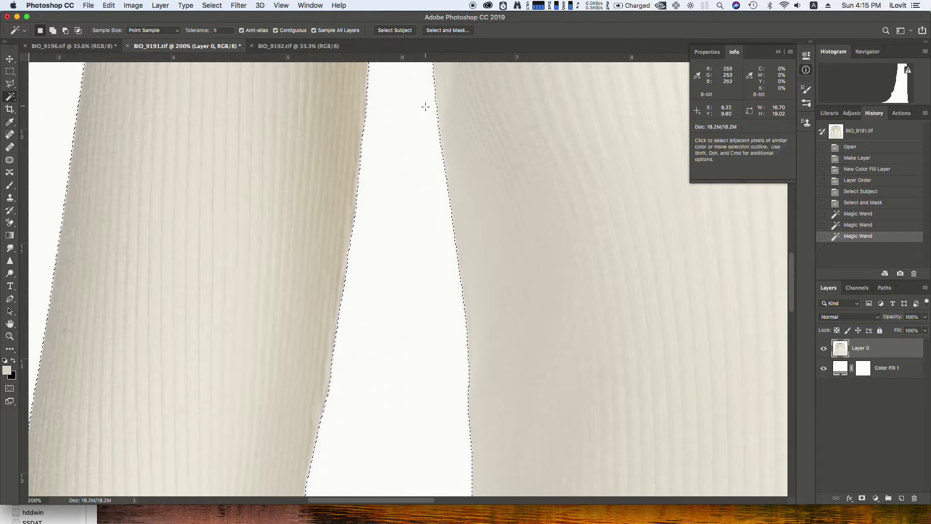
pyautogui.press('super+0')
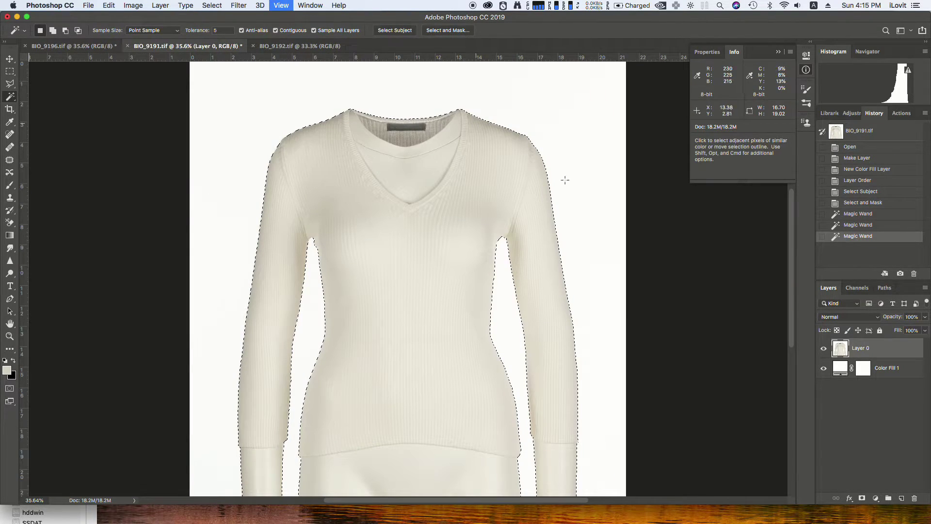
# Check the selection edge beside the sleeve in Select and Mask and output the selection as a layer mask.
pyautogui.click(443, 31)
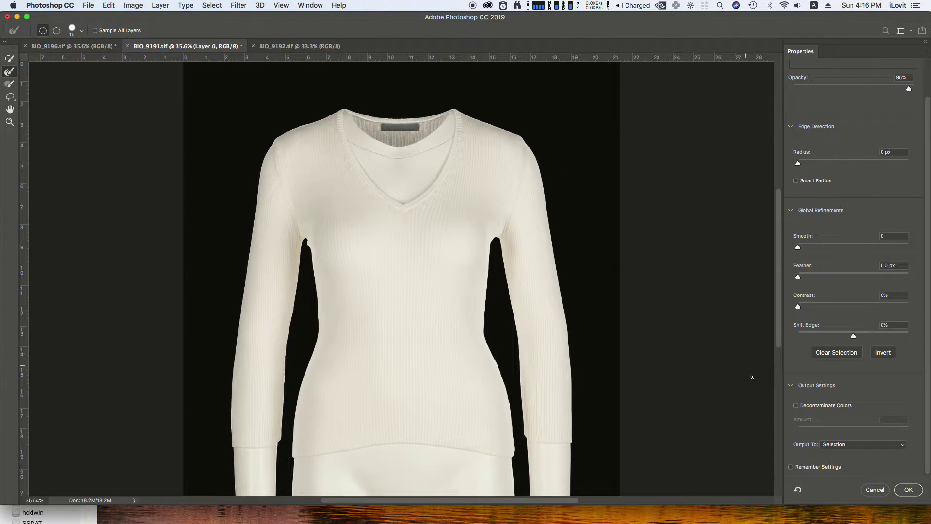
pyautogui.press('super+equal')
pyautogui.press('super+equal')
pyautogui.press('super+equal')
pyautogui.press('super+equal')
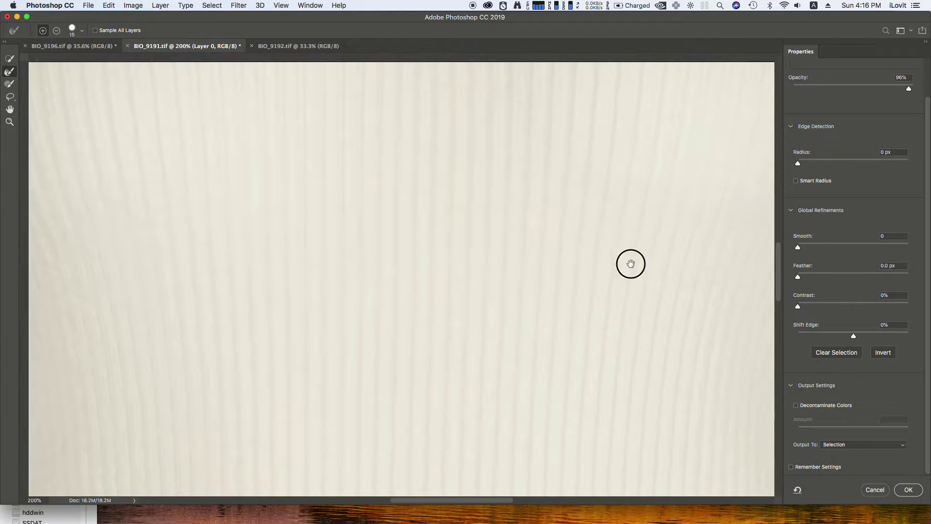
pyautogui.moveTo(631, 263); pyautogui.dragTo(270, 248)
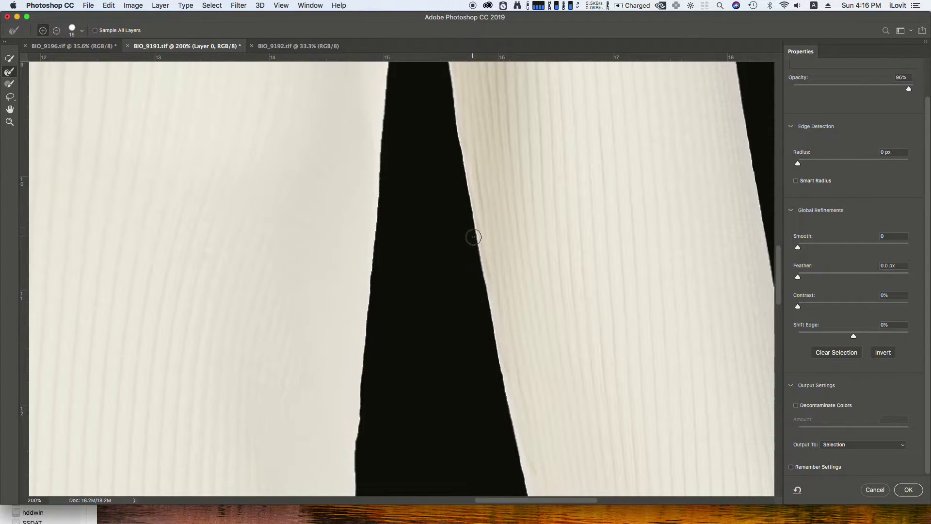
pyautogui.press('super+0')
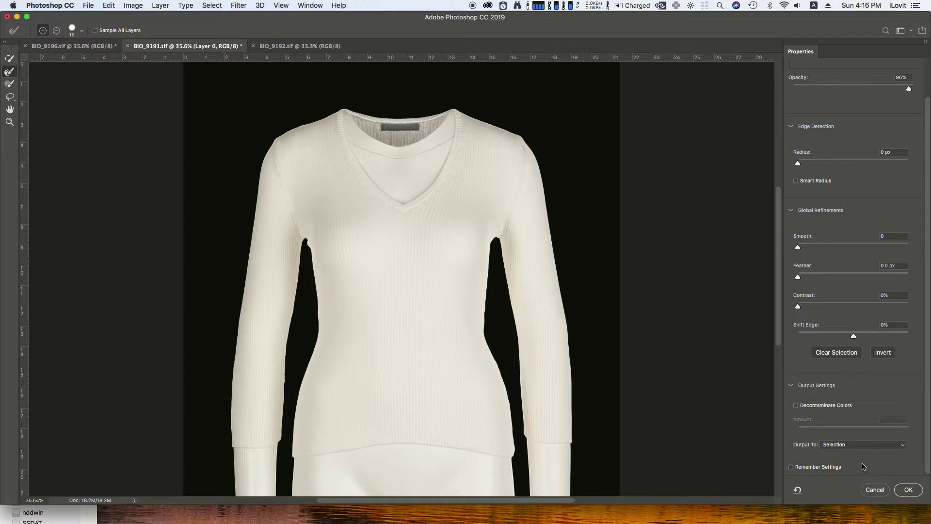
pyautogui.click(868, 445)
pyautogui.click(816, 451)
pyautogui.click(909, 490)
# Save BIO_9191.tif with LZW image compression and RLE layer compression.
pyautogui.press('super+s')
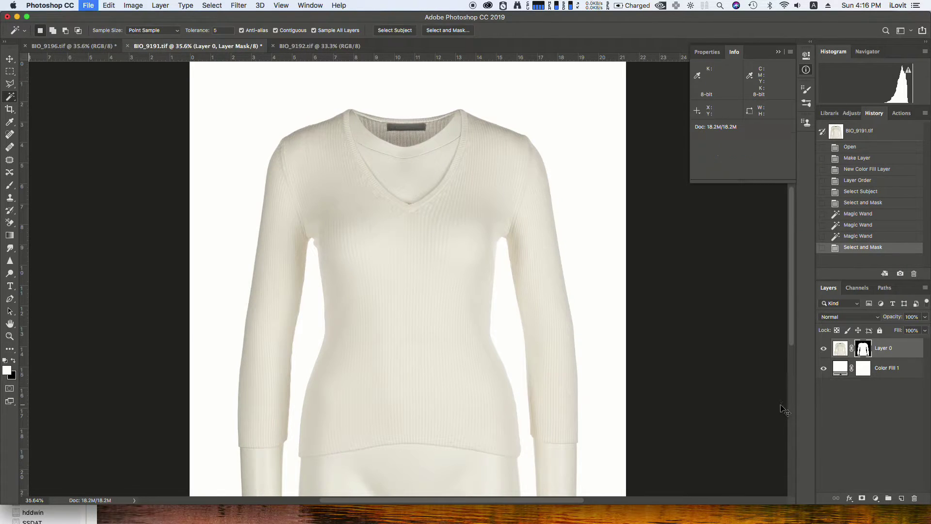
pyautogui.click(338, 199)
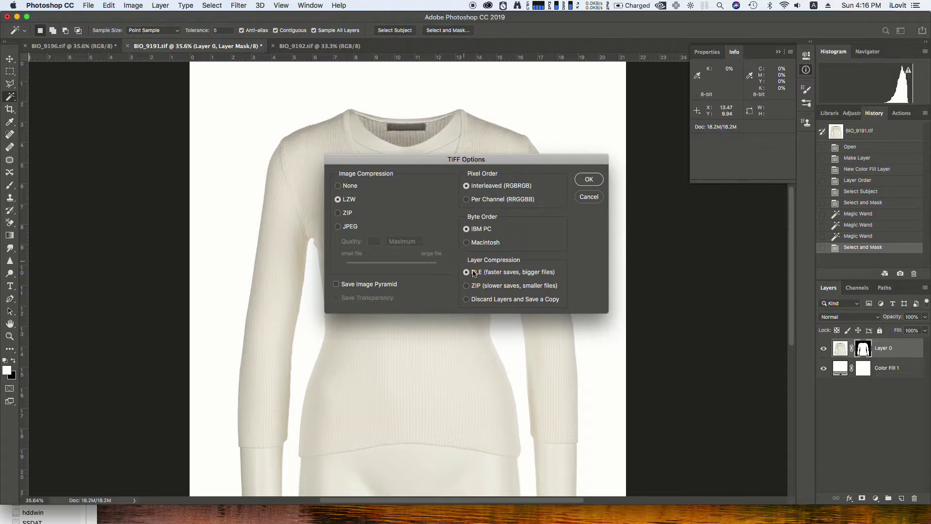
pyautogui.click(588, 179)
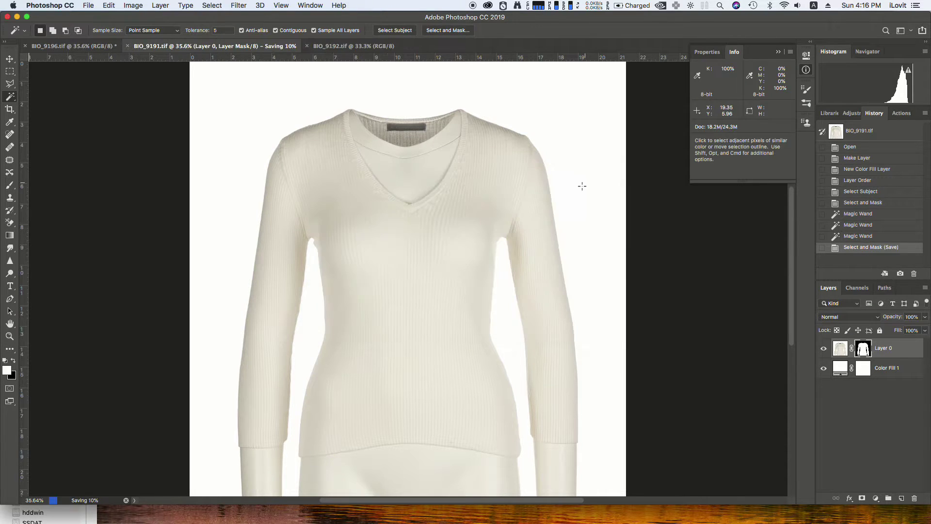
# Refine the sweater layer's mask in Select and Mask with Radius 2 px, Smooth 7 and Contrast 17%, output to the layer mask.
pyautogui.click(845, 352)
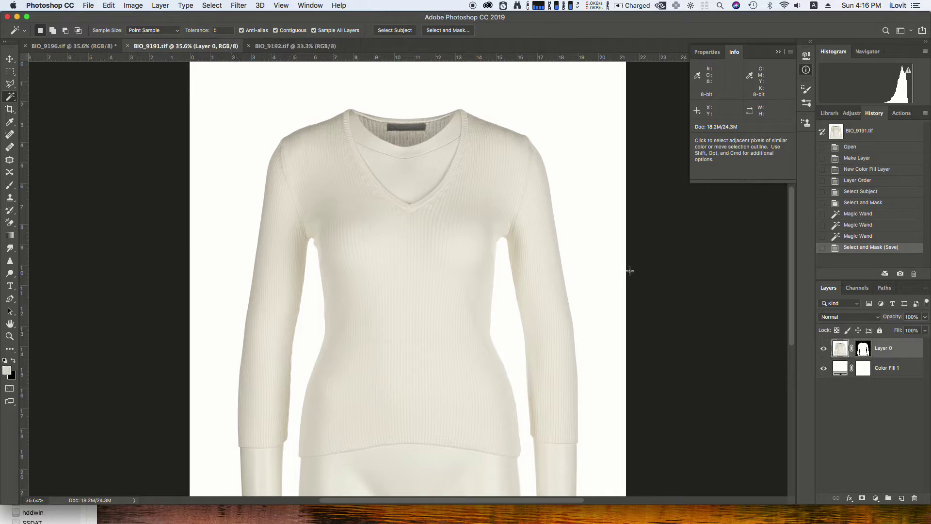
pyautogui.click(439, 30)
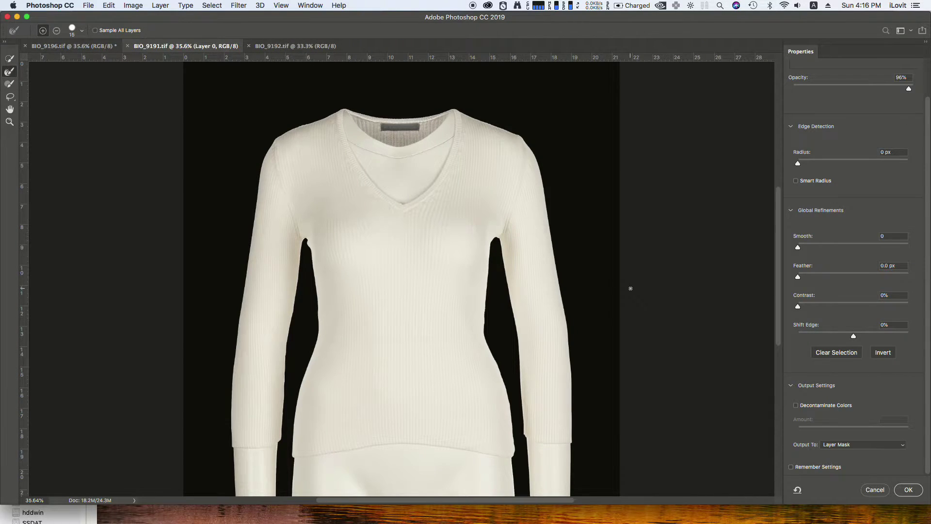
pyautogui.press('super+equal')
pyautogui.press('super+equal')
pyautogui.press('super+equal')
pyautogui.press('super+equal')
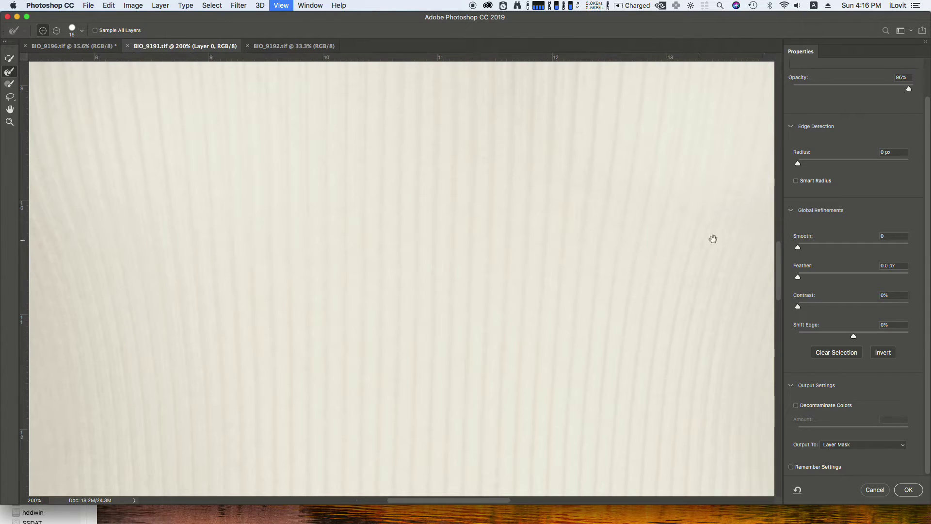
pyautogui.moveTo(713, 239); pyautogui.dragTo(191, 242)
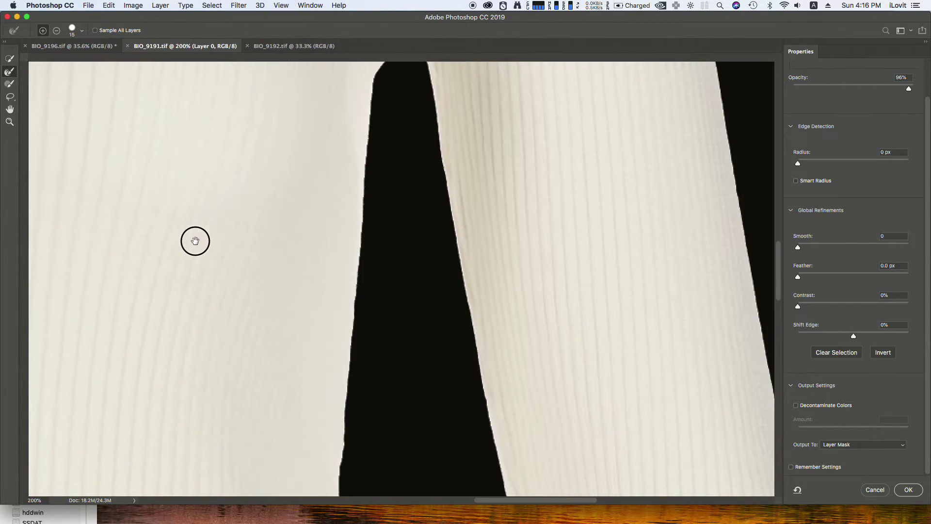
pyautogui.click(808, 164)
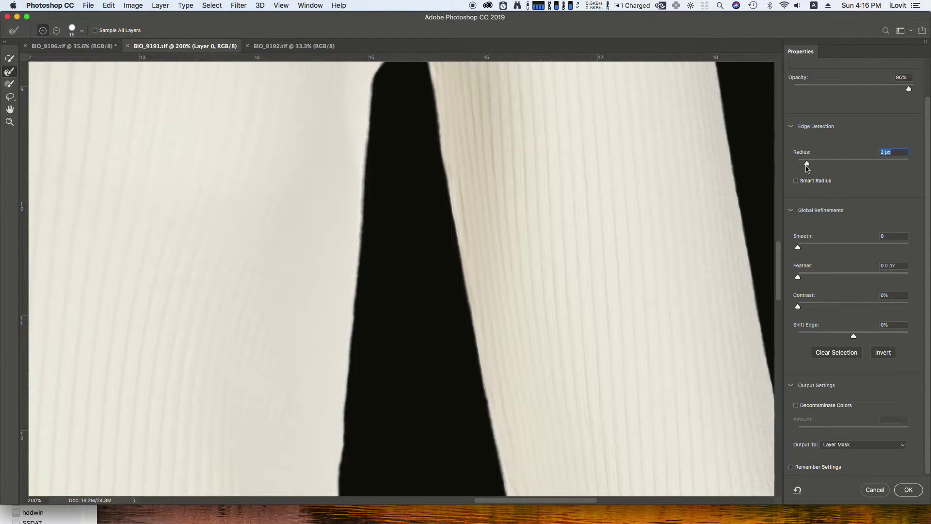
pyautogui.click(805, 245)
pyautogui.click(813, 305)
pyautogui.click(818, 305)
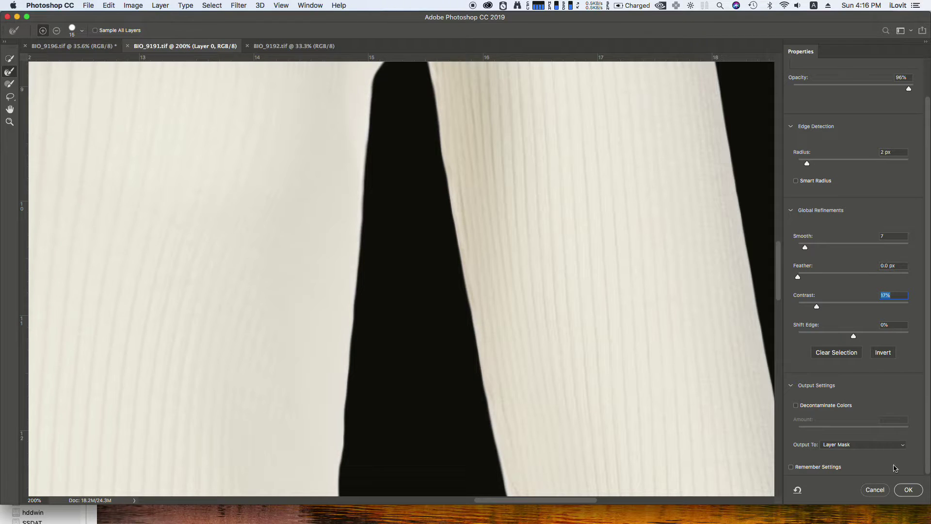
pyautogui.click(909, 490)
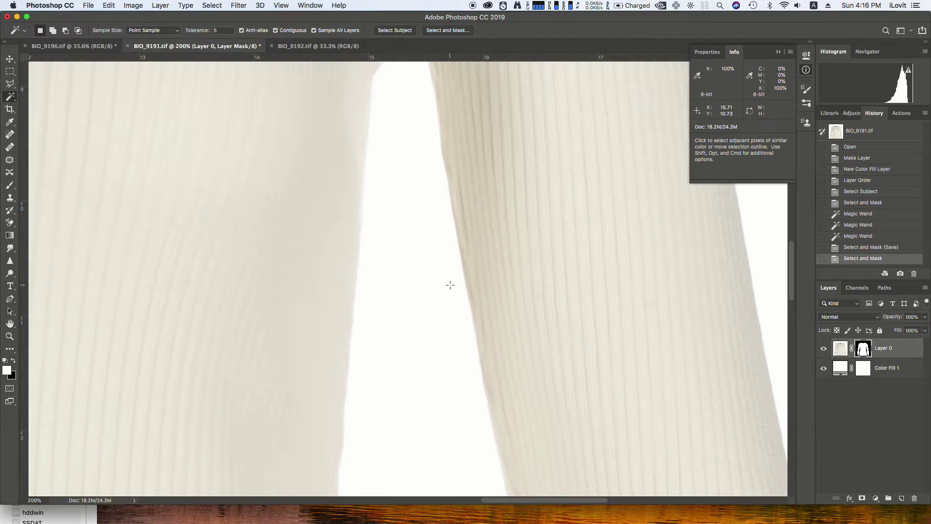
# Check the masked sleeve edges up close, try applying the layer mask to the sweater layer, and undo it.
pyautogui.press('super+0')
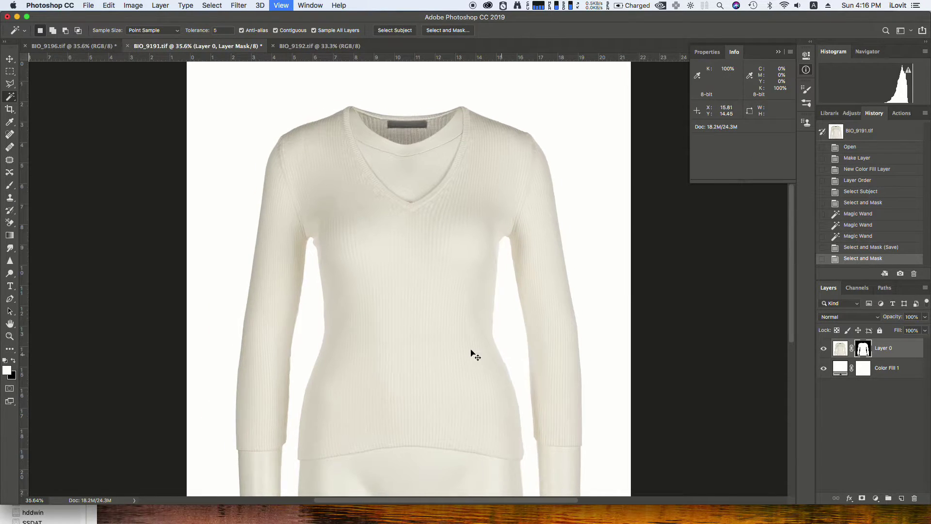
pyautogui.press('super+1')
pyautogui.moveTo(211, 322); pyautogui.dragTo(595, 225)
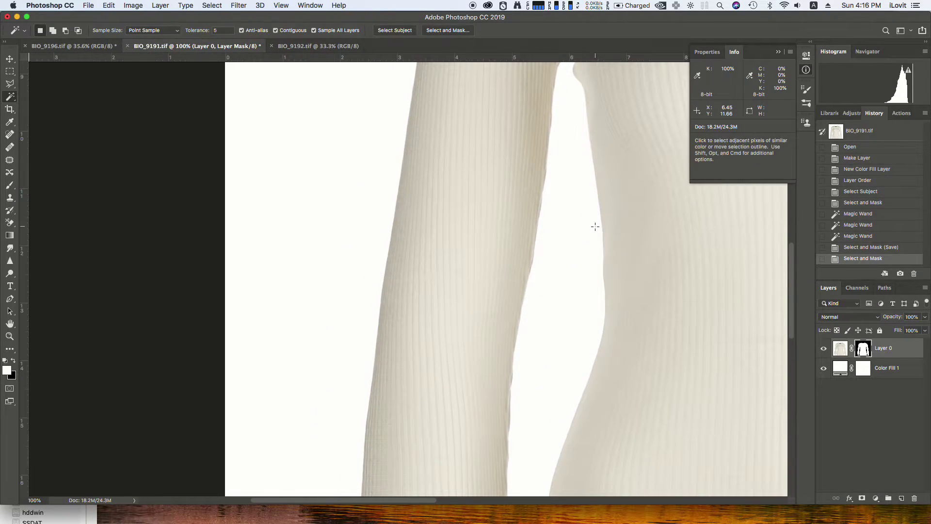
pyautogui.press('super+equal')
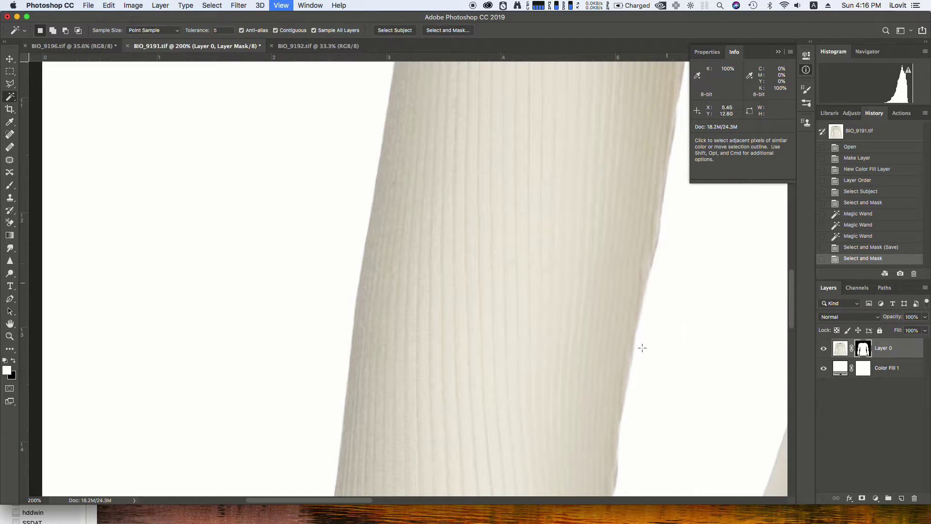
pyautogui.press('super+minus')
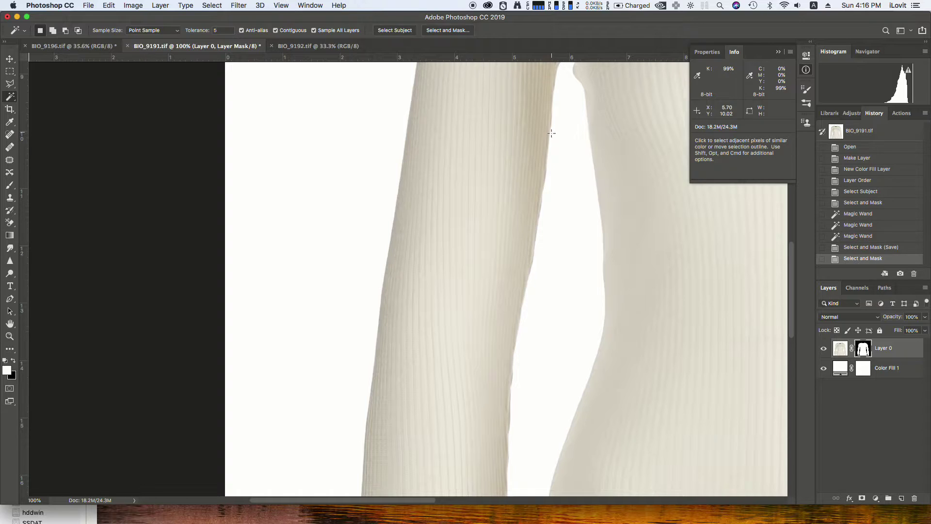
pyautogui.rightClick(863, 353)
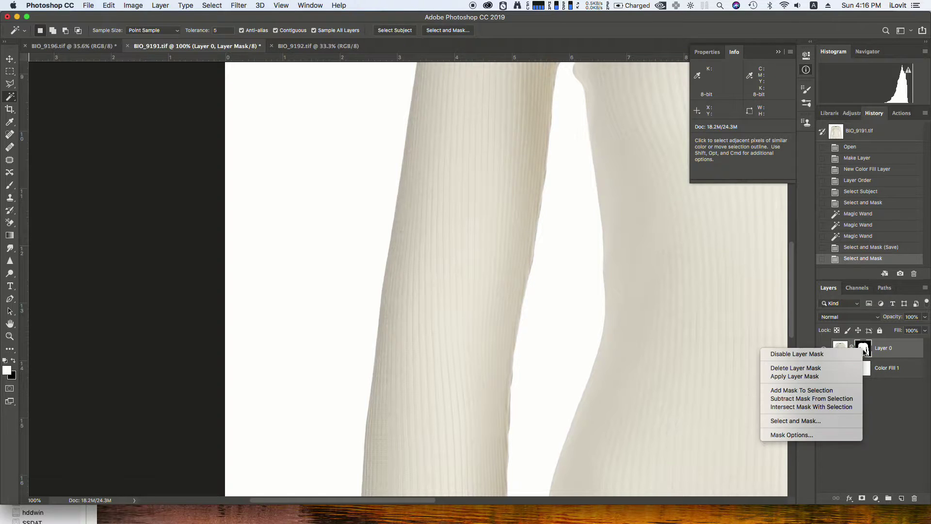
pyautogui.click(828, 380)
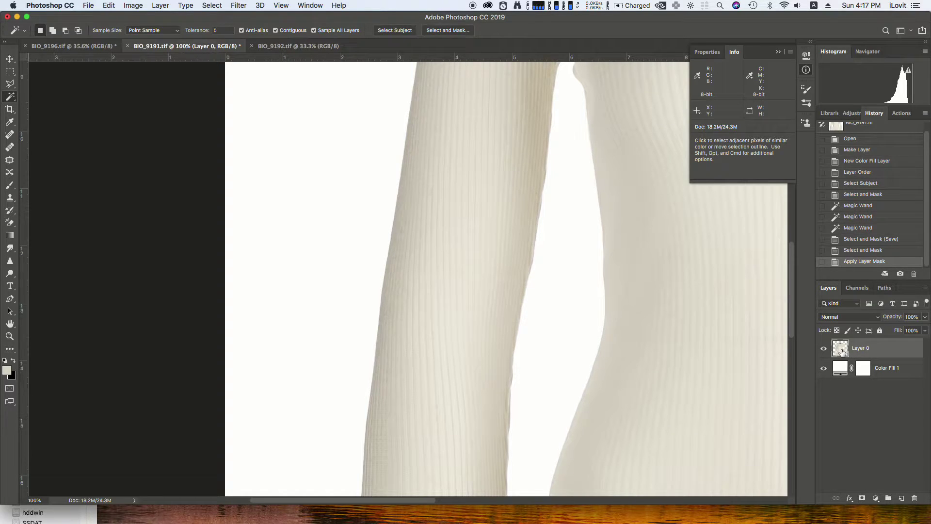
pyautogui.press('super+z')
# Trace the lower edge of the left-hand sleeve cuff with the Polygonal Lasso and carry the outline into the gap beside the body.
pyautogui.scroll(-10, 676, 333)
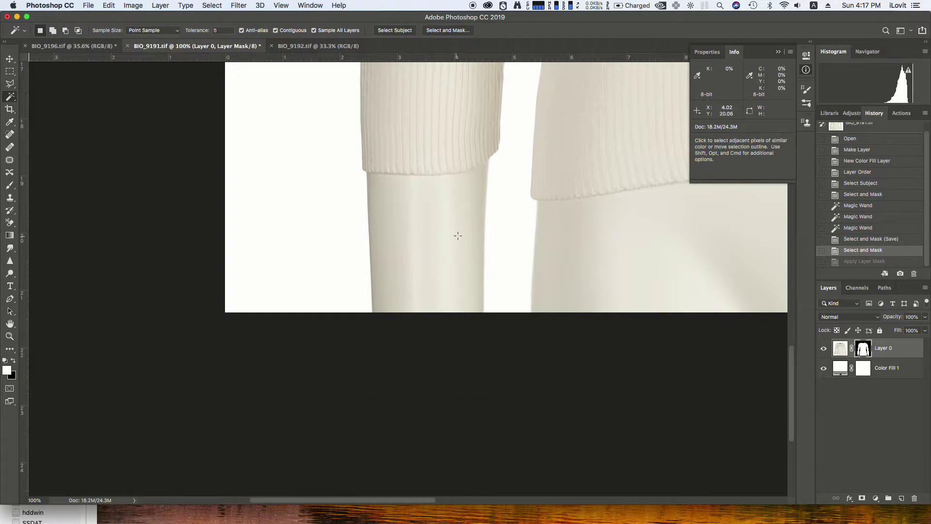
pyautogui.moveTo(10, 83); pyautogui.dragTo(50, 96)
pyautogui.press('super+plus')
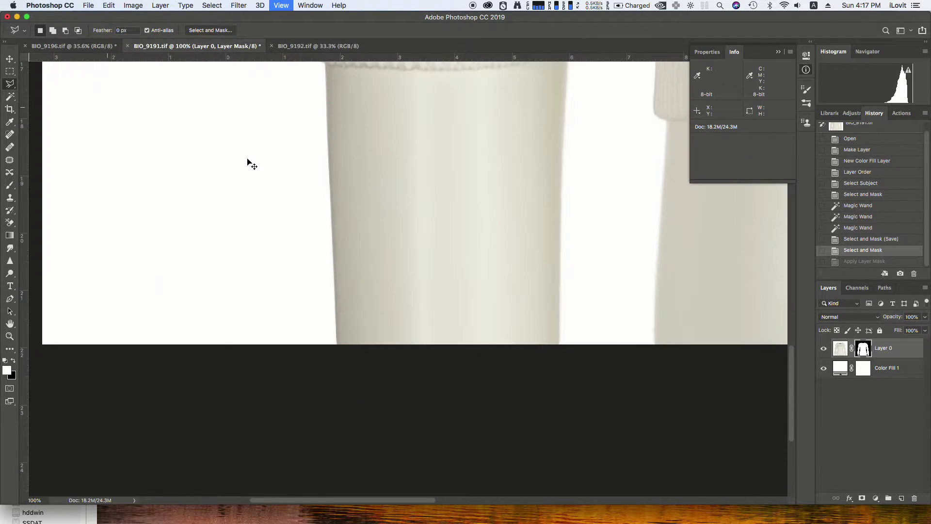
pyautogui.scroll(5, 354, 196)
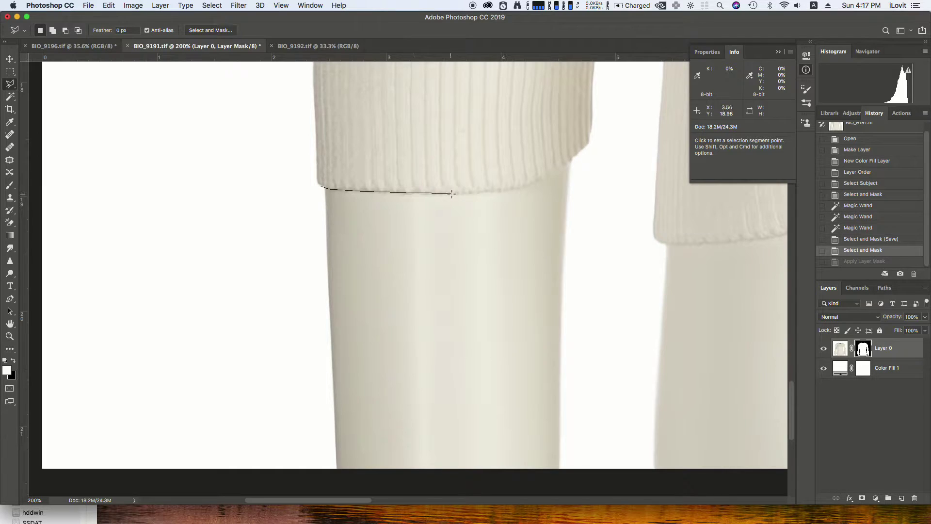
pyautogui.click(551, 175)
pyautogui.click(572, 160)
pyautogui.click(589, 153)
pyautogui.click(613, 322)
# Trace the sweater body's bottom hem with the Polygonal Lasso from the left-hand side corner across to the right-hand corner.
pyautogui.click(653, 239)
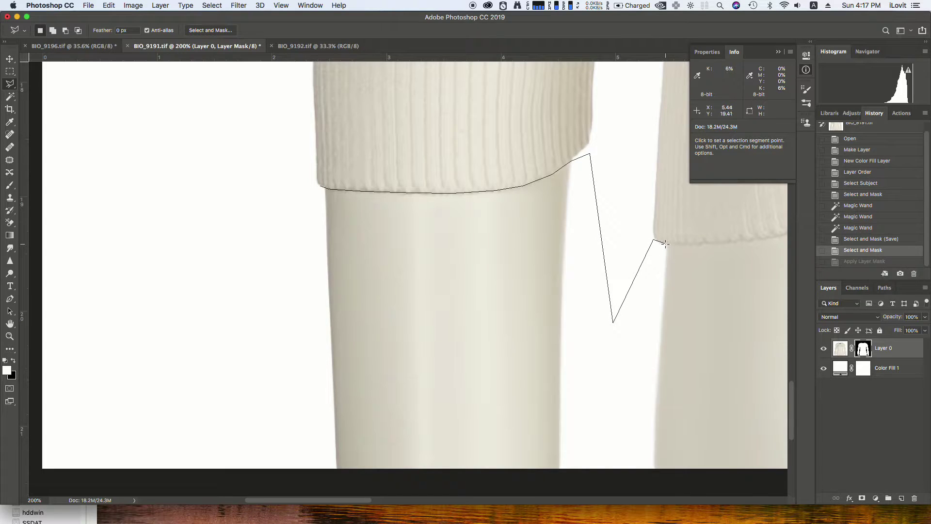
pyautogui.click(680, 245)
pyautogui.moveTo(727, 243); pyautogui.dragTo(397, 274)
pyautogui.click(453, 266)
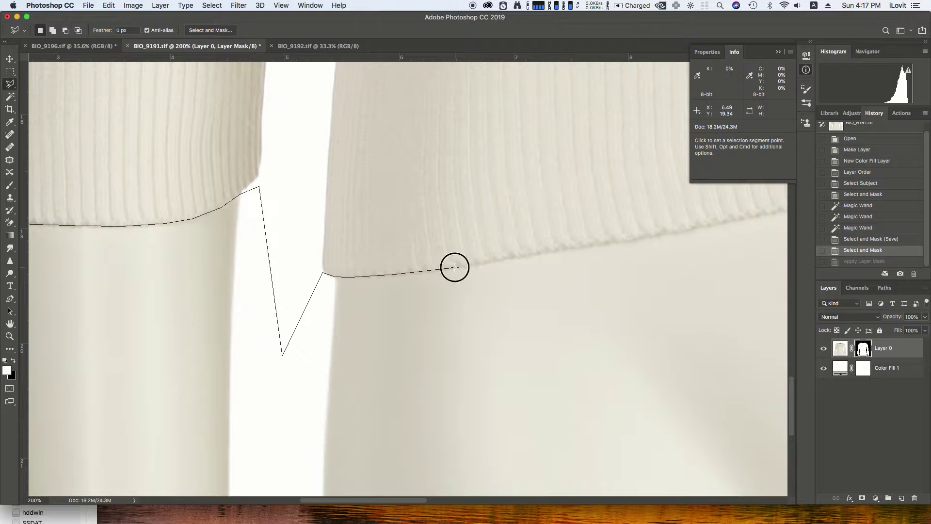
pyautogui.click(520, 257)
pyautogui.click(576, 246)
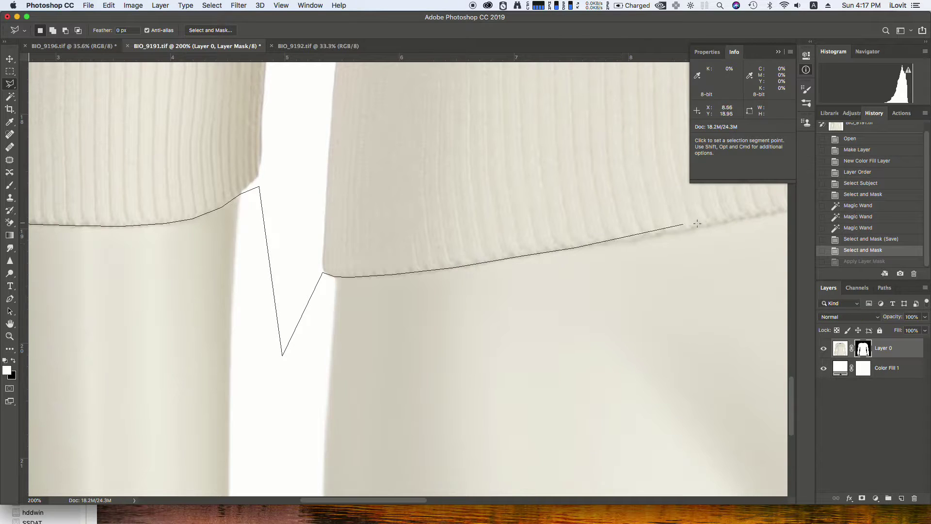
pyautogui.moveTo(726, 235); pyautogui.dragTo(476, 272)
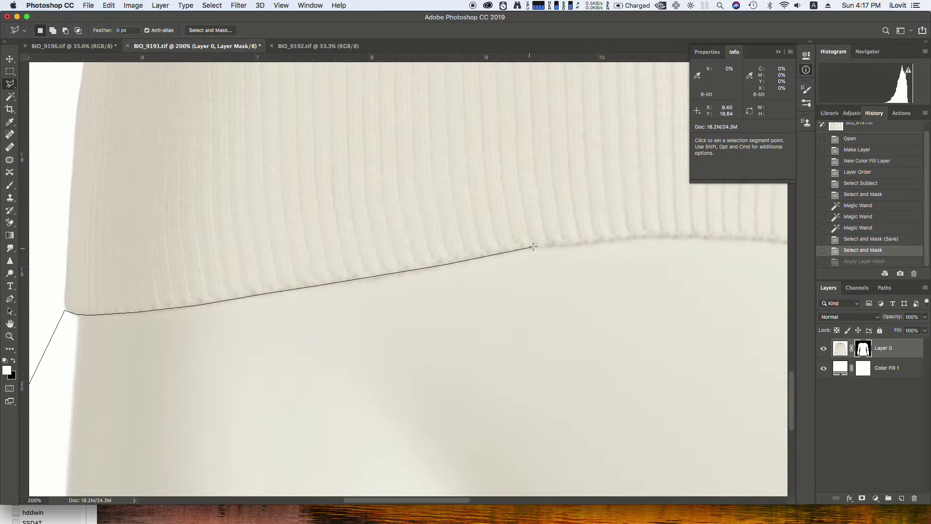
pyautogui.click(675, 237)
pyautogui.click(741, 239)
pyautogui.moveTo(743, 240); pyautogui.dragTo(443, 238)
pyautogui.click(510, 240)
pyautogui.click(726, 271)
pyautogui.moveTo(726, 272); pyautogui.dragTo(551, 260)
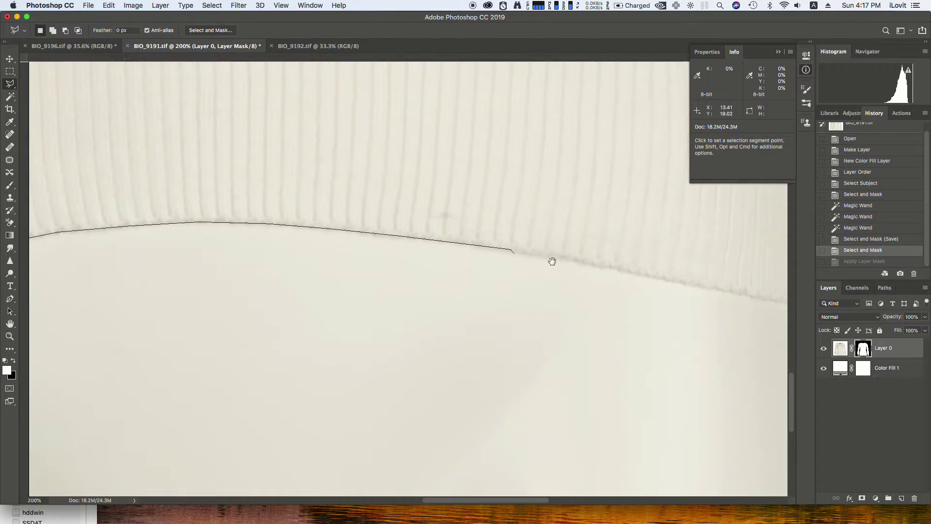
pyautogui.click(744, 293)
pyautogui.moveTo(745, 293); pyautogui.dragTo(482, 247)
pyautogui.click(508, 251)
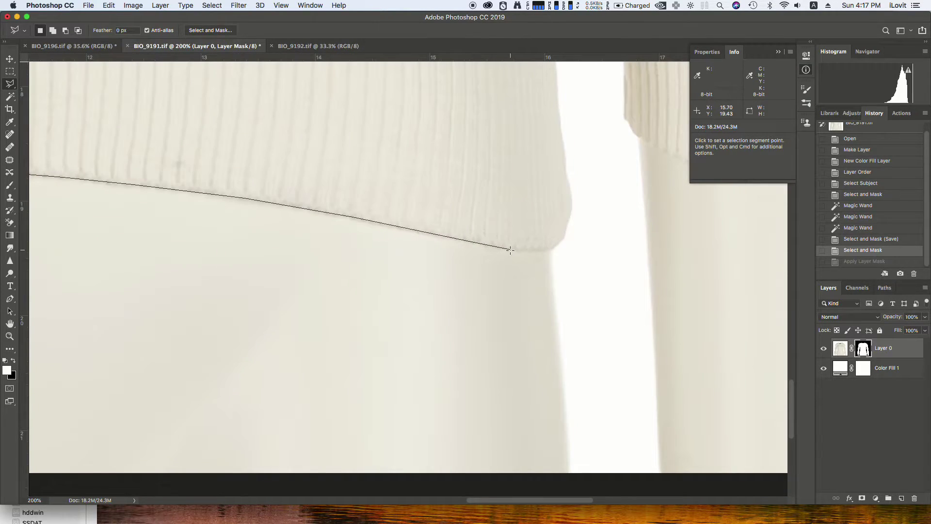
pyautogui.click(540, 251)
pyautogui.click(560, 247)
# Carry the lasso outline across the gap and trace the lower edge of the right-hand sleeve cuff to its outer end.
pyautogui.moveTo(605, 145); pyautogui.dragTo(555, 235)
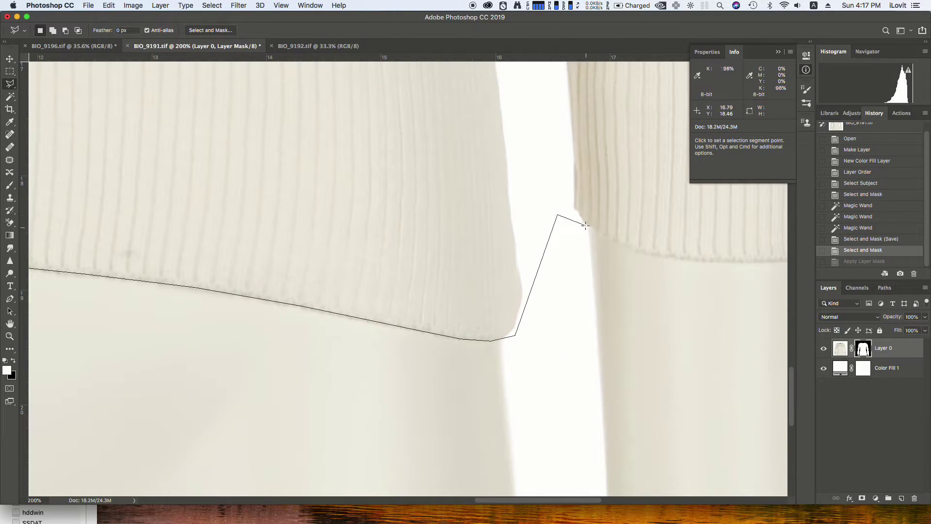
pyautogui.click(633, 250)
pyautogui.click(753, 263)
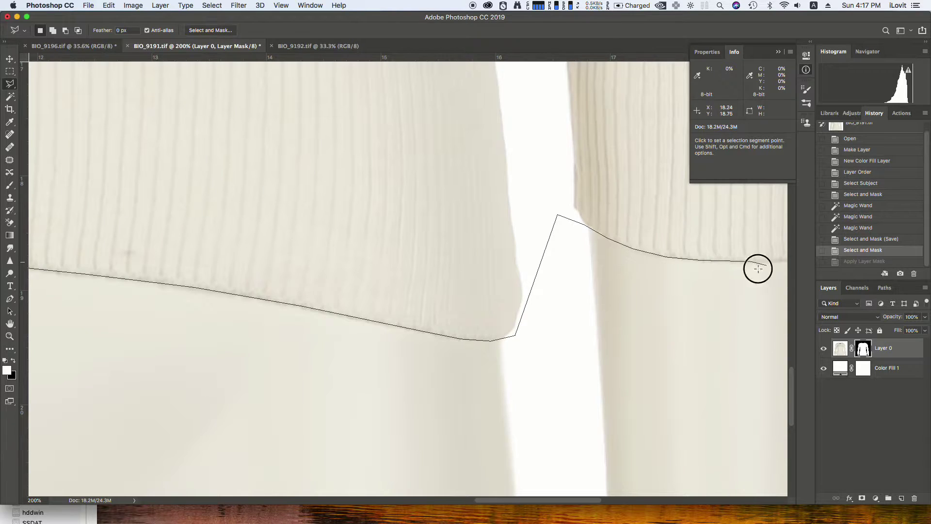
pyautogui.hscroll(10, 756, 266)
pyautogui.click(633, 256)
# Run the lasso outline below the image around the mannequin's hips and arms and close the selection beside the left-hand cuff.
pyautogui.click(633, 441)
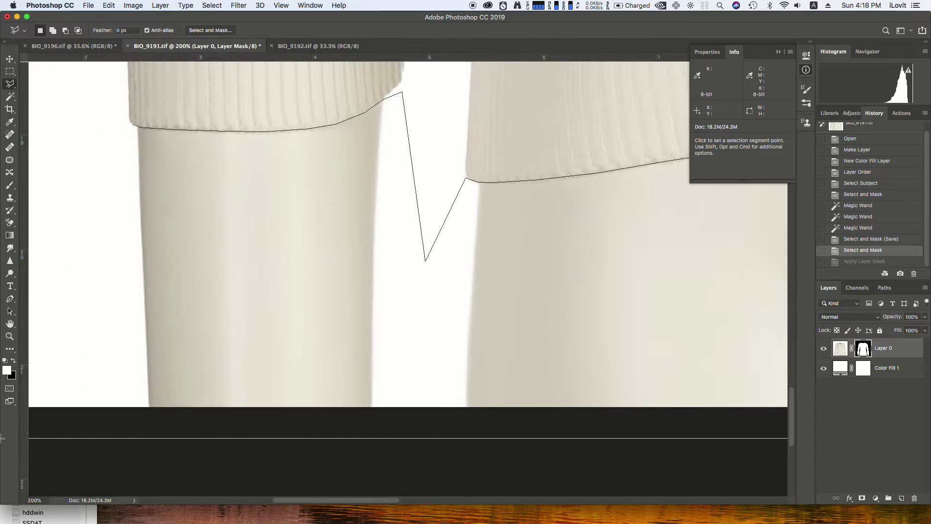
pyautogui.click(3, 438)
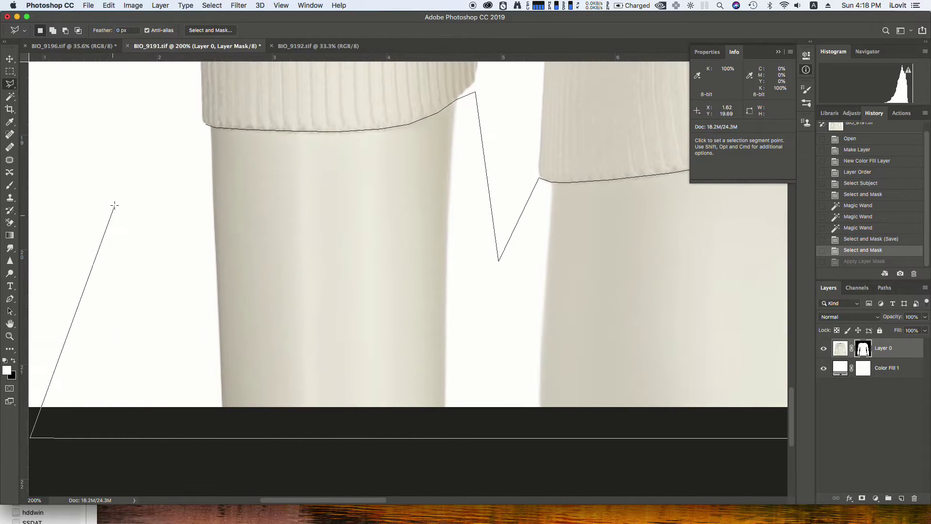
pyautogui.doubleClick(118, 160)
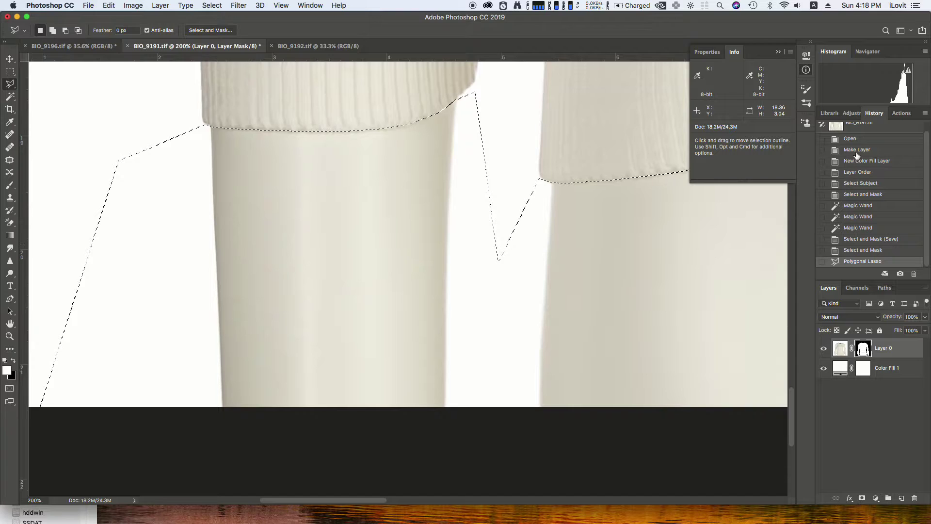
# Store the selection in the mask of a hidden Hue/Saturation adjustment layer and save the file with the sweater layer active.
pyautogui.click(851, 113)
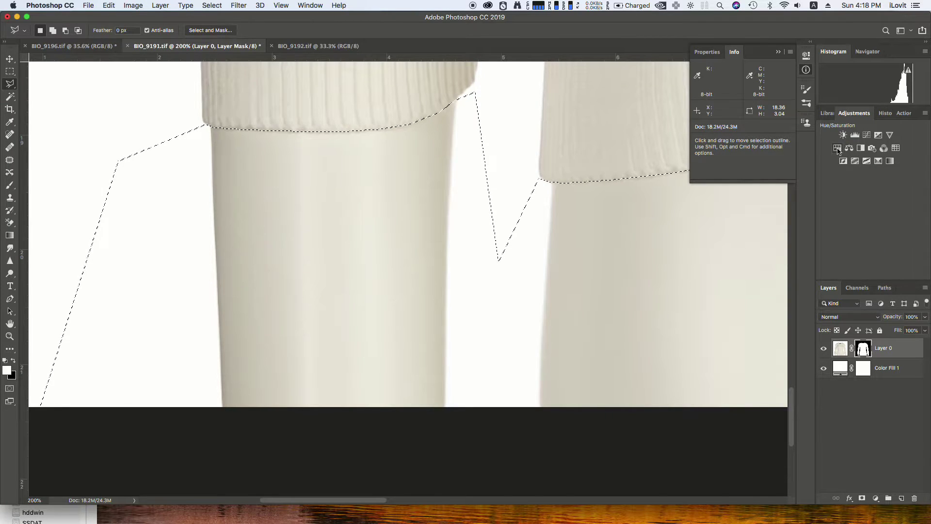
pyautogui.click(838, 148)
pyautogui.click(861, 352)
pyautogui.click(824, 348)
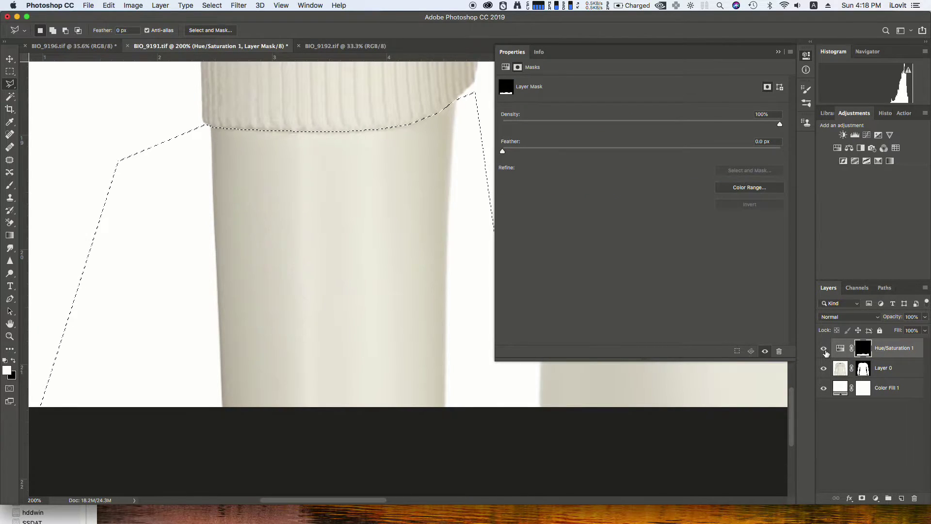
pyautogui.click(840, 368)
pyautogui.press('super+s')
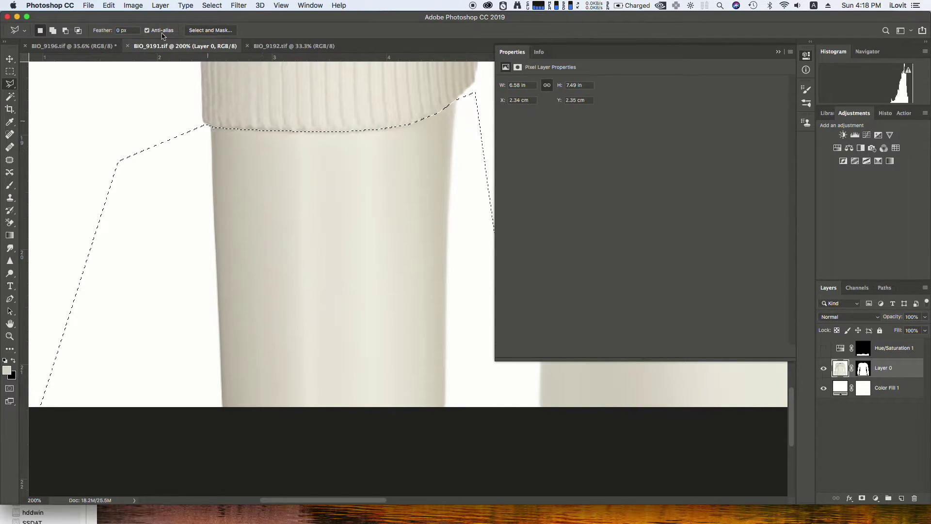
# Refine the selection edge in Select and Mask with Radius 1 px and increased Smooth and Contrast, output to a selection.
pyautogui.click(210, 31)
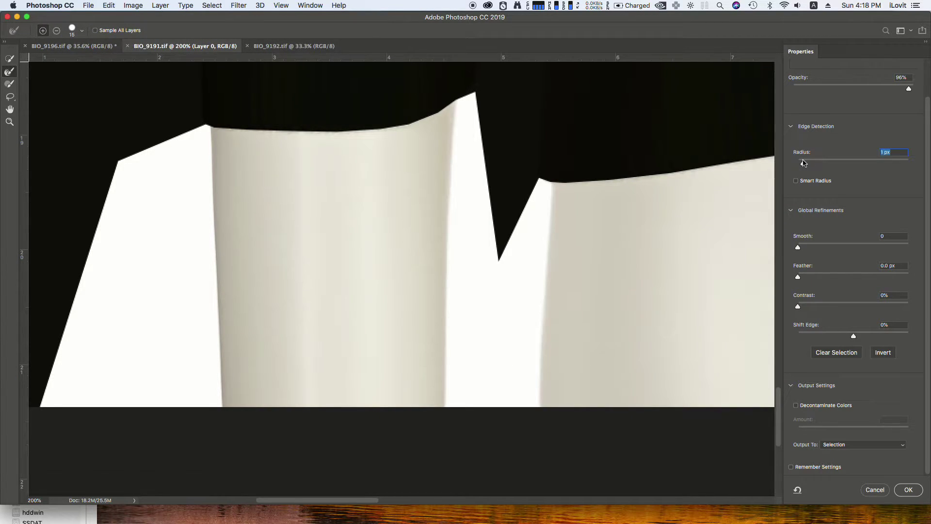
pyautogui.click(809, 248)
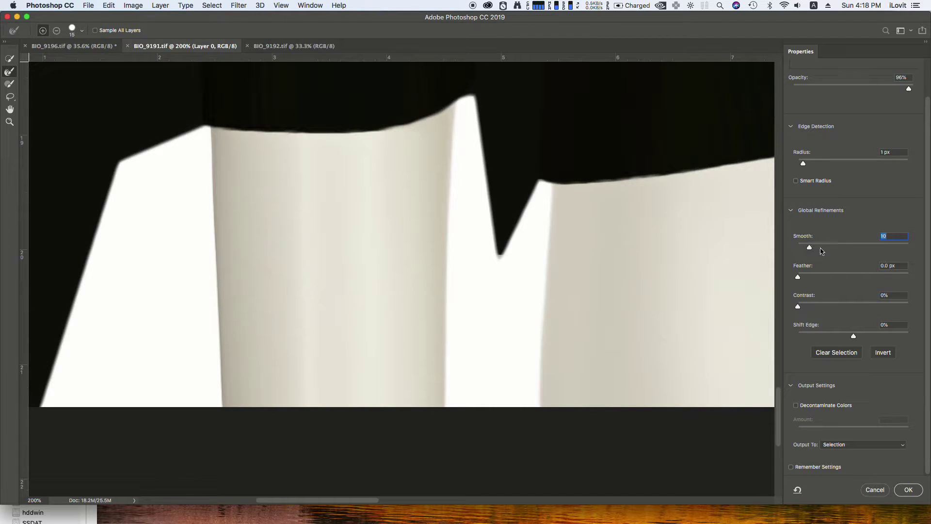
pyautogui.click(820, 247)
pyautogui.click(808, 306)
pyautogui.click(903, 490)
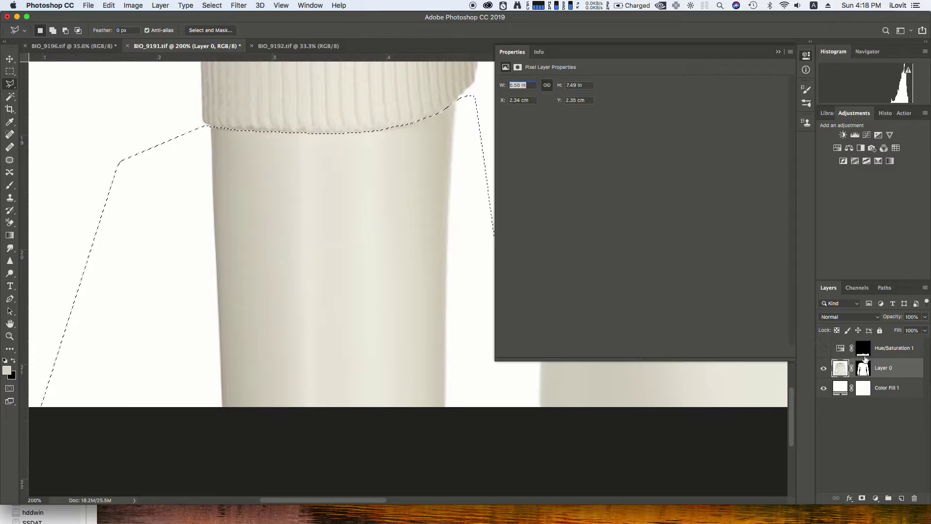
# Mask out the mannequin below the hem and cuffs by filling the selection with black on Layer 0's mask, and deselect.
pyautogui.click(864, 369)
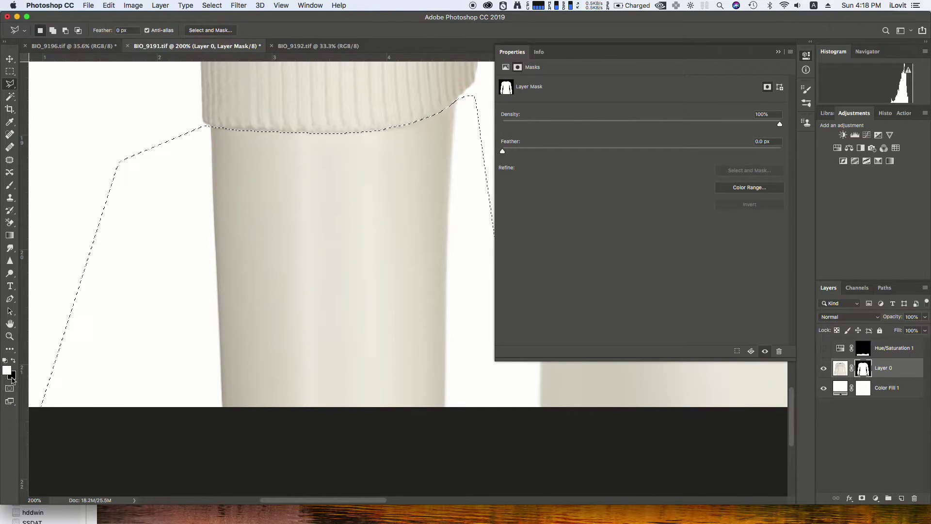
pyautogui.press('BackSpace')
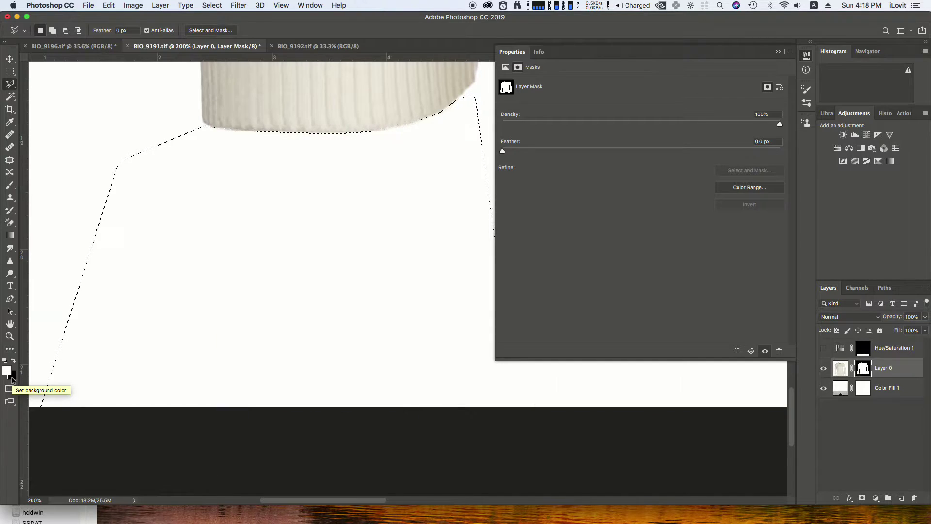
pyautogui.press('super+d')
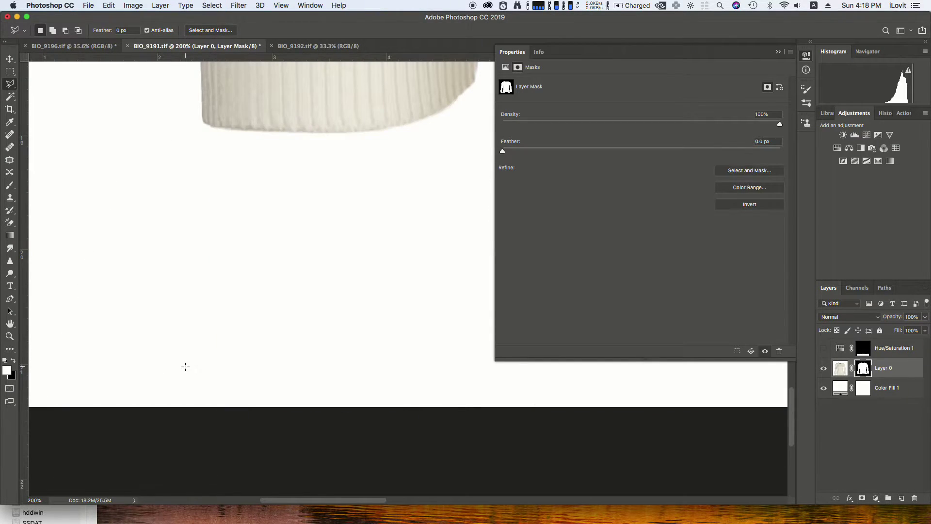
pyautogui.click(777, 52)
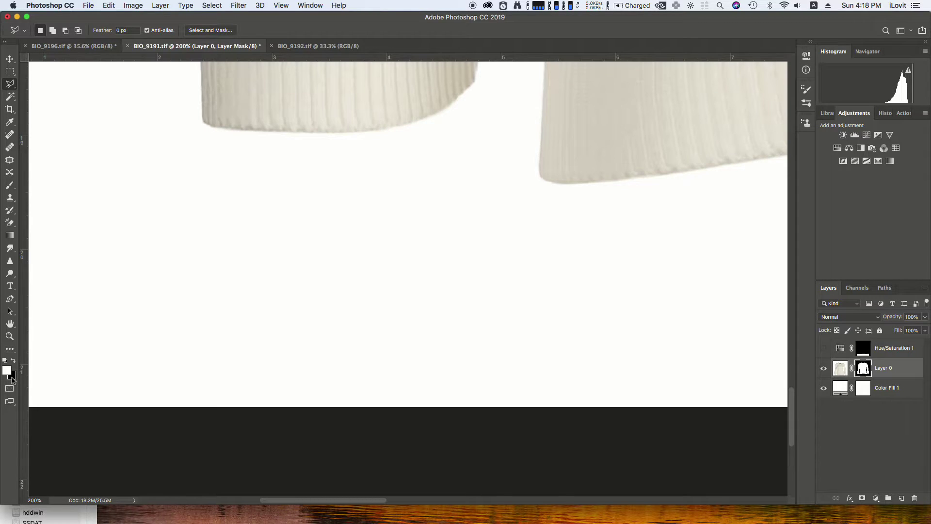
pyautogui.press('super+0')
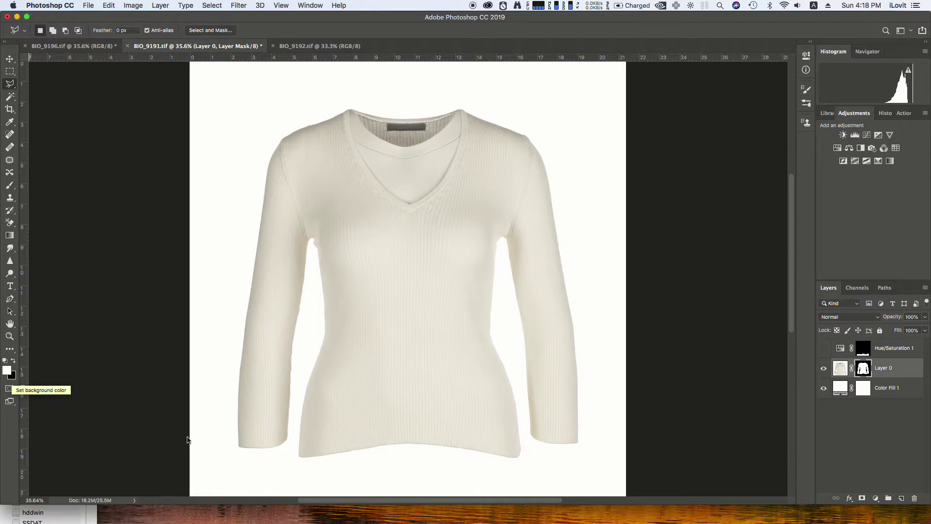
# Apply the layer mask to Layer 0 permanently and open the layer in the Liquify filter.
pyautogui.rightClick(864, 371)
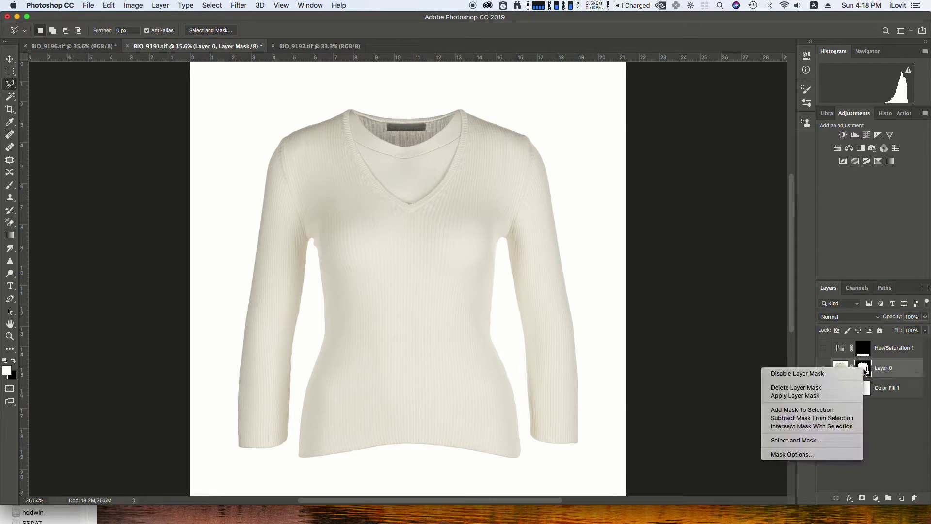
pyautogui.click(819, 396)
pyautogui.click(239, 6)
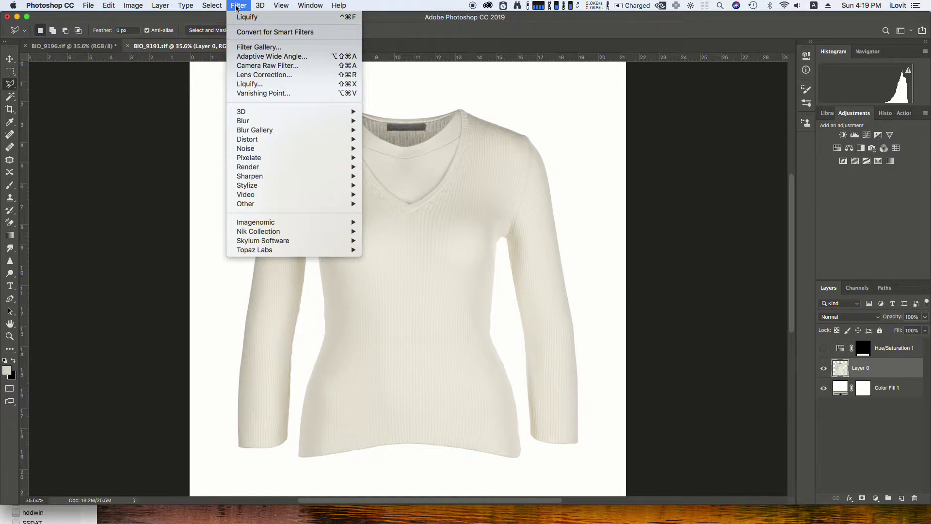
pyautogui.click(249, 84)
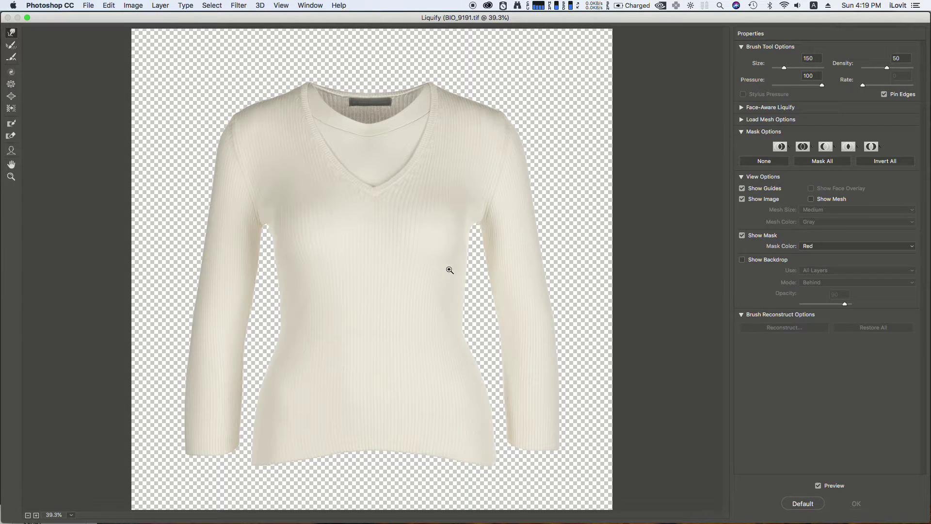
# Show a backdrop in Liquify that uses only the Color Fill 1 layer.
pyautogui.click(754, 260)
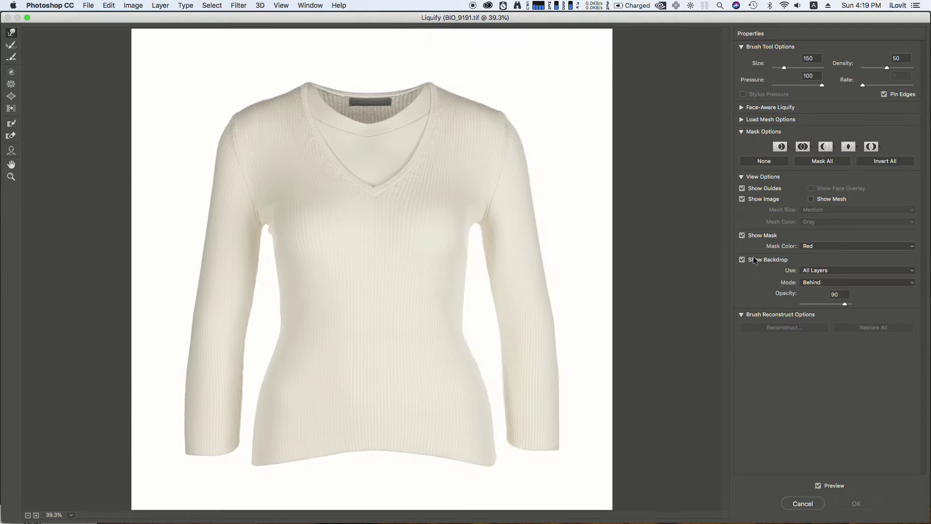
pyautogui.click(813, 273)
pyautogui.click(813, 286)
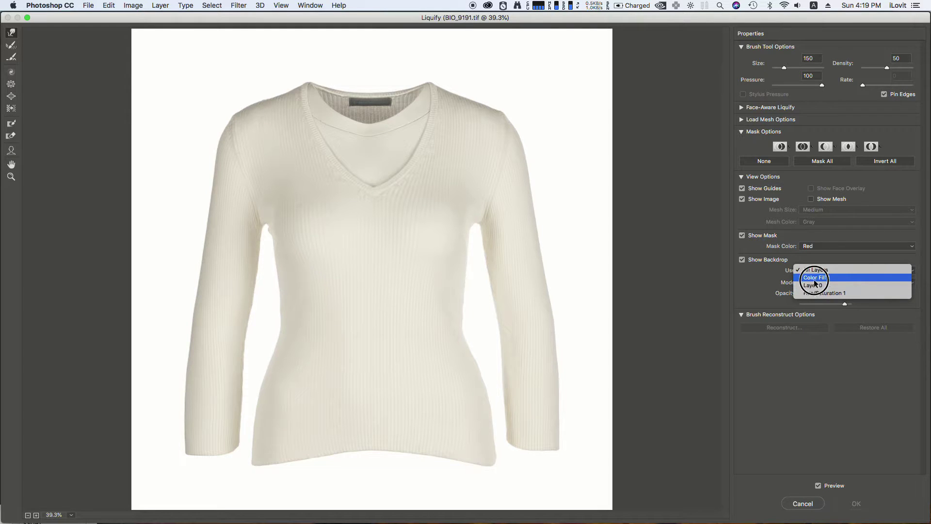
pyautogui.click(815, 279)
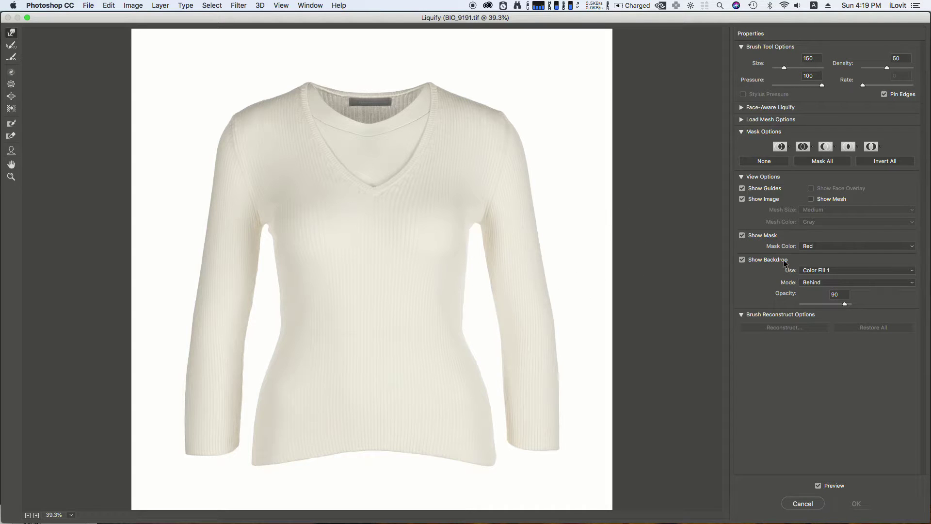
# Push in a bump on the left-hand sleeve's inner edge with the Forward Warp tool at brush size 45.
pyautogui.keyDown('super'); pyautogui.click(317, 217); pyautogui.keyUp('super')
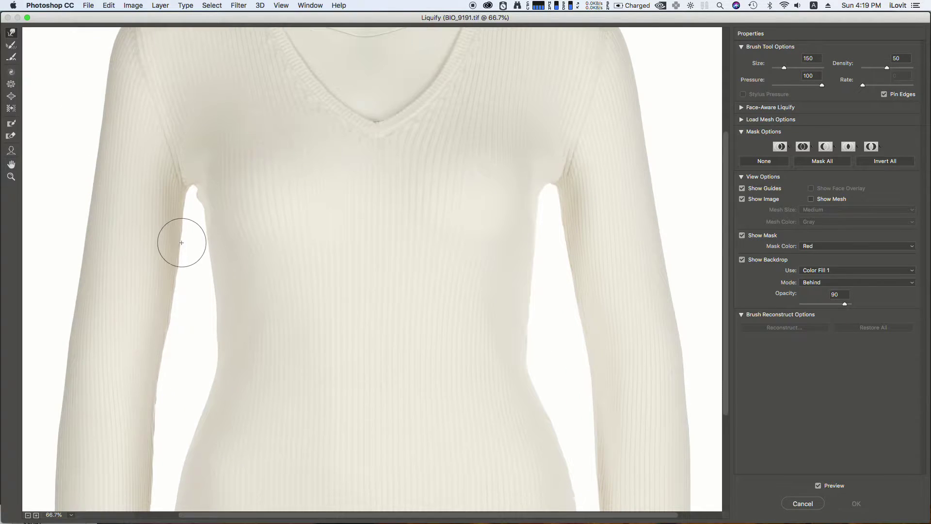
pyautogui.scroll(-4, 189, 242)
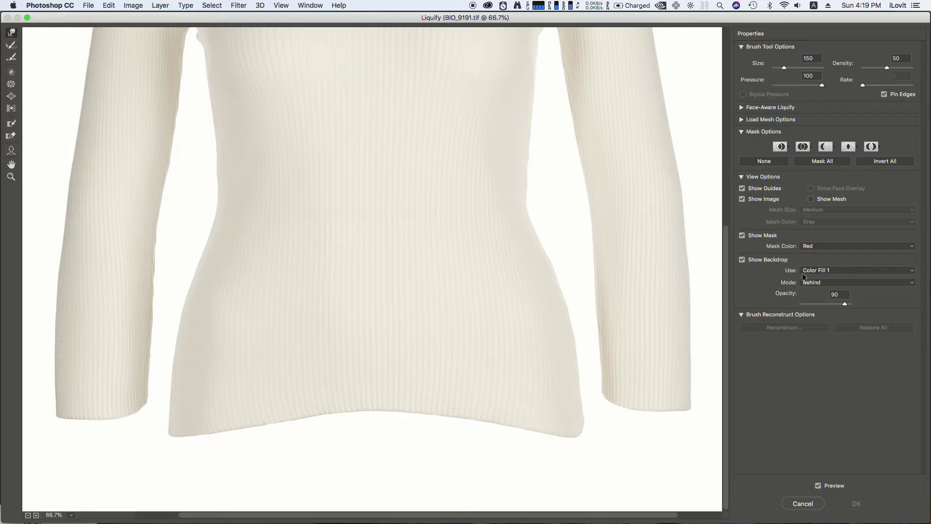
pyautogui.press('super+equal')
pyautogui.hscroll(-5, 115, 213)
pyautogui.press('[')
pyautogui.press('[')
pyautogui.press('[')
pyautogui.press('super+equal')
pyautogui.press('[')
pyautogui.press('[')
pyautogui.press('[')
pyautogui.press('[')
pyautogui.press('[')
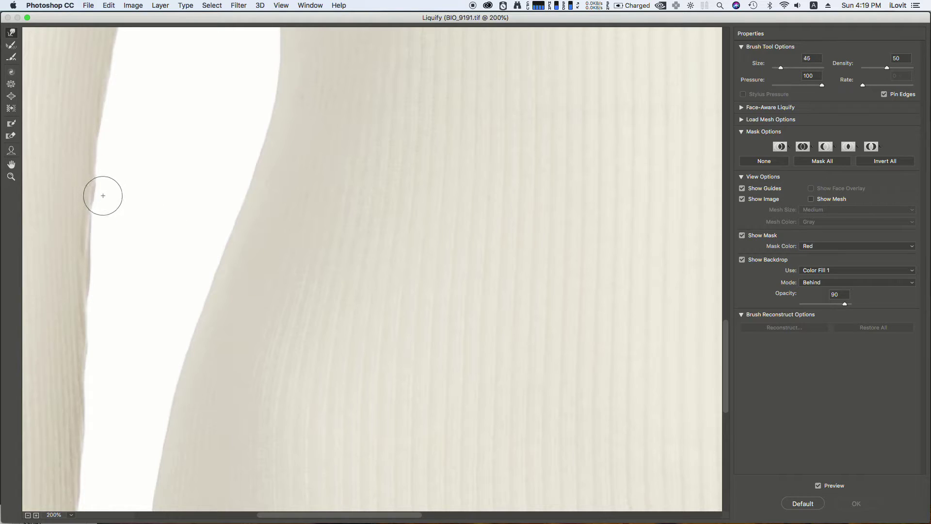
pyautogui.moveTo(100, 197); pyautogui.dragTo(108, 182)
# Smooth small bumps along the middle of the left-hand sleeve's inner edge with the Forward Warp tool at brush sizes 40 to 60.
pyautogui.press(']')
pyautogui.press(']')
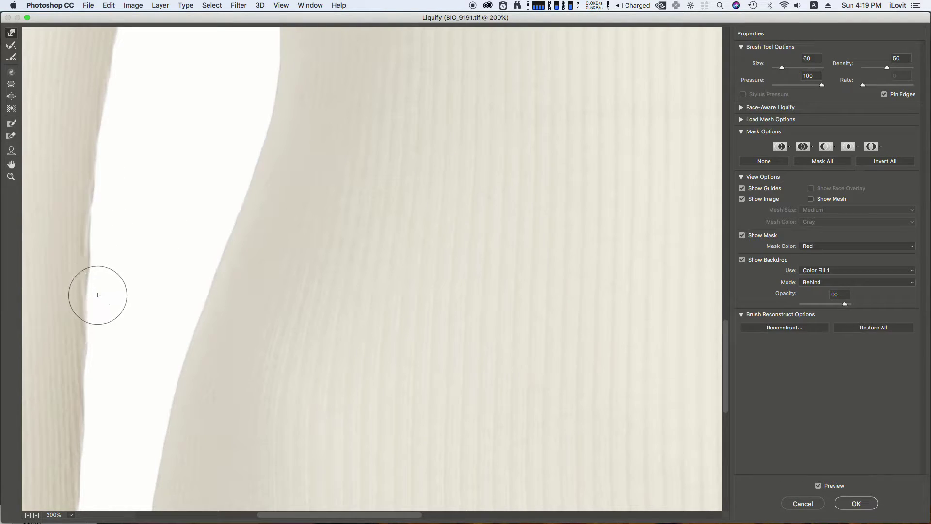
pyautogui.press('[')
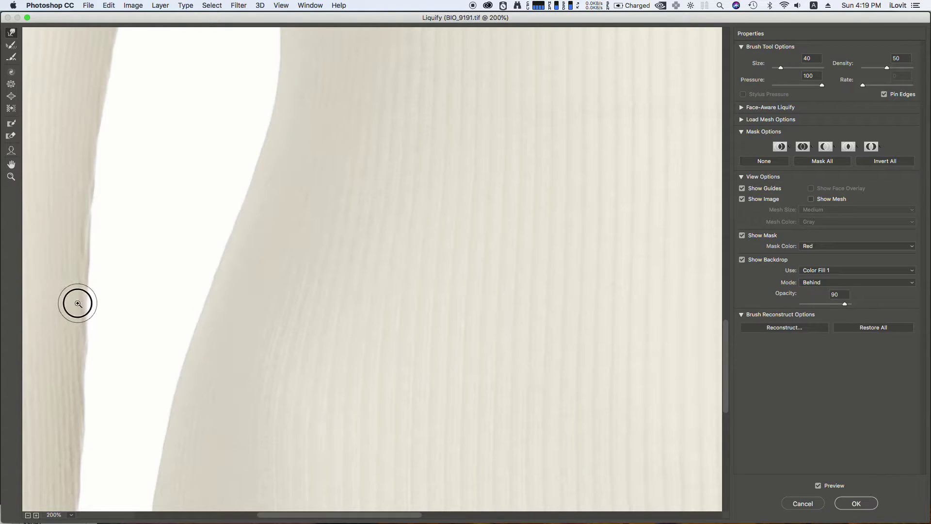
pyautogui.press('super+minus')
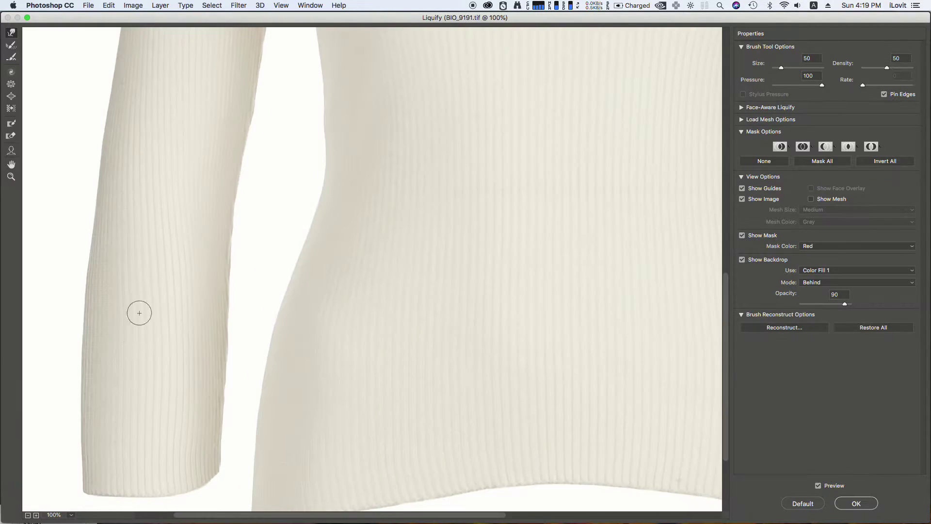
pyautogui.press('super+equal')
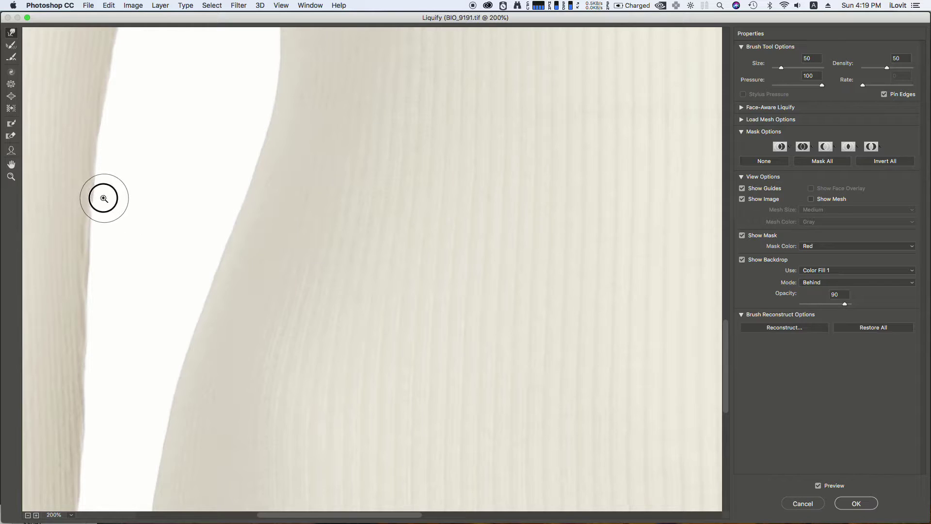
# Even out the remaining dents higher on the left-hand sleeve's inner edge with Forward Warp at brush sizes 30 to 45.
pyautogui.press('[')
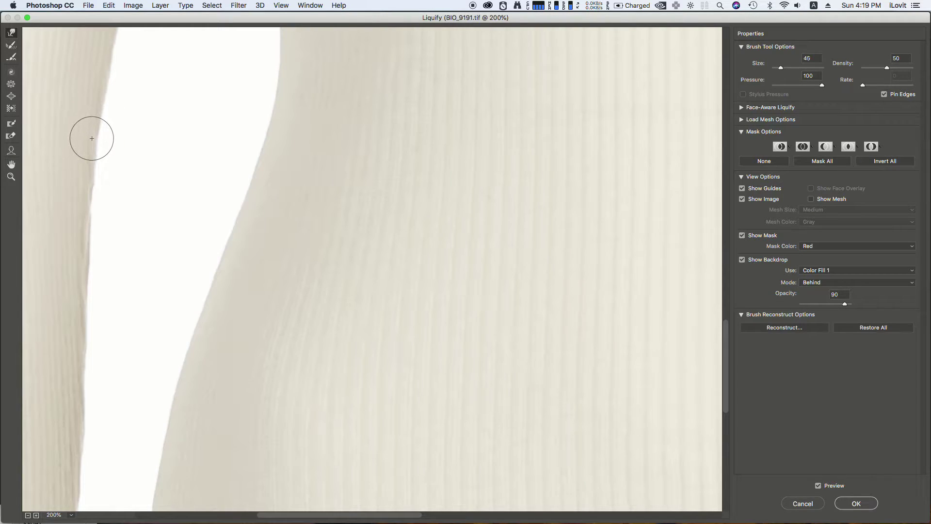
pyautogui.press('[')
pyautogui.press('[')
pyautogui.press('[')
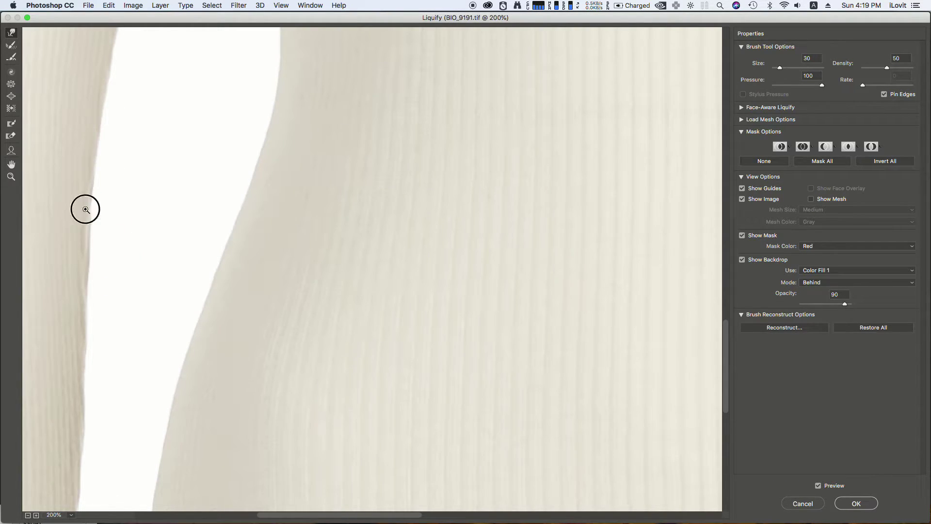
pyautogui.press(']')
pyautogui.press(']')
pyautogui.press(']')
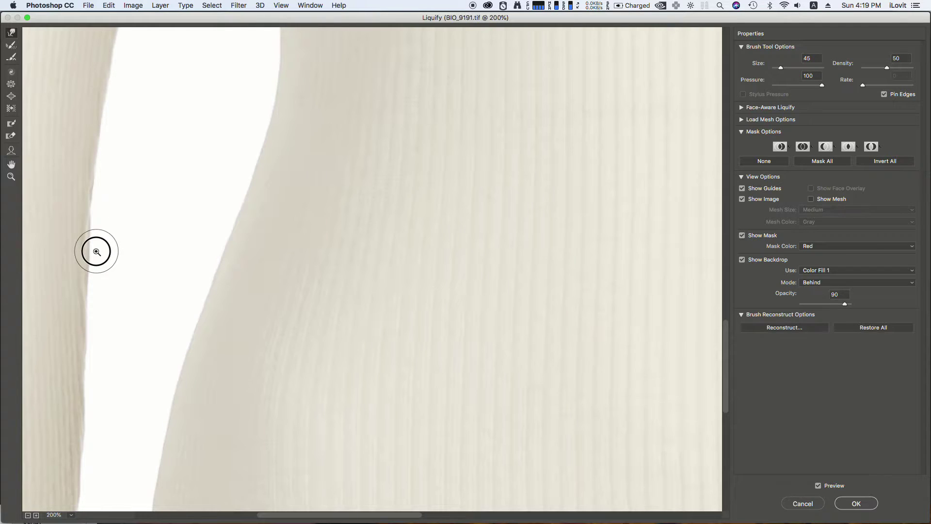
# Smooth the bump on the lower stretch of the left-hand sleeve's inner edge with Forward Warp at brush size 40.
pyautogui.hscroll(-5, 156, 293)
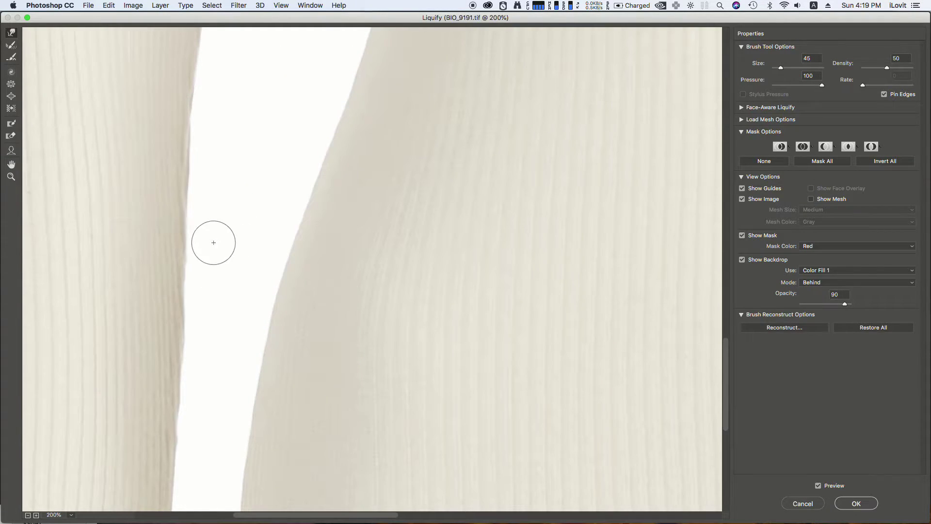
pyautogui.press(']')
pyautogui.press(']')
pyautogui.press(']')
pyautogui.press(']')
pyautogui.press(']')
pyautogui.press('[')
pyautogui.press('[')
pyautogui.press('[')
pyautogui.press('[')
pyautogui.press('[')
pyautogui.press('[')
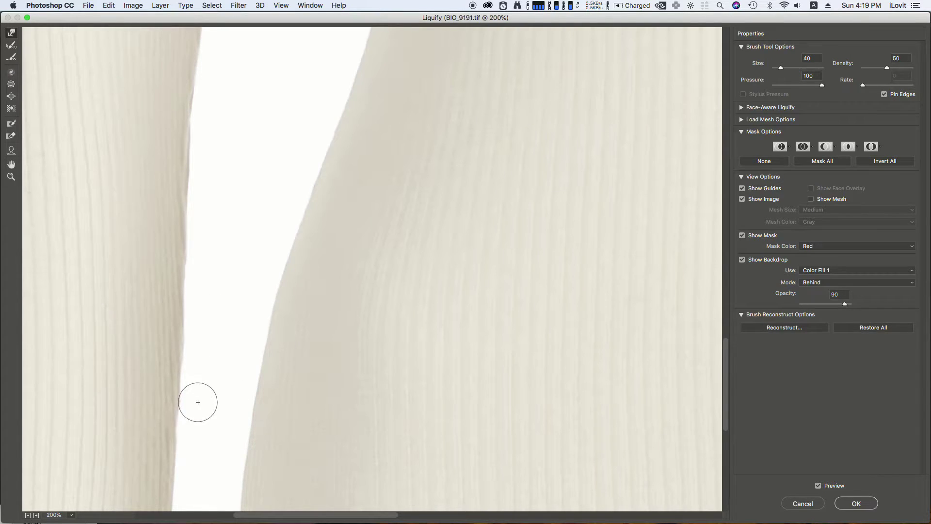
# Straighten the kink farther down the left-hand sleeve's inner edge with Forward Warp at brush size 70.
pyautogui.press(']')
pyautogui.press(']')
pyautogui.press(']')
pyautogui.press(']')
pyautogui.press(']')
pyautogui.press(']')
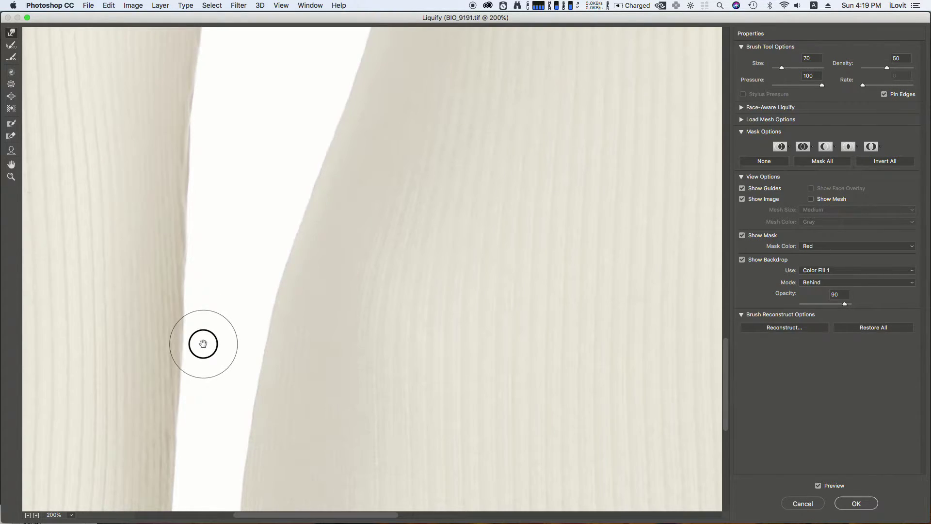
# Refine the left-hand sleeve's inner edge just above the cuff with Forward Warp at brush sizes 80 to 100.
pyautogui.scroll(-1, 204, 343)
pyautogui.press(']')
pyautogui.press(']')
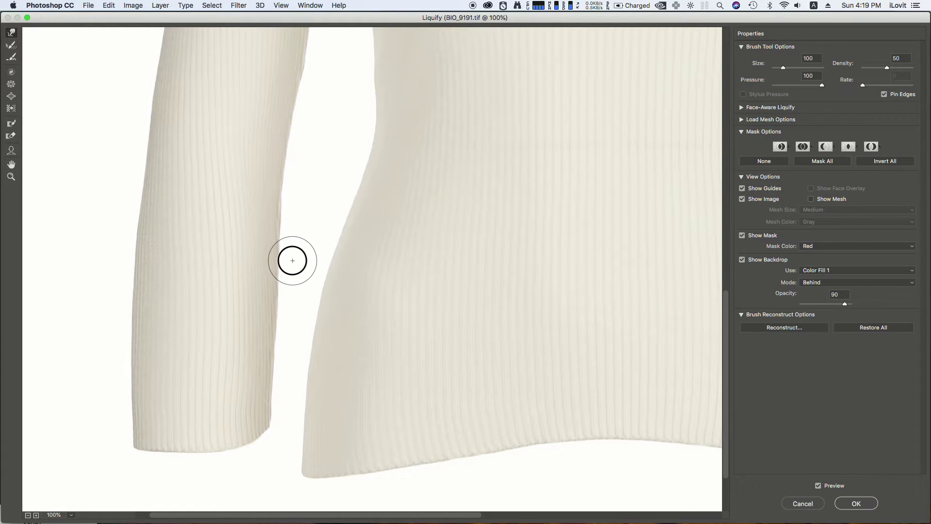
pyautogui.press(']')
pyautogui.moveTo(284, 340); pyautogui.dragTo(270, 350)
pyautogui.press('[')
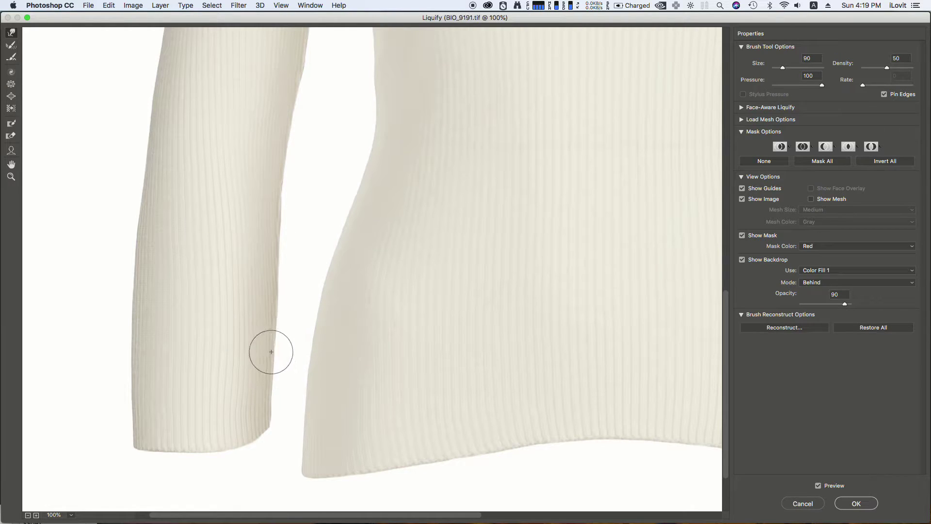
pyautogui.moveTo(285, 304); pyautogui.dragTo(287, 300)
pyautogui.press('[')
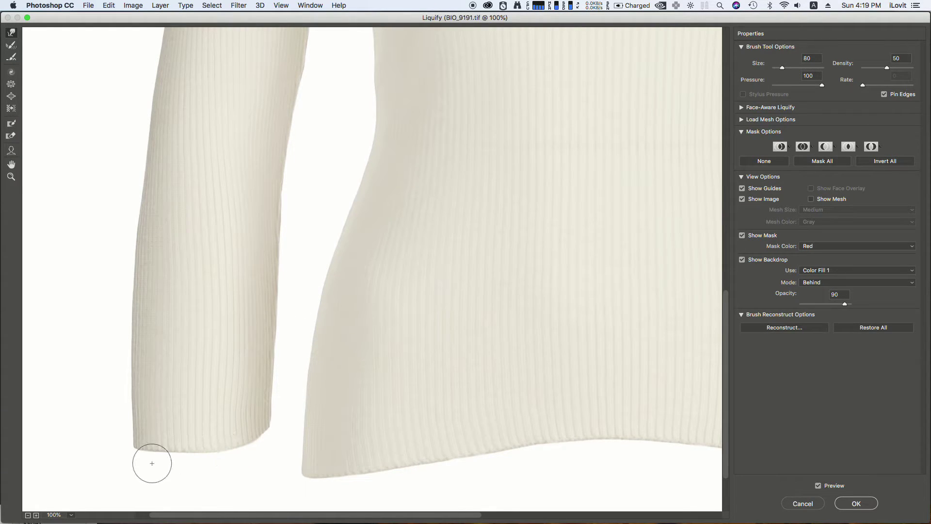
# Smooth the left-hand sleeve's upper inner edge from the elbow towards the armpit with Forward Warp at brush size 100.
pyautogui.scroll(10, 286, 339)
pyautogui.press(']')
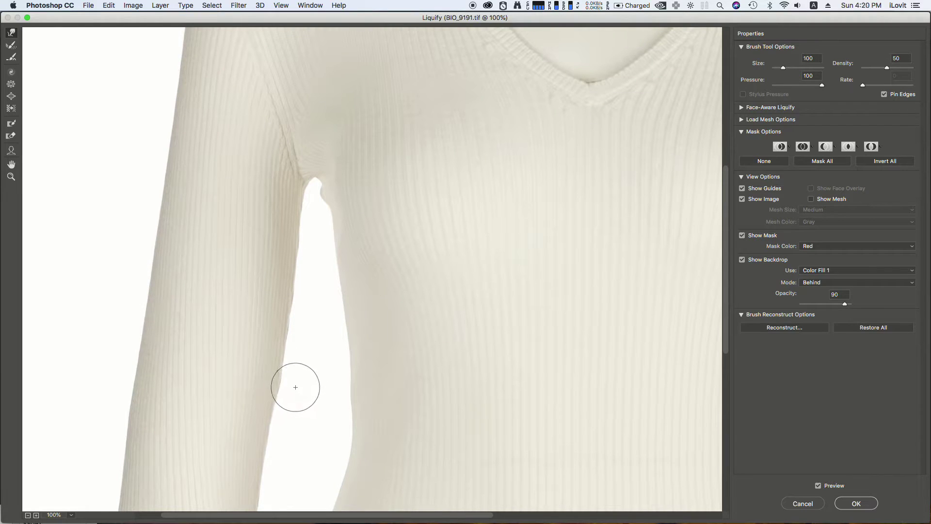
pyautogui.moveTo(295, 387); pyautogui.dragTo(302, 322)
pyautogui.click(302, 328)
pyautogui.click(303, 295)
# Push in the notch on the torso's edge beneath the left-hand armpit with Forward Warp at brush size 60.
pyautogui.press(']')
pyautogui.press('[')
pyautogui.press('[')
pyautogui.press('[')
pyautogui.press('[')
pyautogui.click(320, 198)
# Smooth the left-hand shoulder line with Forward Warp at brush size 80.
pyautogui.scroll(6, 310, 442)
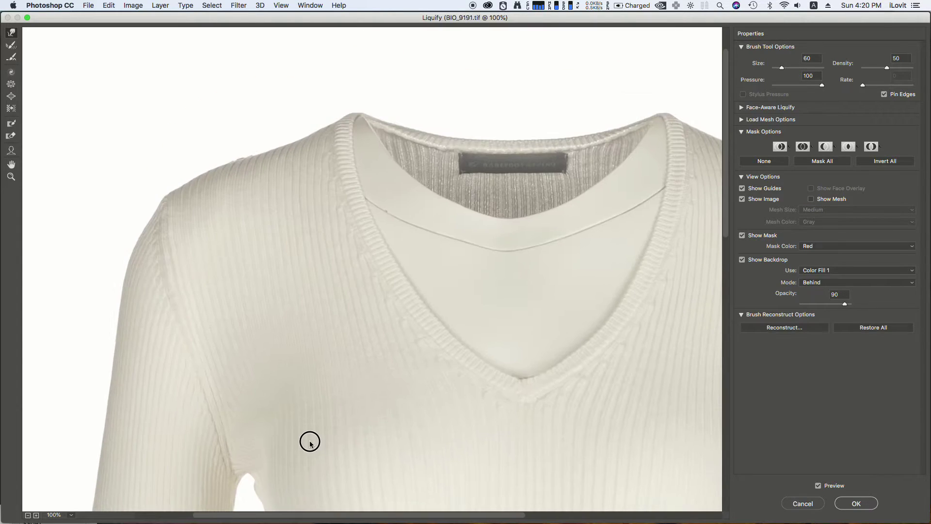
pyautogui.press(']')
pyautogui.press(']')
pyautogui.click(234, 144)
# Round the pointed bump where the right-hand shoulder meets the sleeve with Forward Warp at brush sizes 80 and 90.
pyautogui.moveTo(509, 249)
pyautogui.mouseDown()
pyautogui.moveTo(392, 251)
pyautogui.moveTo(387, 168)
pyautogui.mouseUp()
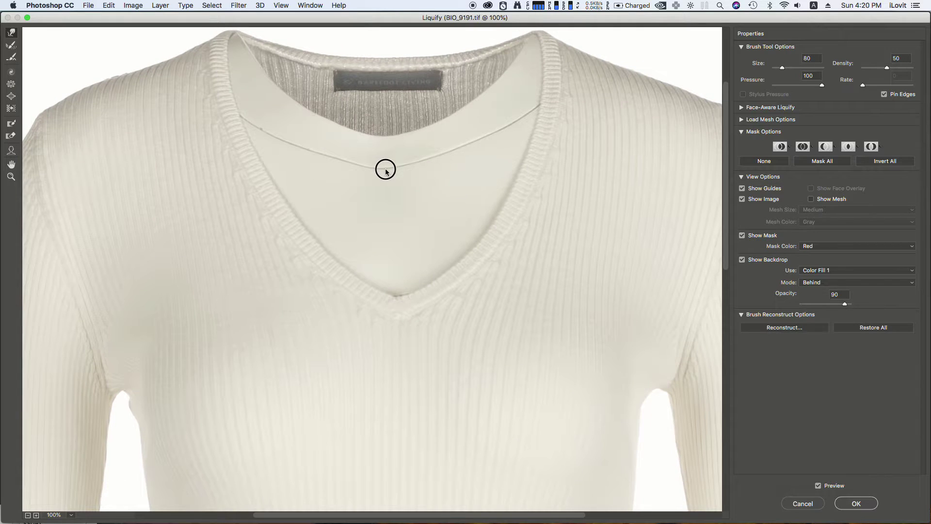
pyautogui.moveTo(559, 324); pyautogui.dragTo(337, 318)
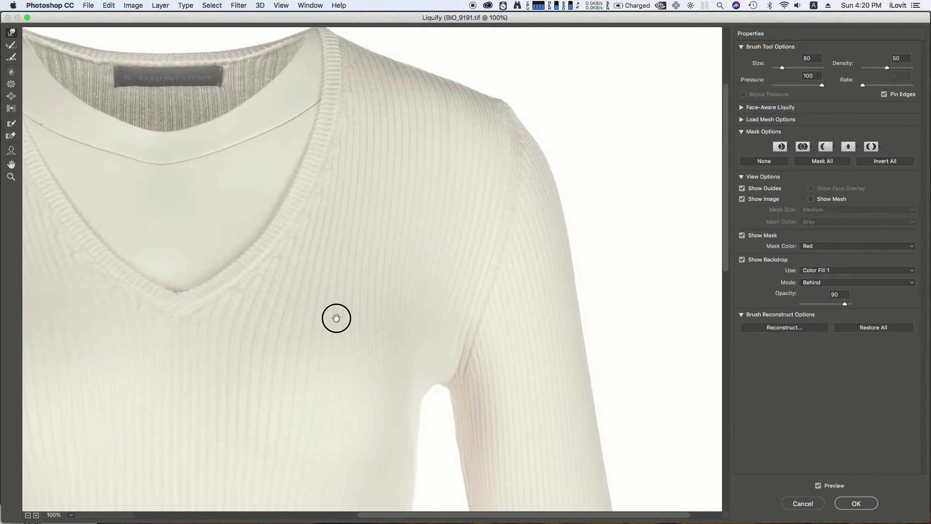
pyautogui.press(']')
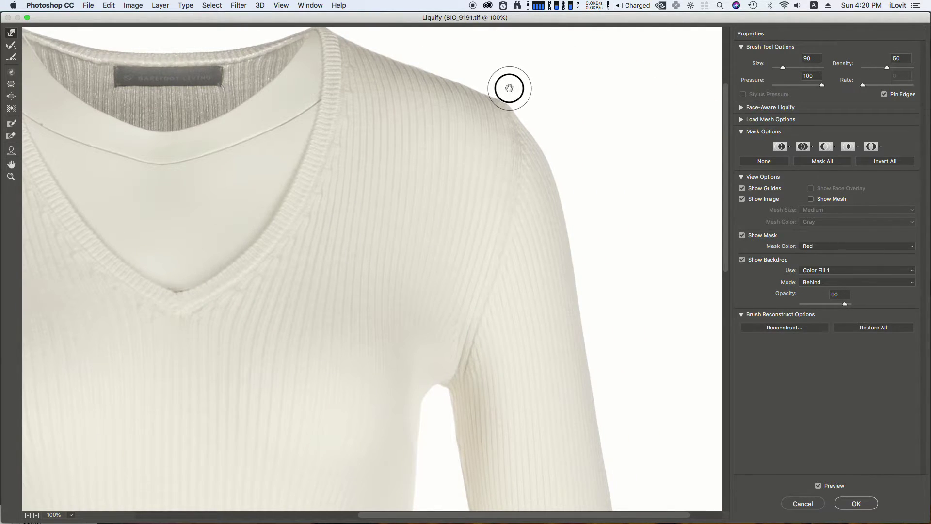
# Refine the overall curve of both shoulders with larger Forward Warp strokes, up to brush size 175.
pyautogui.press('super+minus')
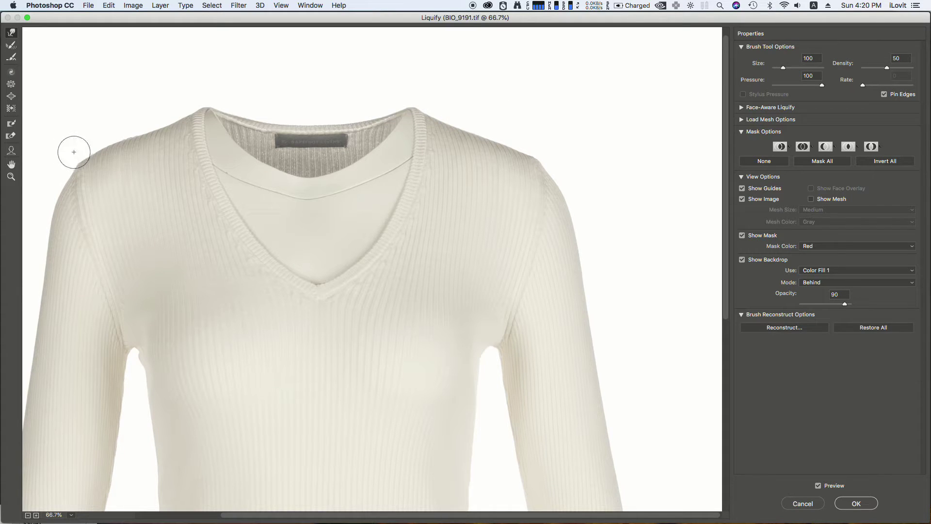
pyautogui.press(']')
pyautogui.press(']')
pyautogui.press(']')
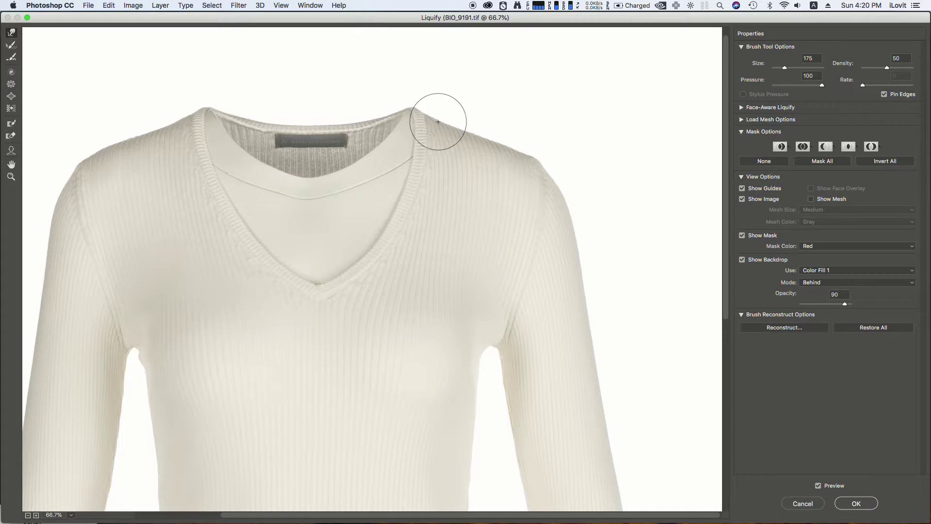
# Smooth the bump on the torso's right-hand edge at the waist with Forward Warp at brush size 80.
pyautogui.scroll(-2, 577, 360)
pyautogui.press('super+equal')
pyautogui.scroll(-5, 505, 166)
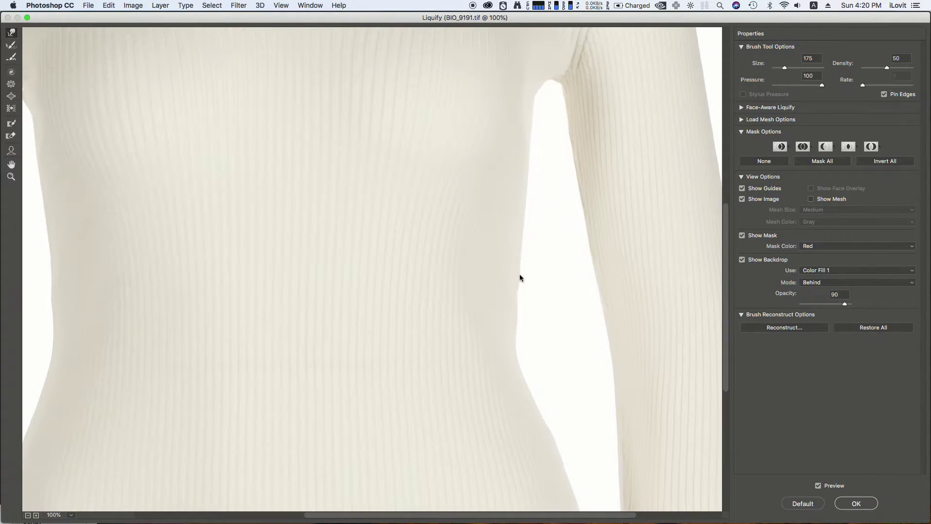
pyautogui.hscroll(3, 596, 357)
pyautogui.press('[')
pyautogui.press('[')
pyautogui.press('[')
pyautogui.press('[')
pyautogui.press('[')
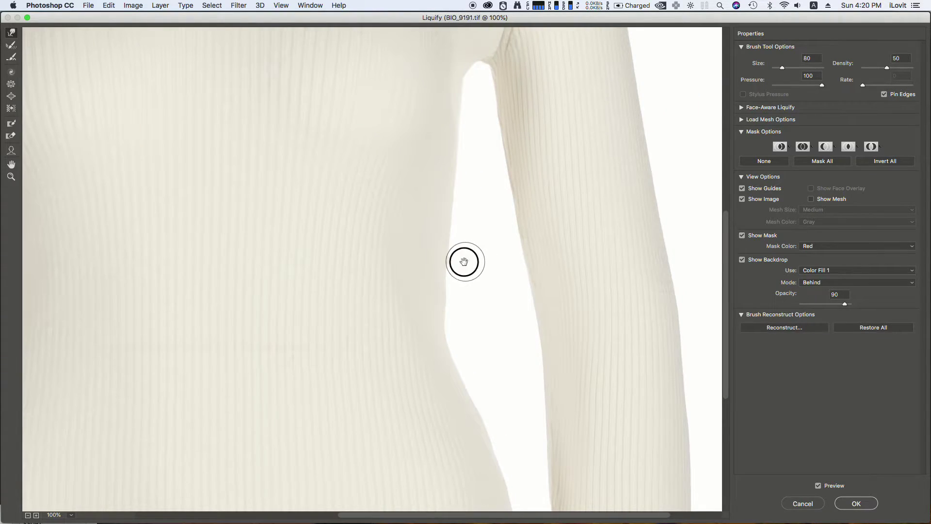
# Even out the torso's edge between the right-hand armpit and the waist with Forward Warp at brush sizes 80 and 100.
pyautogui.press(']')
pyautogui.press(']')
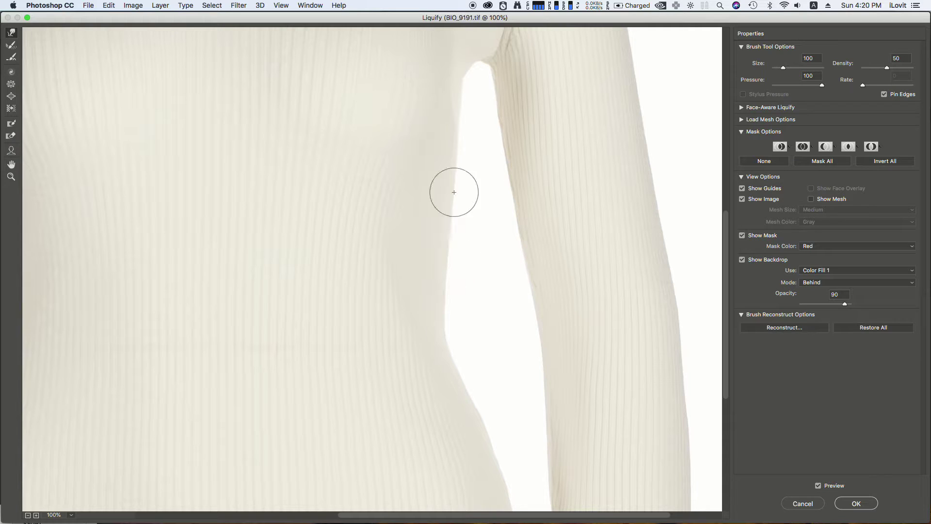
pyautogui.press('[')
pyautogui.press('[')
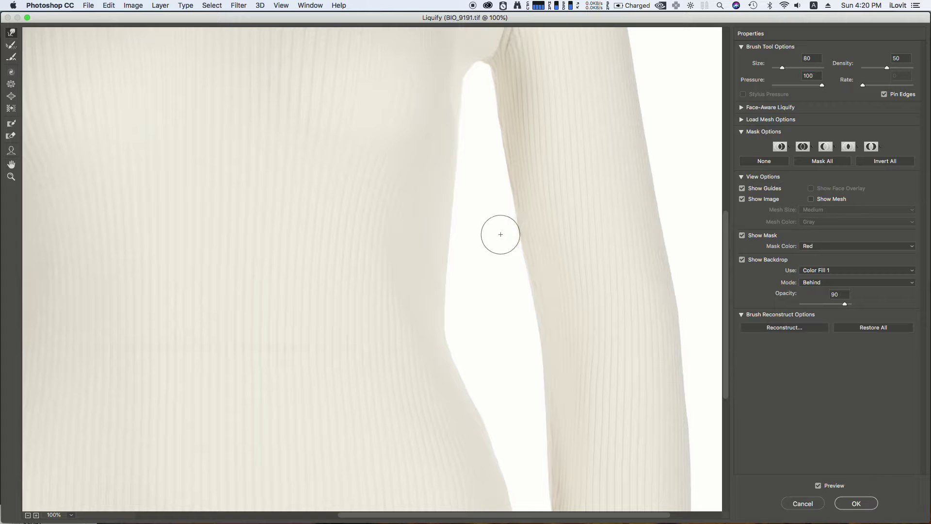
# Smooth the right-hand sleeve's inner edge around the elbow with a larger Forward Warp brush.
pyautogui.press(']')
pyautogui.press(']')
pyautogui.press(']')
# Smooth the torso's right-hand hip curve with Forward Warp at brush sizes 60 to 90.
pyautogui.moveTo(499, 222)
pyautogui.mouseDown()
pyautogui.moveTo(435, 159)
pyautogui.moveTo(427, 83)
pyautogui.mouseUp()
pyautogui.press('[')
pyautogui.press('[')
pyautogui.press('[')
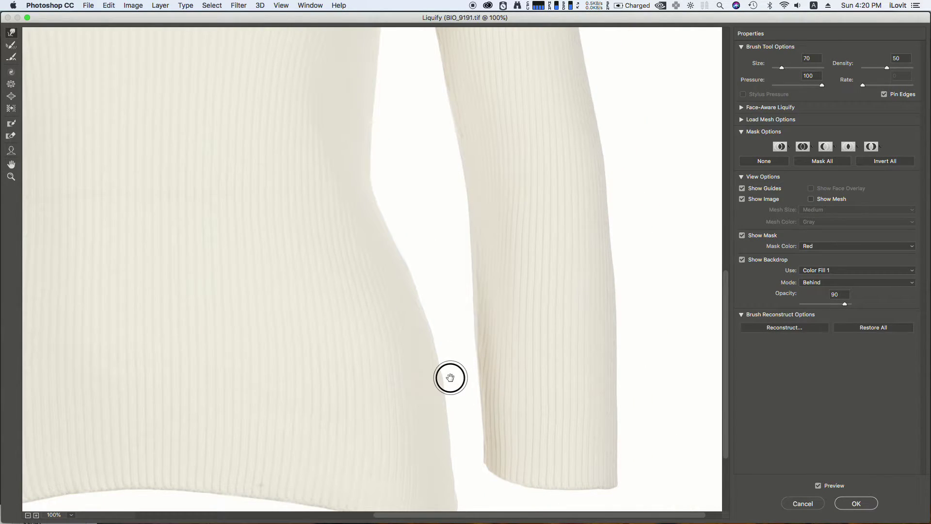
pyautogui.press('[')
pyautogui.press('[')
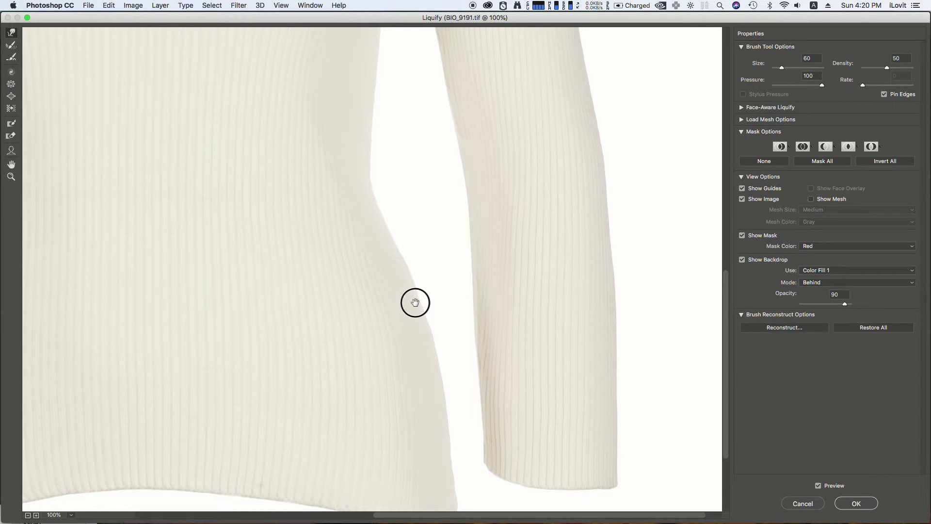
pyautogui.press(']')
pyautogui.press(']')
pyautogui.press(']')
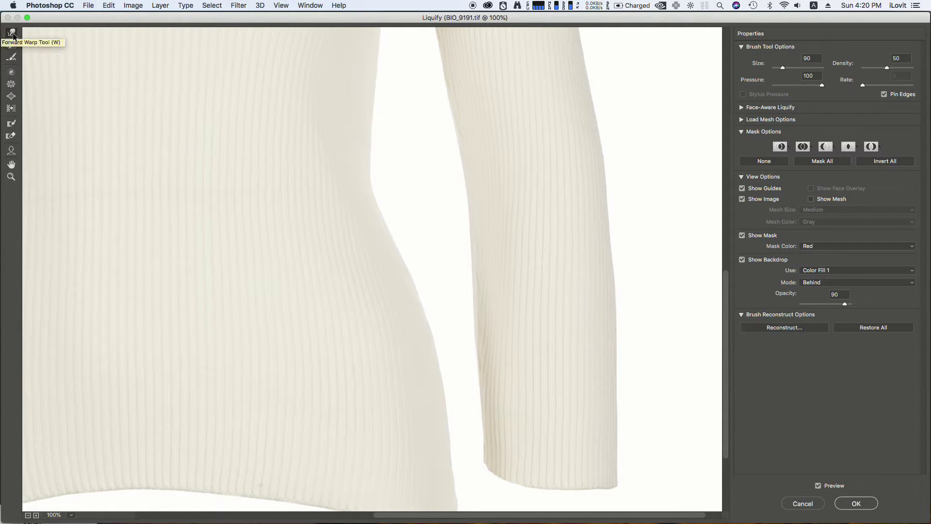
# Straighten the right-hand sleeve's lower outer edge and round the cuff's outer corner with Forward Warp at brush sizes 70 to 125.
pyautogui.scroll(-5, 611, 432)
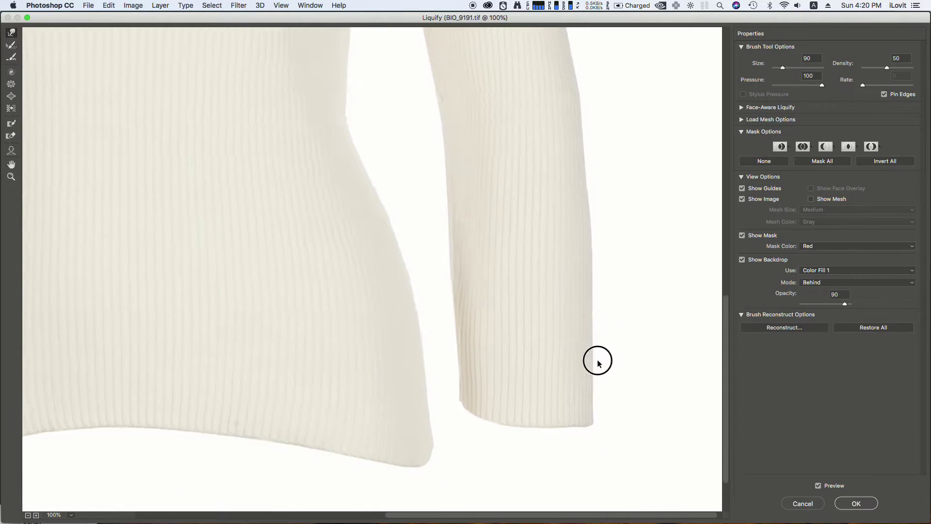
pyautogui.press(']')
pyautogui.press(']')
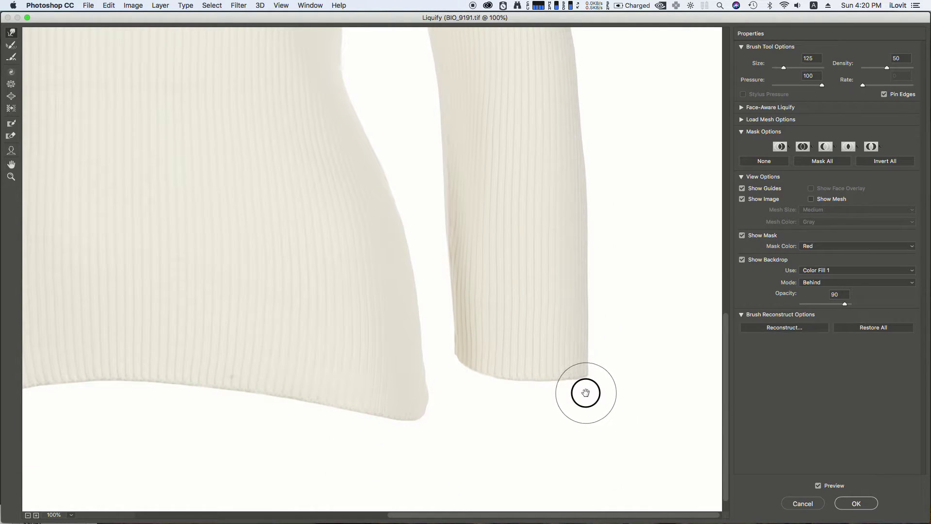
pyautogui.press('[')
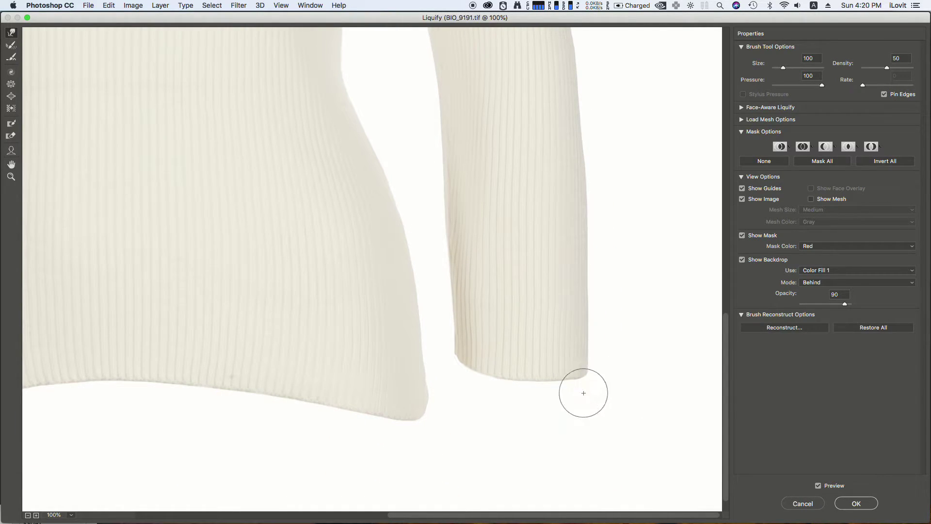
pyautogui.press('[')
pyautogui.press('[')
pyautogui.press('[')
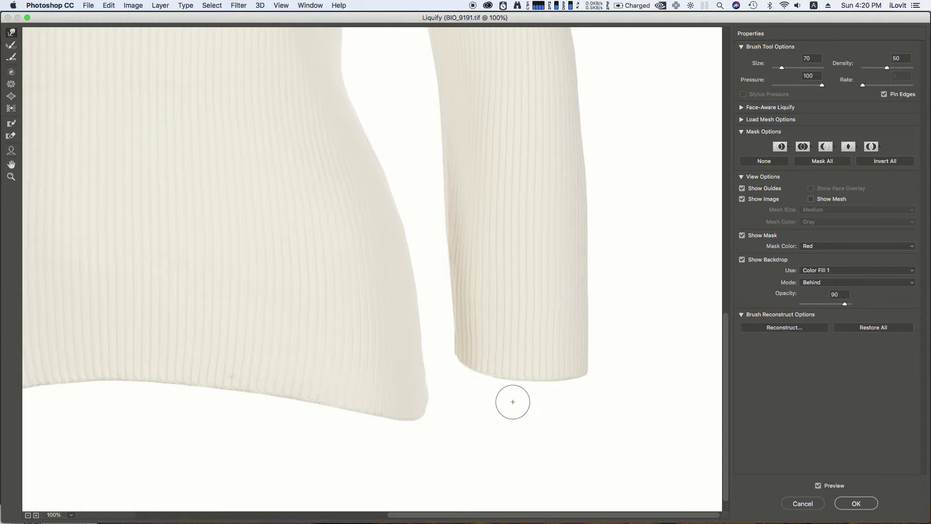
# Smooth the long outer edge of the right-hand sleeve with Forward Warp at brush size 200.
pyautogui.press(']')
pyautogui.press(']')
pyautogui.press('super+minus')
pyautogui.press(']')
pyautogui.press(']')
pyautogui.press(']')
pyautogui.press(']')
pyautogui.press(']')
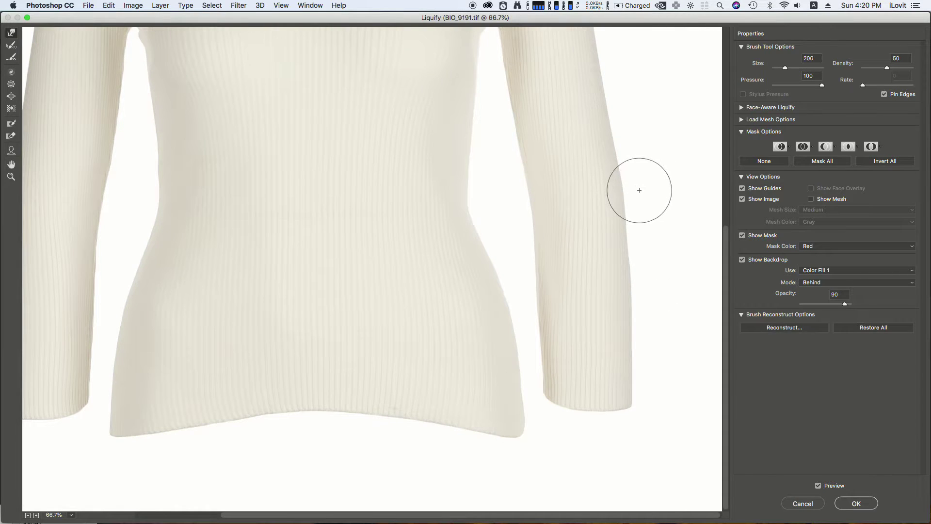
# Smooth the sweater's bottom hem and right-hand hem corner with Forward Warp at brush sizes 90 to 125 and apply Liquify.
pyautogui.moveTo(337, 321); pyautogui.dragTo(443, 216)
pyautogui.press('[')
pyautogui.press('[')
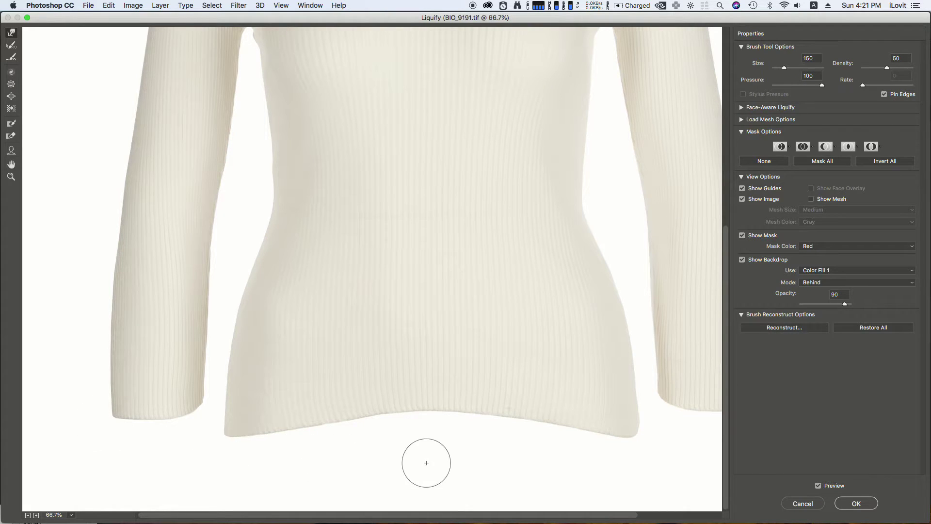
pyautogui.press('super+plus')
pyautogui.scroll(-2, 456, 457)
pyautogui.press('[')
pyautogui.press('[')
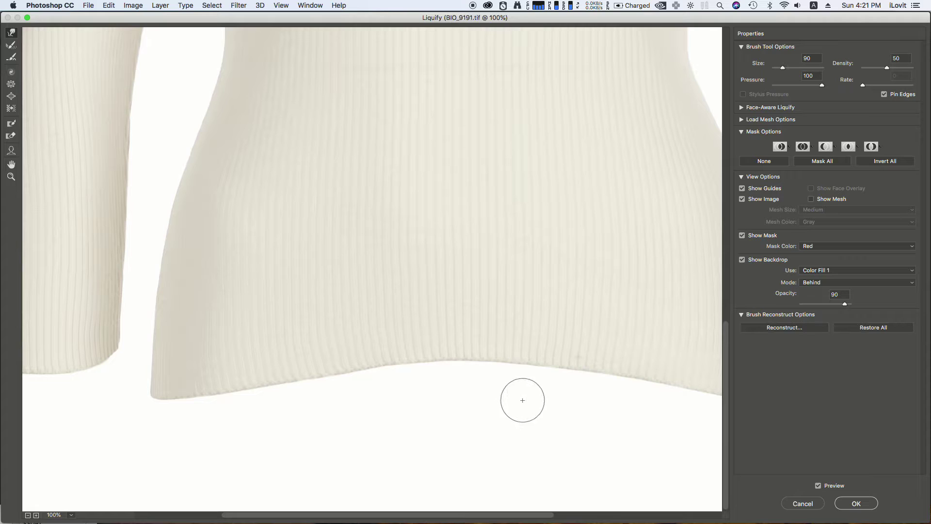
pyautogui.moveTo(584, 415); pyautogui.dragTo(410, 401)
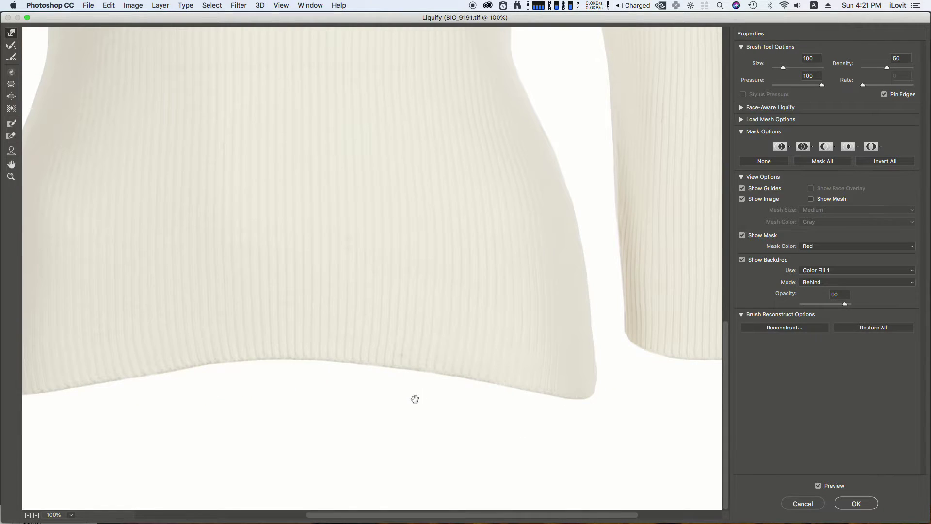
pyautogui.press(']')
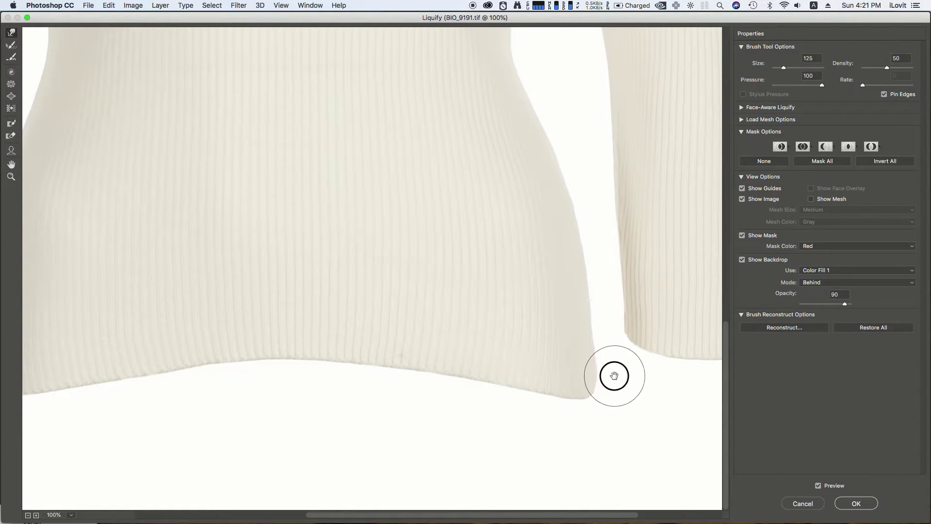
pyautogui.click(845, 506)
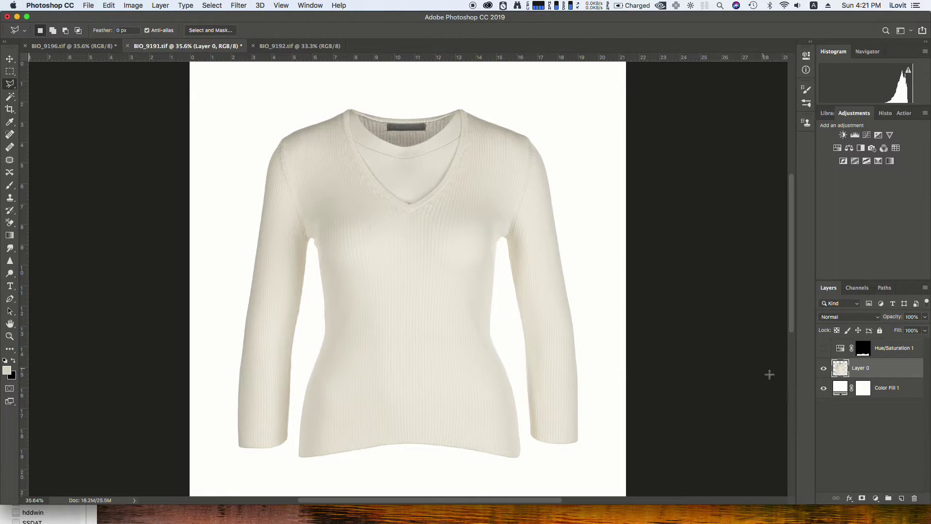
# Delete the hidden Hue/Saturation 1 layer and save BIO_9191.tif.
pyautogui.moveTo(887, 348); pyautogui.dragTo(914, 498)
pyautogui.press('cmd+s')
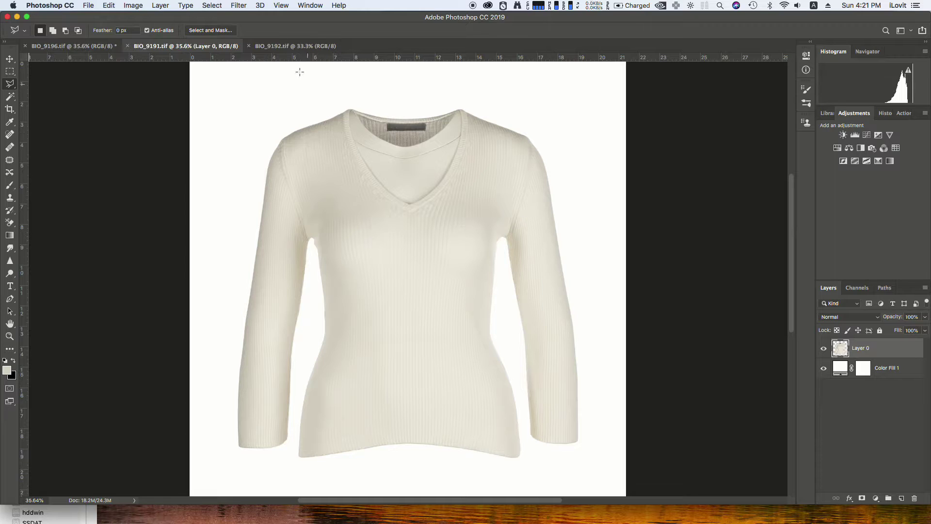
# Copy a rectangular area around the neckline from BIO_9192.tif and paste it into BIO_9191.tif as a new layer.
pyautogui.click(284, 48)
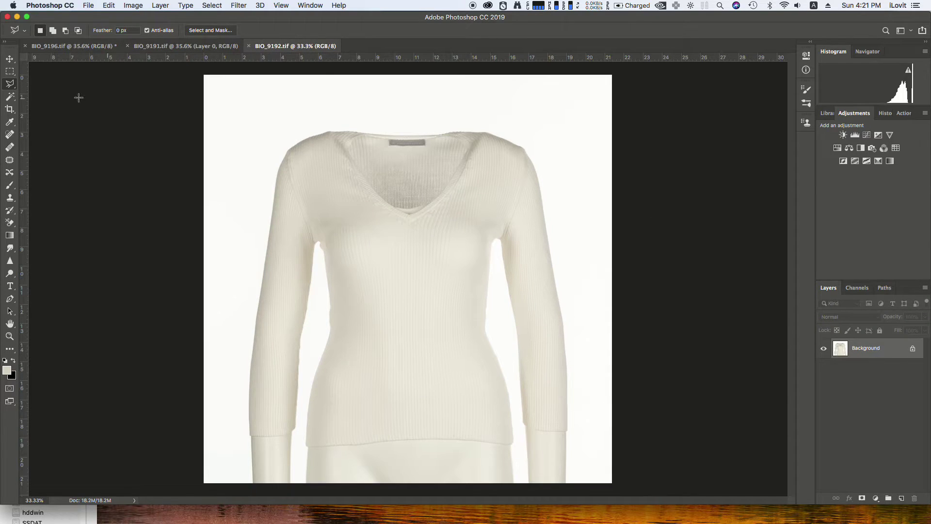
pyautogui.click(15, 72)
pyautogui.moveTo(306, 109); pyautogui.dragTo(498, 243)
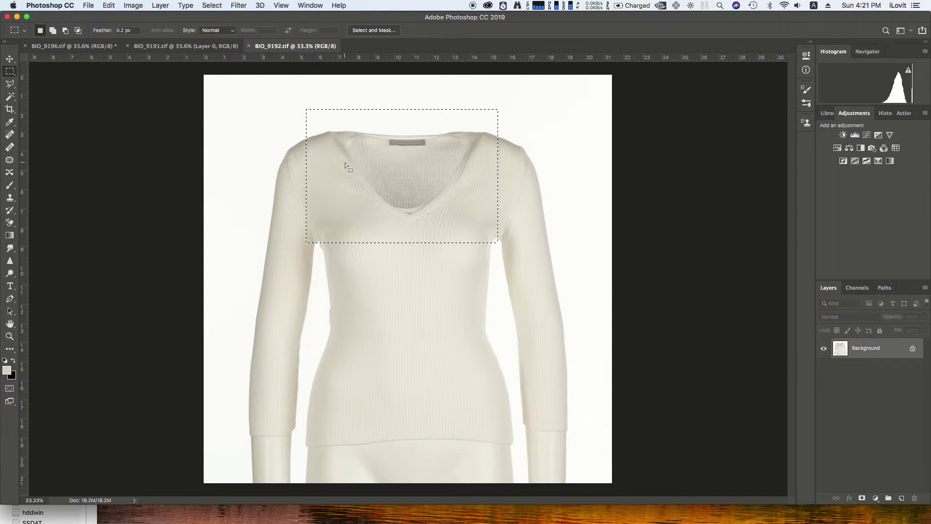
pyautogui.click(187, 46)
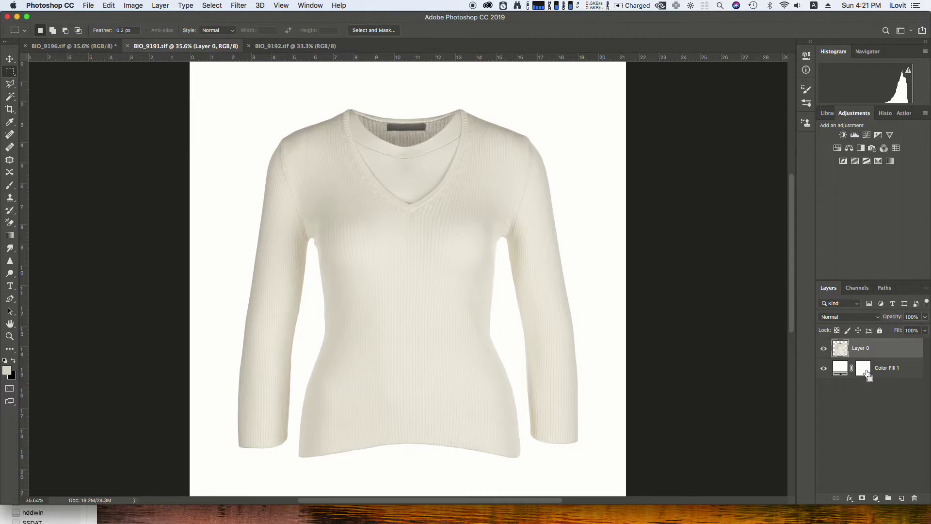
pyautogui.press('super+v')
# Check the pasted neckline on its own, then hide its layer and make Layer 0 the visible, active layer.
pyautogui.click(825, 368)
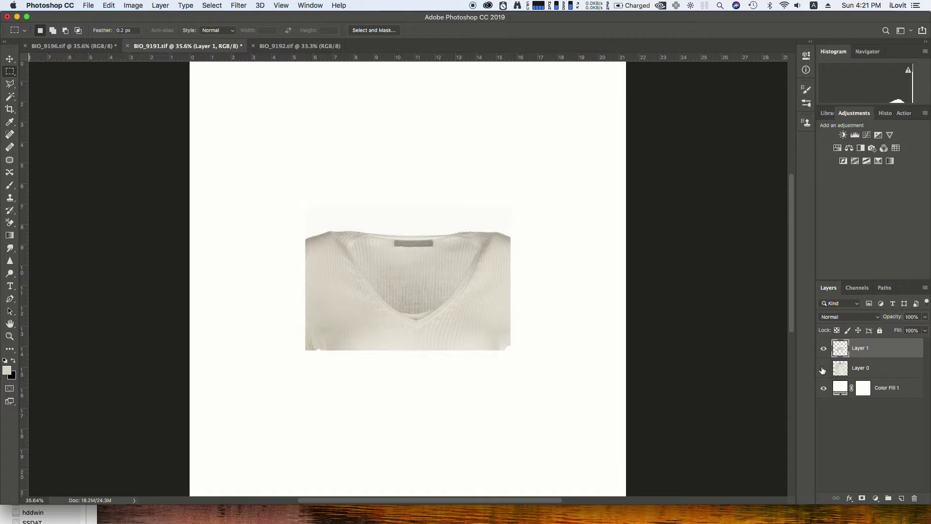
pyautogui.press('super+equal')
pyautogui.press('super+equal')
pyautogui.click(11, 97)
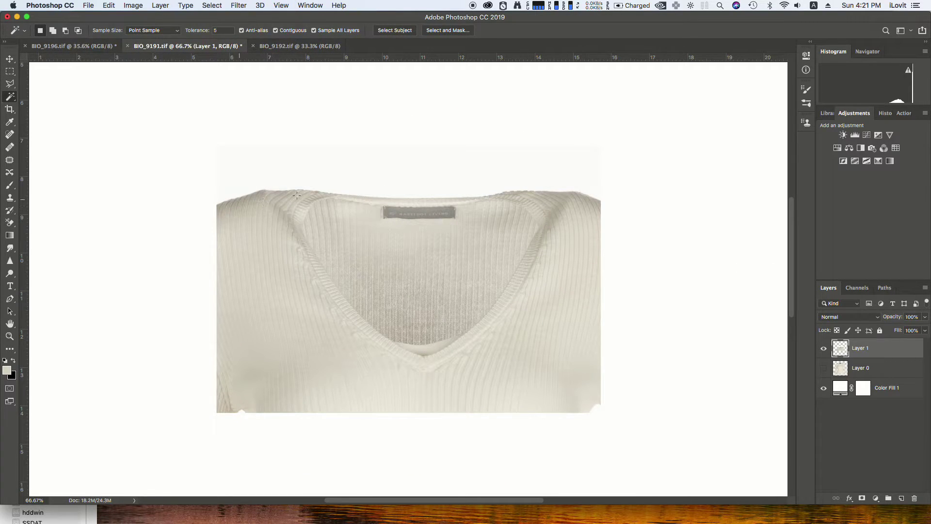
pyautogui.click(824, 349)
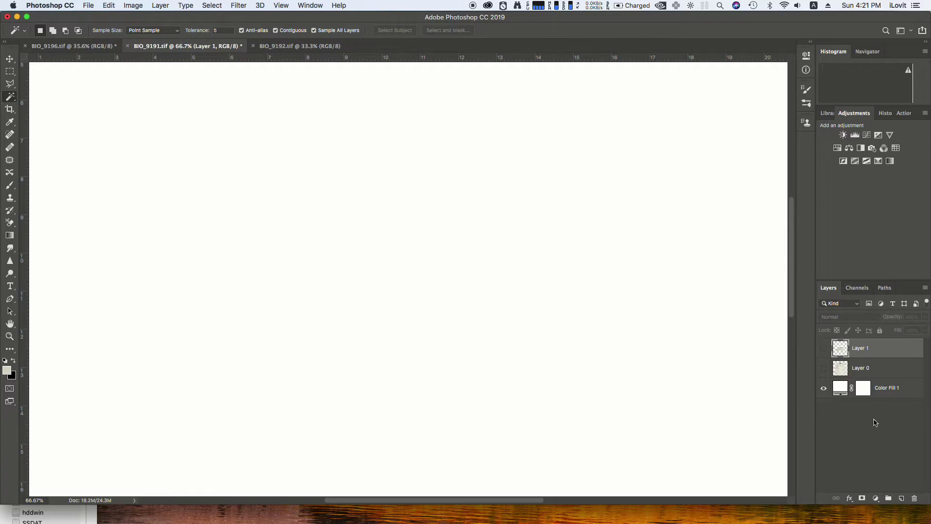
pyautogui.click(824, 369)
pyautogui.scroll(5, 449, 202)
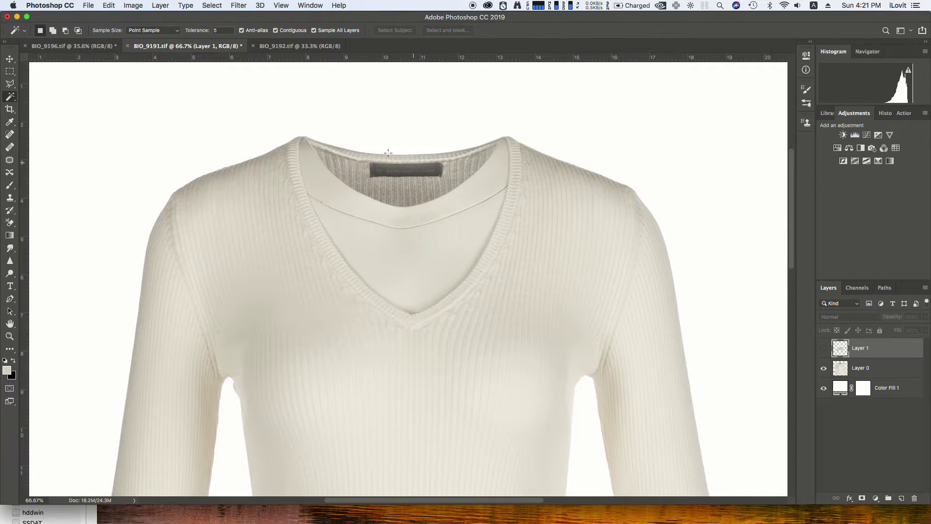
pyautogui.press('super+plus')
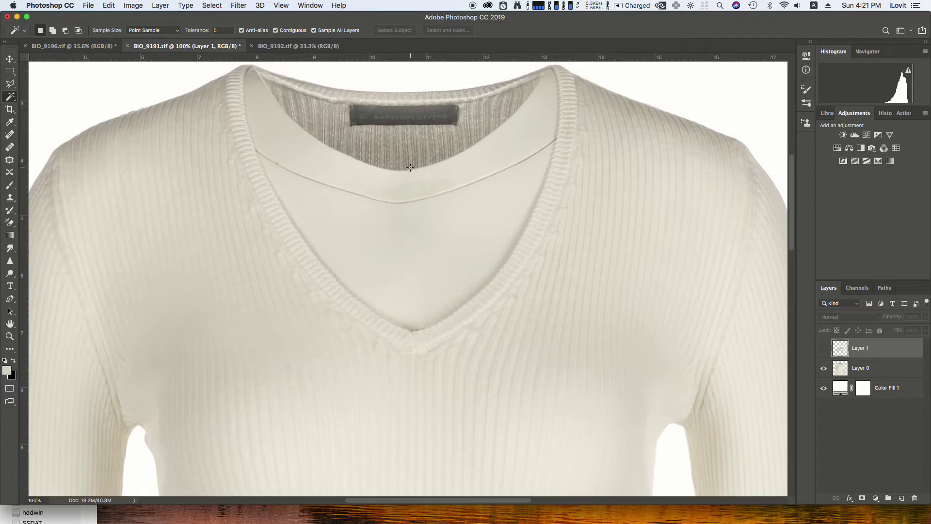
pyautogui.scroll(3, 307, 199)
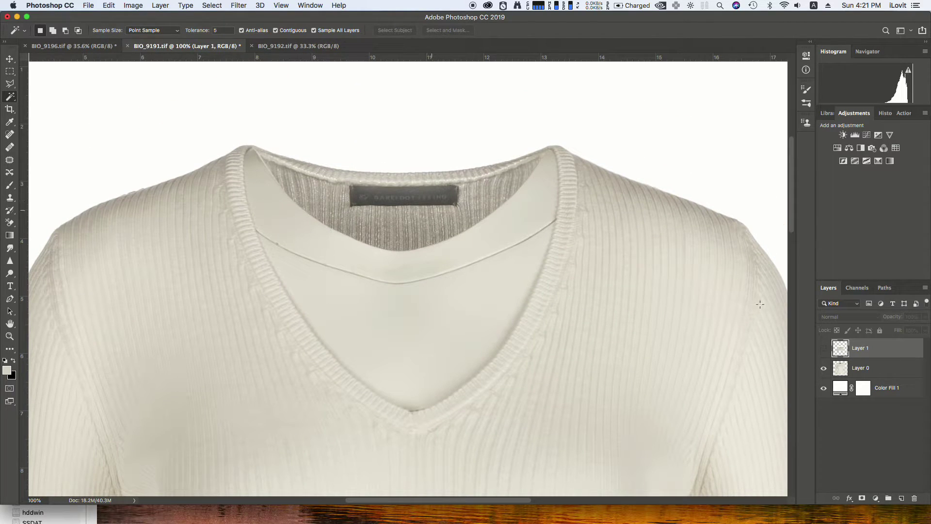
pyautogui.click(842, 372)
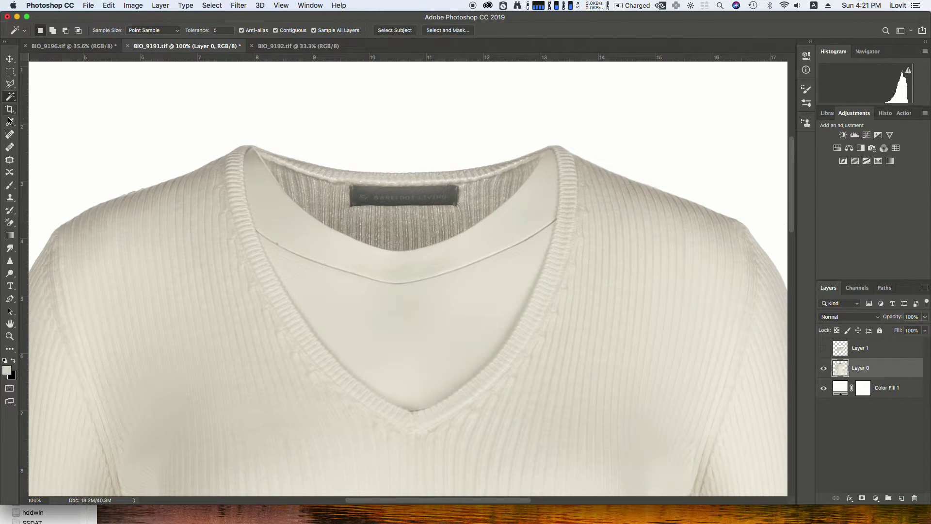
# Trace the inner edge of the left-hand neckline ribbing with the Polygonal Lasso, from the shoulder down past the V point.
pyautogui.click(11, 84)
pyautogui.press('super+plus')
pyautogui.press('super+minus')
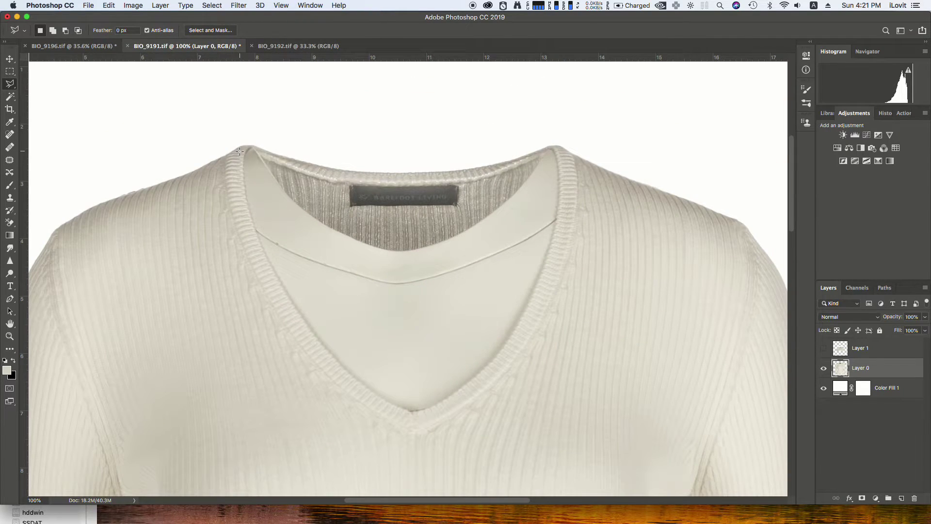
pyautogui.press('super+plus')
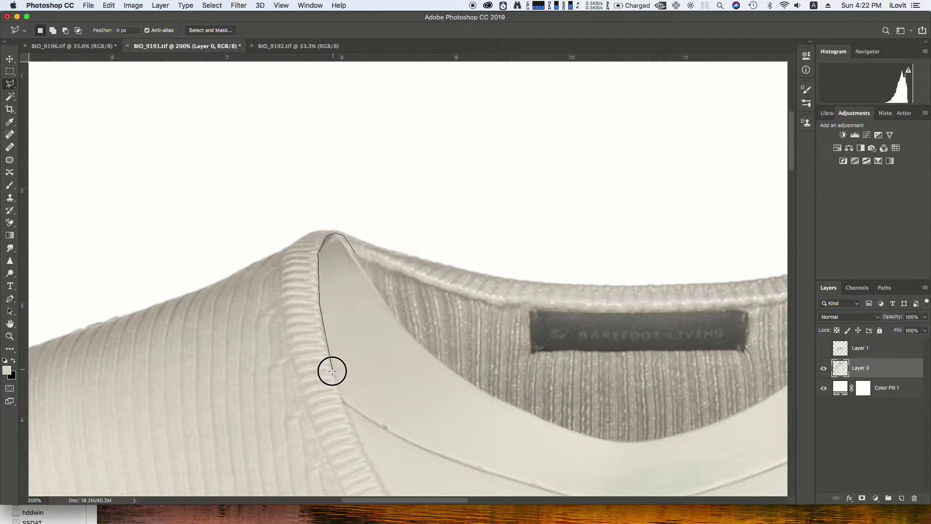
pyautogui.scroll(-5, 339, 191)
pyautogui.click(343, 226)
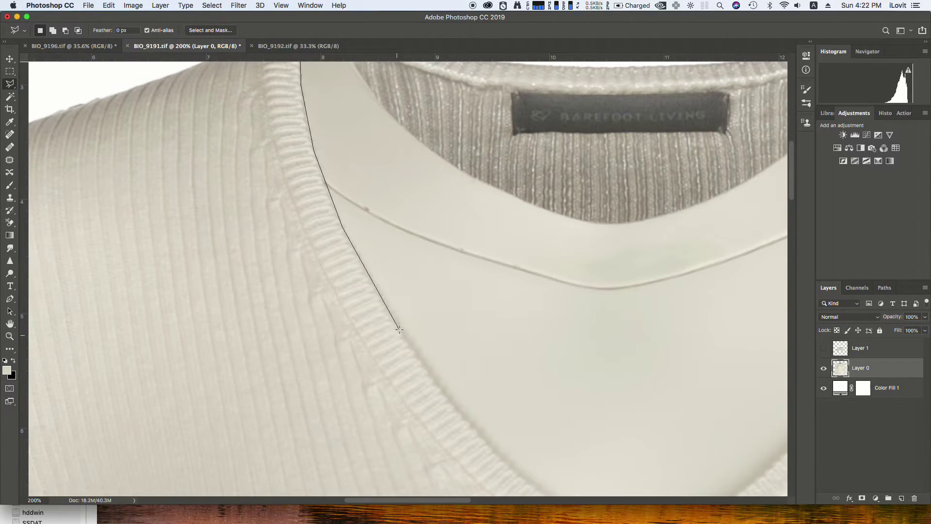
pyautogui.click(442, 390)
pyautogui.scroll(-5, 392, 210)
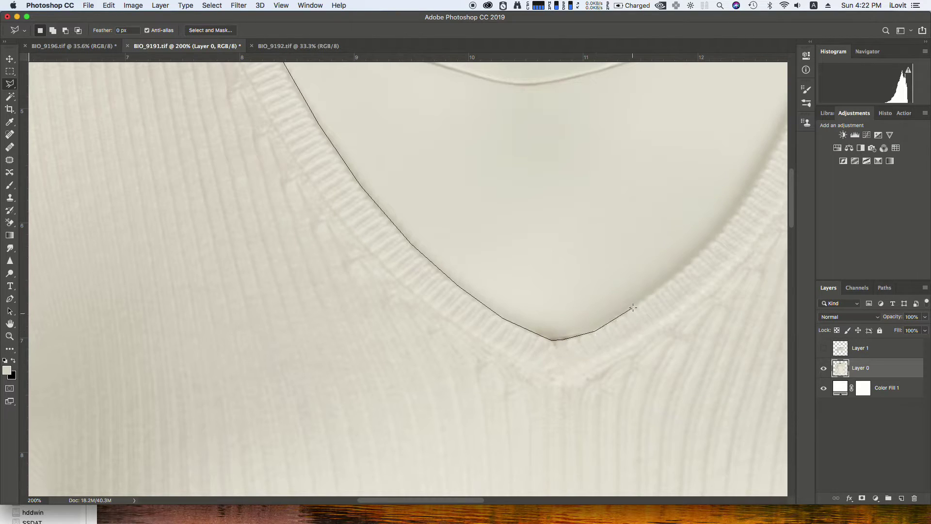
# Continue the lasso up the right-hand ribbing and back along the mannequin's upper edge to close the selection.
pyautogui.scroll(5, 516, 337)
pyautogui.hscroll(9, 516, 337)
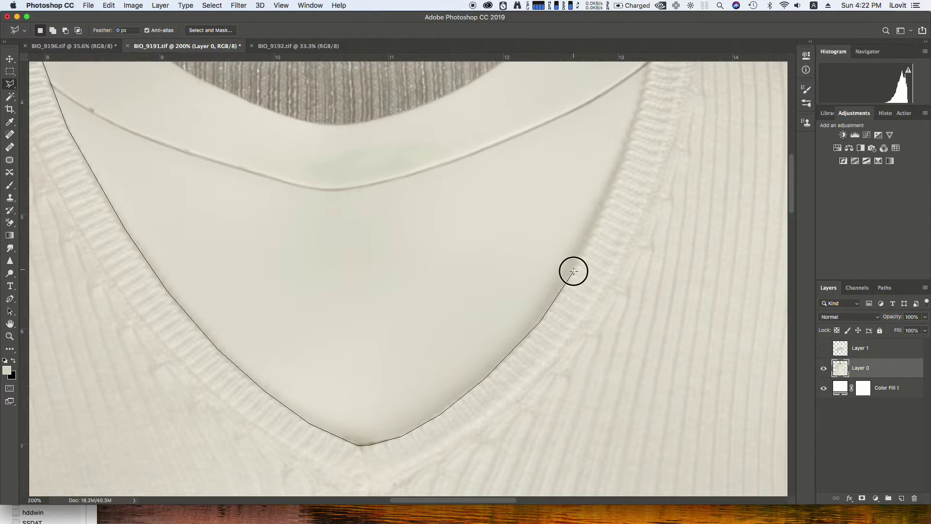
pyautogui.scroll(5, 620, 169)
pyautogui.hscroll(2, 620, 169)
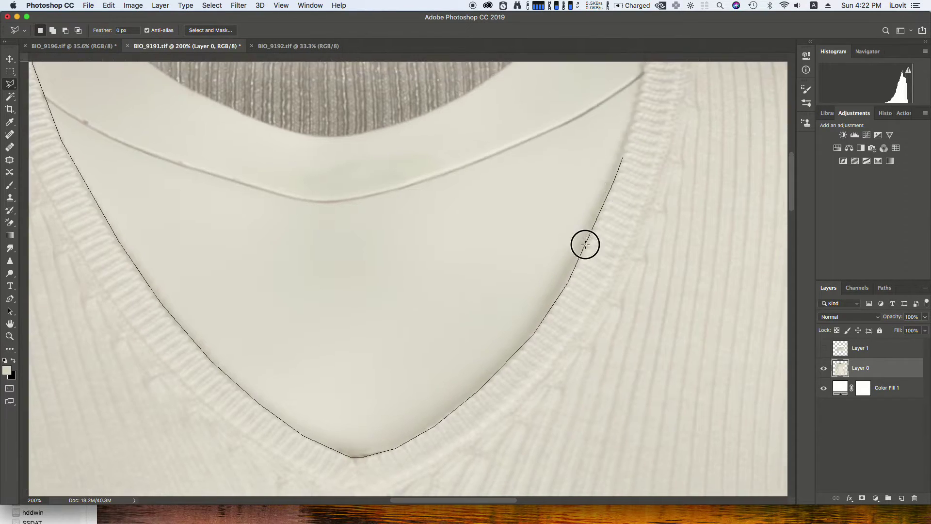
pyautogui.click(602, 95)
pyautogui.scroll(5, 621, 199)
pyautogui.hscroll(-1, 621, 199)
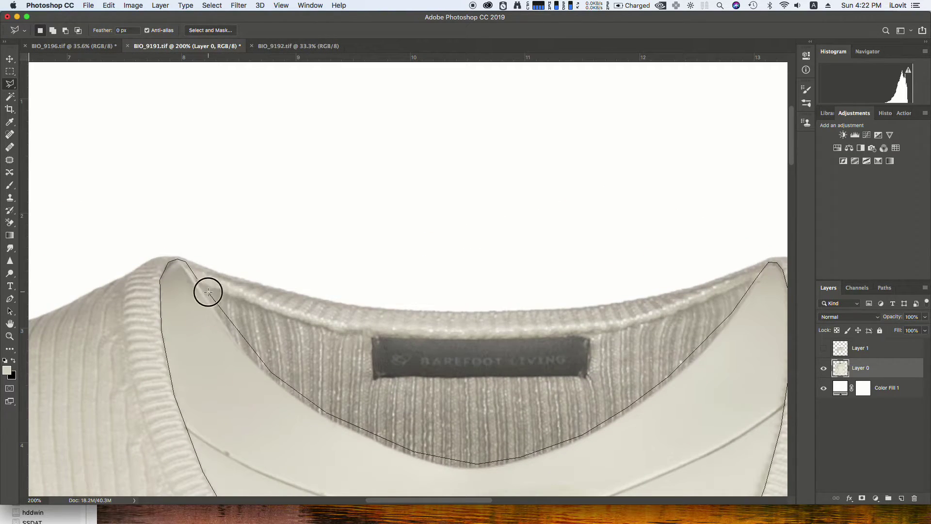
pyautogui.click(198, 281)
pyautogui.press('super+minus')
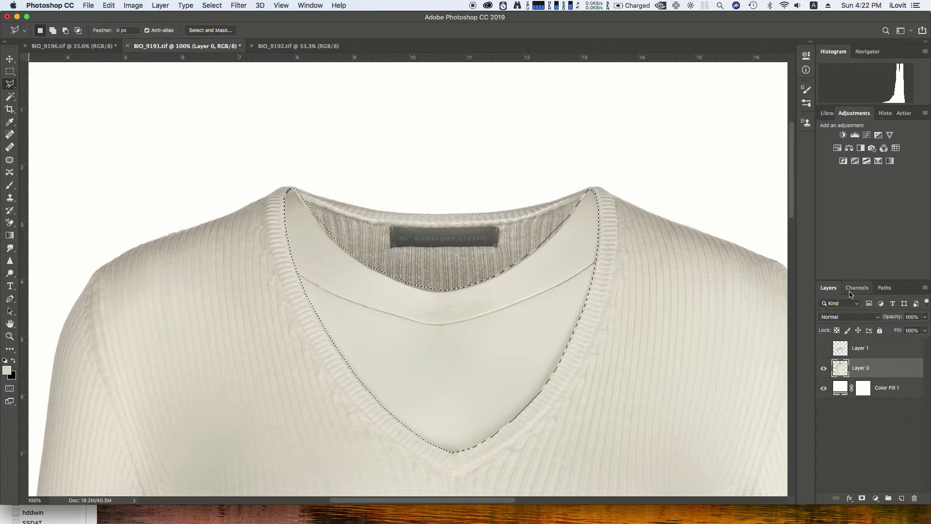
# Store the neckline selection as the mask of a hidden Hue/Saturation adjustment layer and reload it as a selection on Layer 0.
pyautogui.click(837, 147)
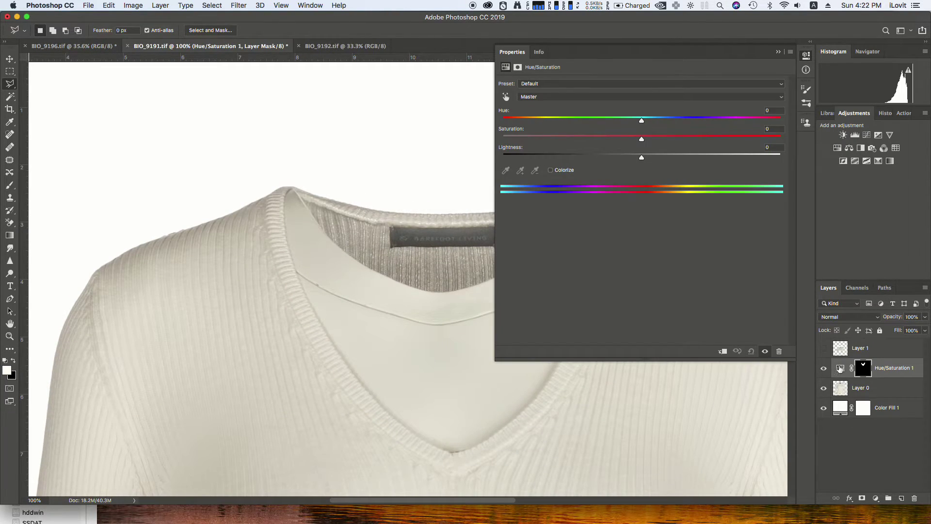
pyautogui.click(823, 369)
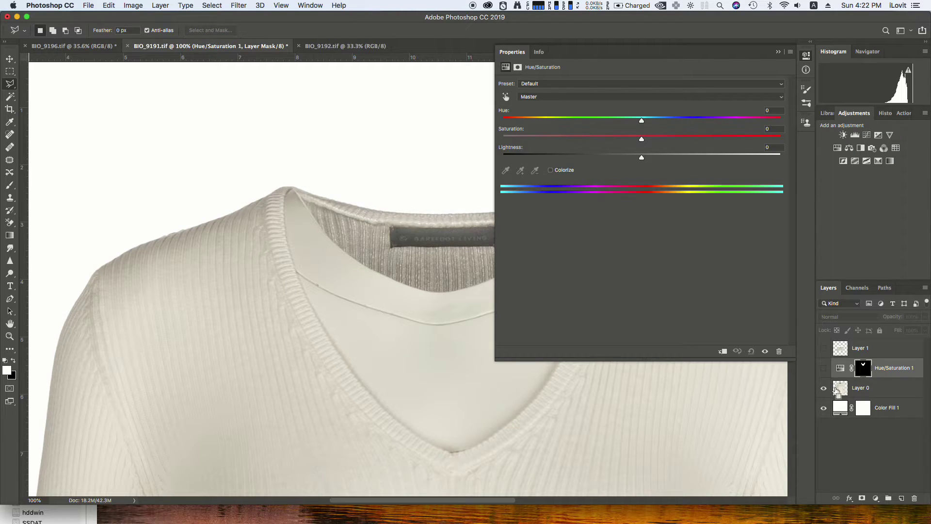
pyautogui.keyDown('super'); pyautogui.click(863, 368); pyautogui.keyUp('super')
pyautogui.click(838, 391)
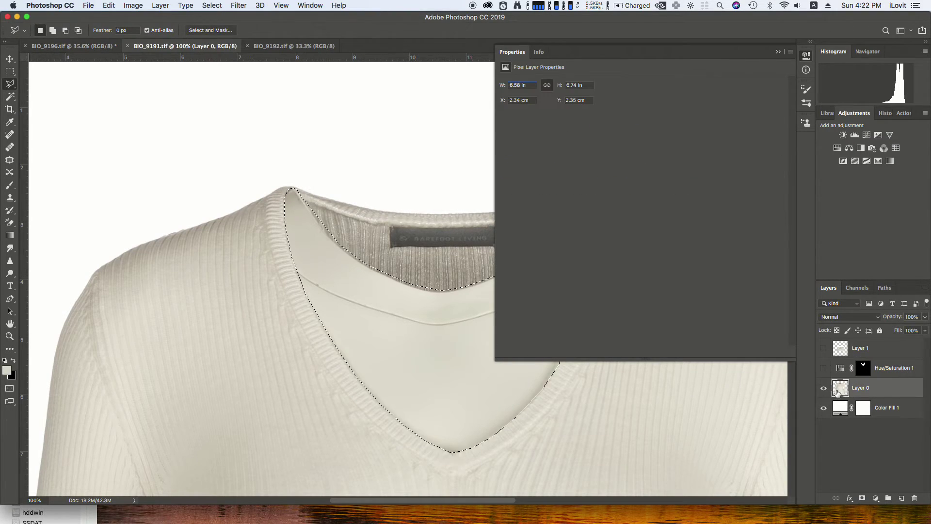
pyautogui.click(778, 52)
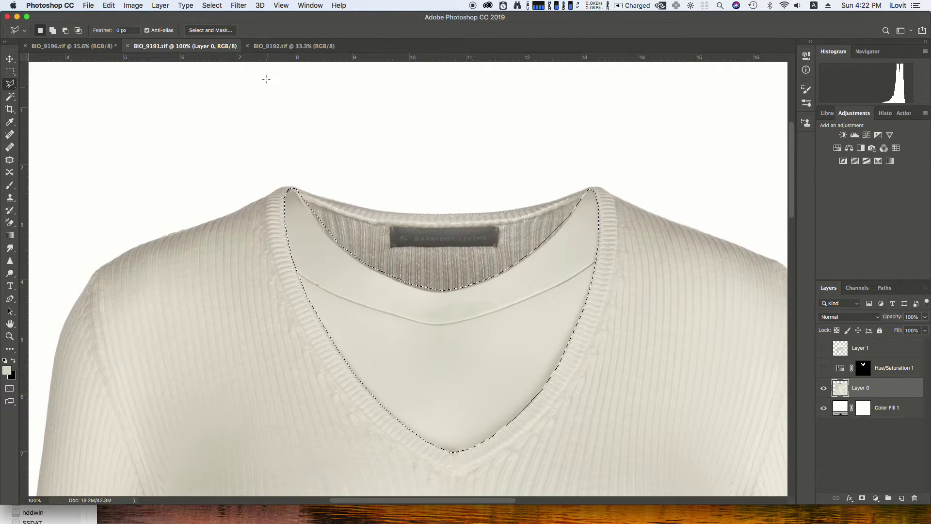
# Open Select and Mask for the selected mannequin area inside the neckline.
pyautogui.click(221, 7)
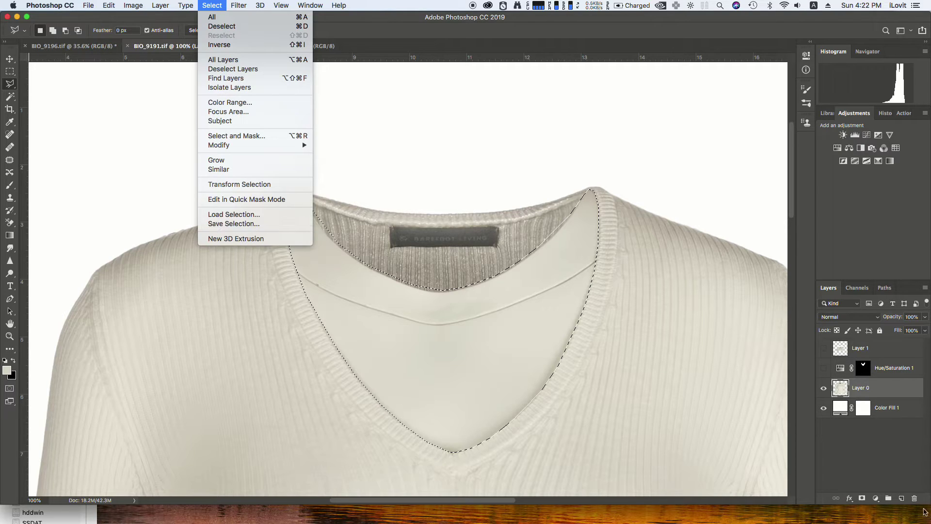
pyautogui.press('Escape')
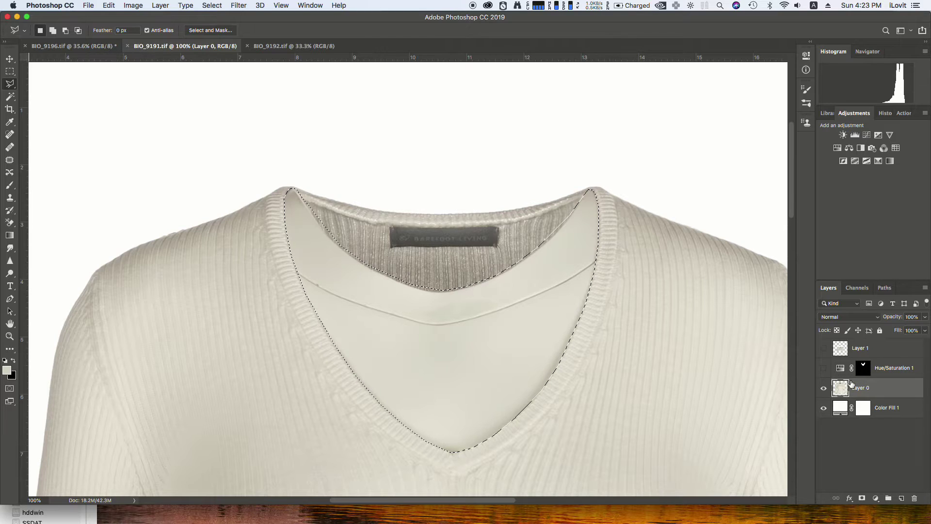
pyautogui.click(218, 31)
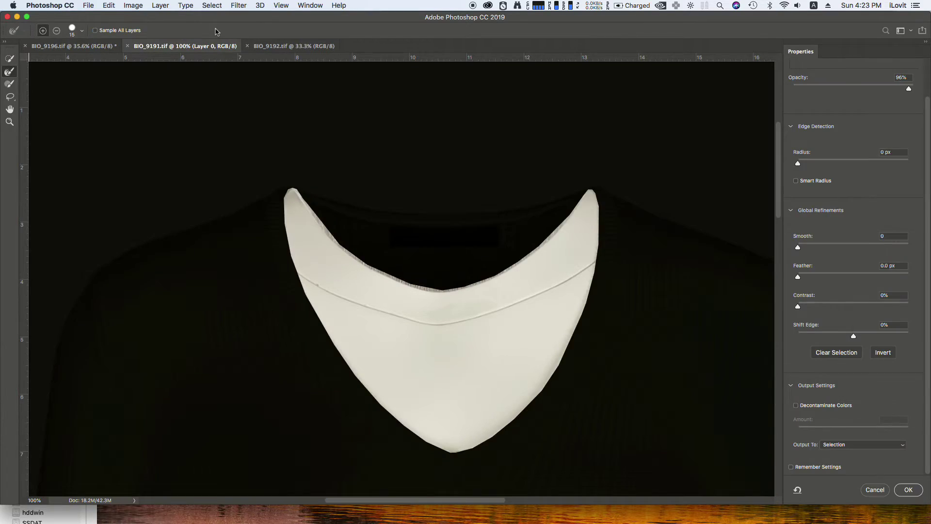
pyautogui.click(808, 164)
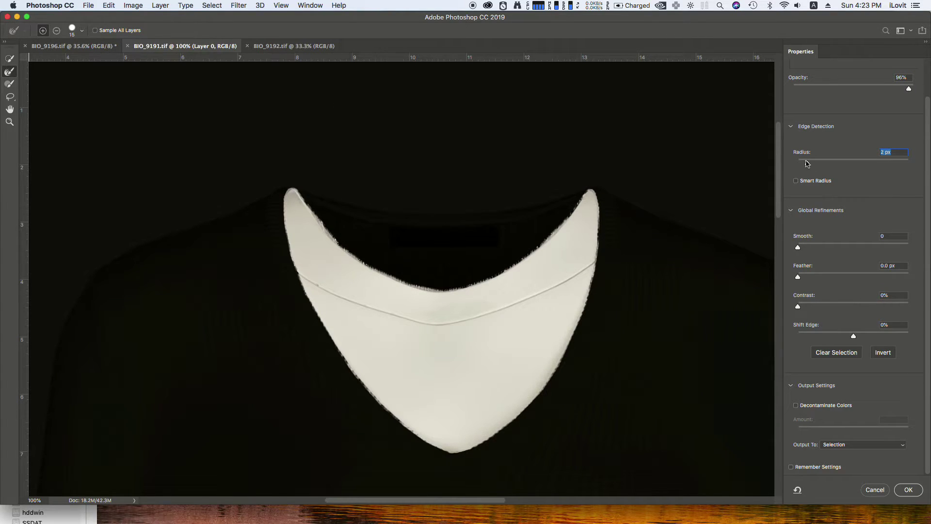
pyautogui.click(809, 248)
pyautogui.moveTo(808, 248); pyautogui.dragTo(788, 248)
pyautogui.moveTo(808, 163); pyautogui.dragTo(771, 156)
# Smooth the selection edge to about 28, raise its contrast and apply the refinement.
pyautogui.click(814, 247)
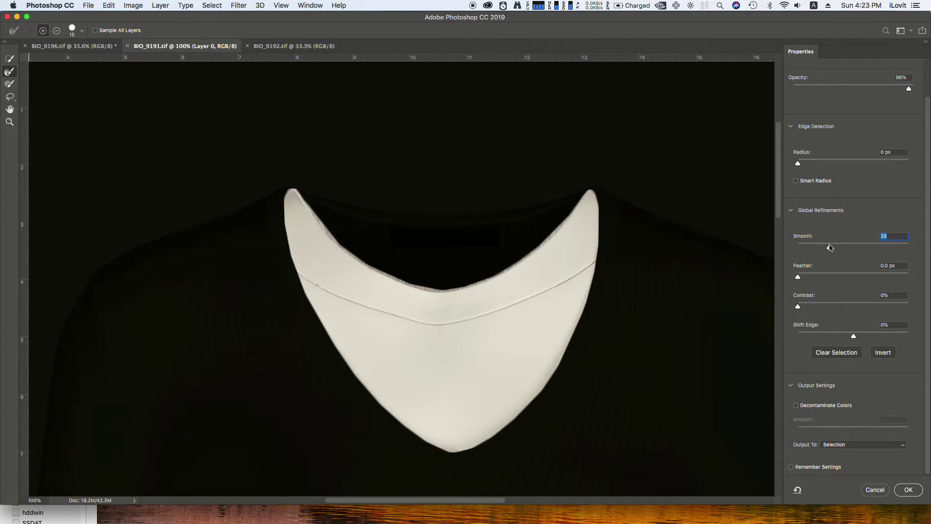
pyautogui.click(814, 306)
pyautogui.click(903, 490)
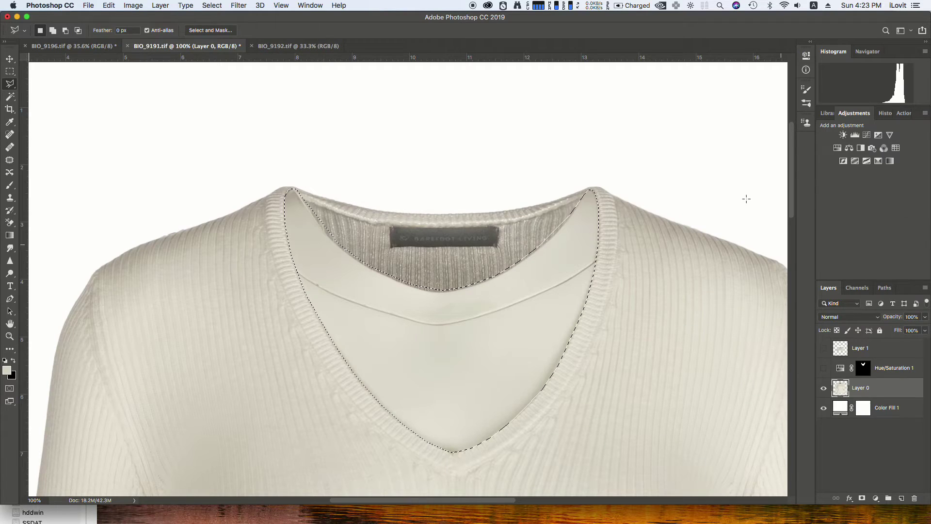
# Try to raise the edge-detection radius of the neckline selection in Select and Mask.
pyautogui.click(212, 31)
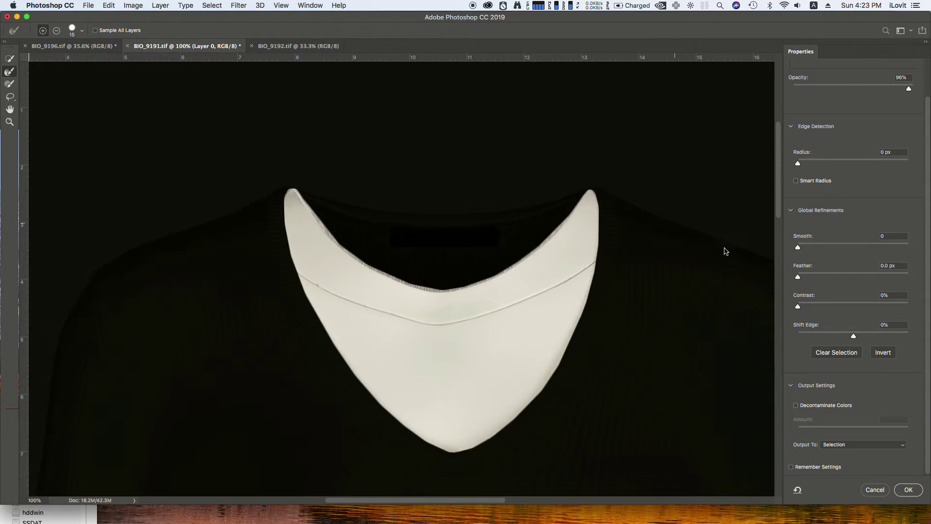
pyautogui.click(808, 164)
pyautogui.press('super+Tab')
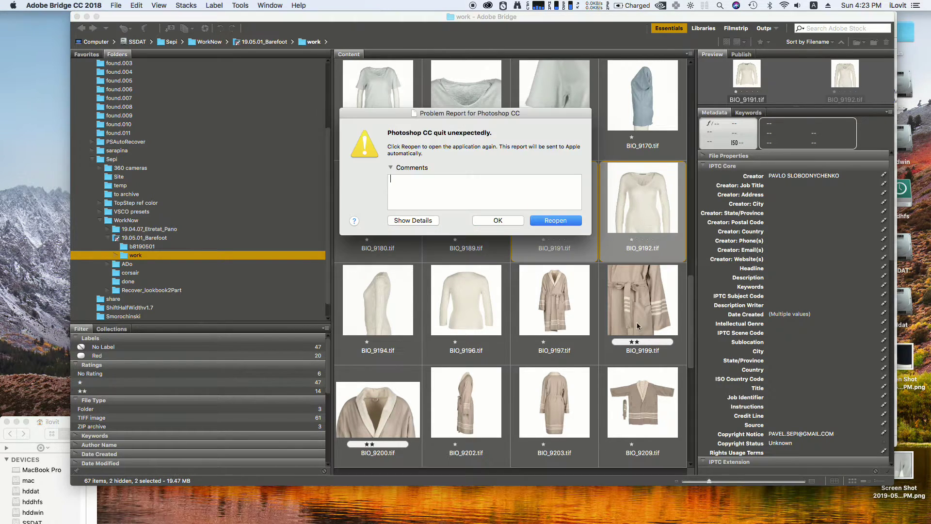
# Dismiss the system problem report for Photoshop and send the crash report to Adobe.
pyautogui.click(497, 219)
pyautogui.click(557, 291)
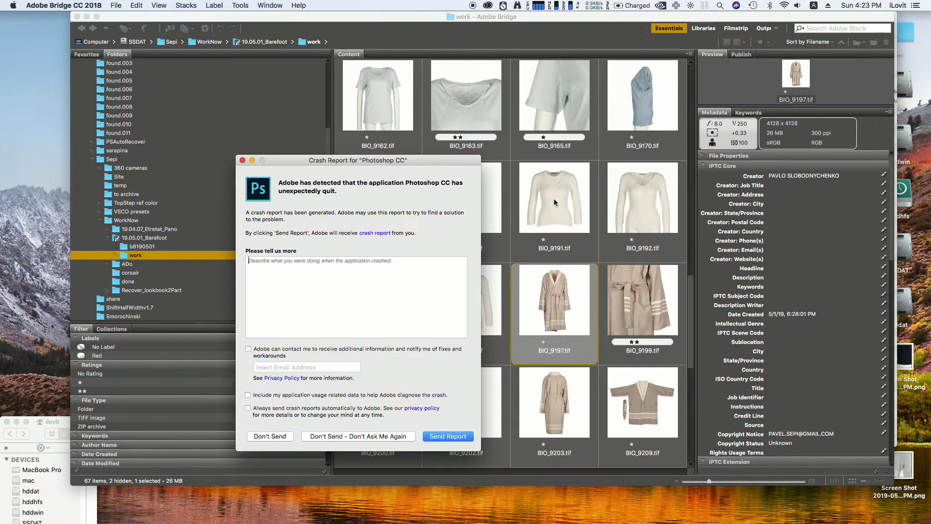
pyautogui.click(455, 439)
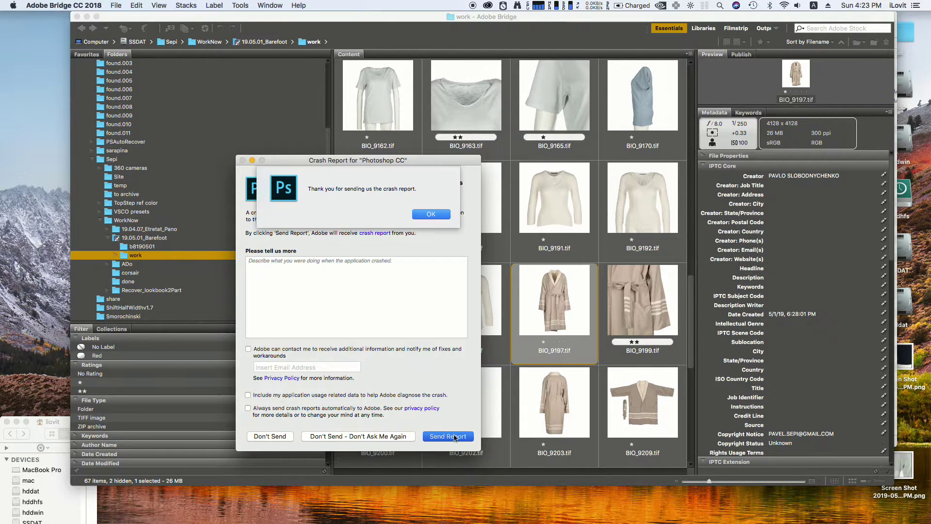
pyautogui.click(429, 216)
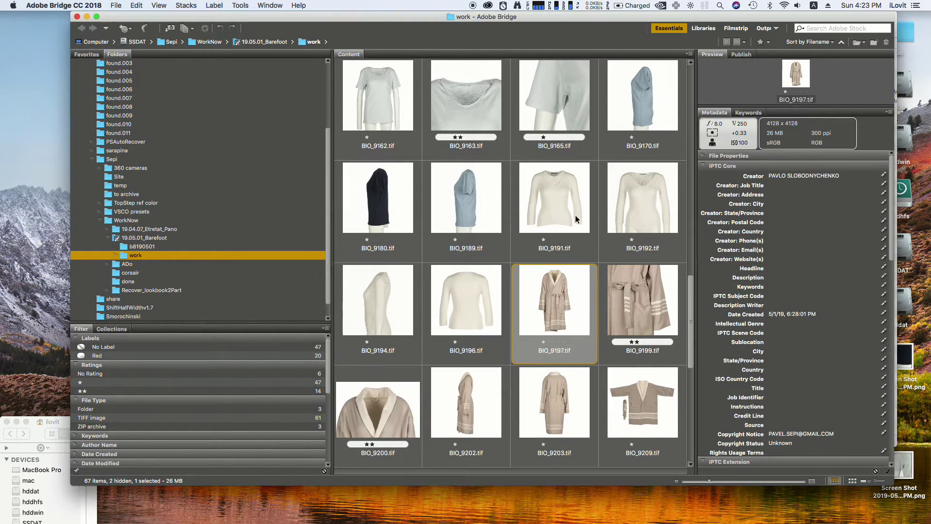
# Reopen BIO_9191.tif in Photoshop from Bridge and bring its document to the front.
pyautogui.click(568, 227)
pyautogui.doubleClick(551, 198)
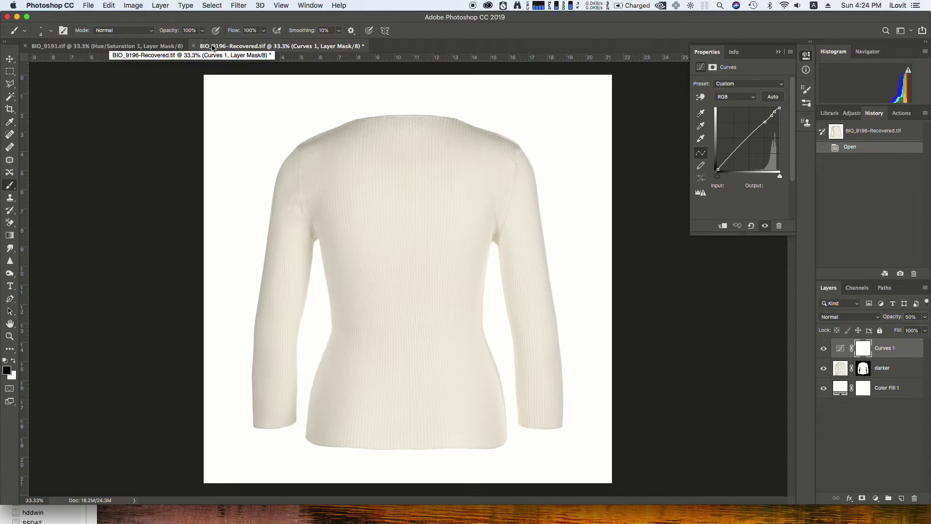
pyautogui.click(193, 46)
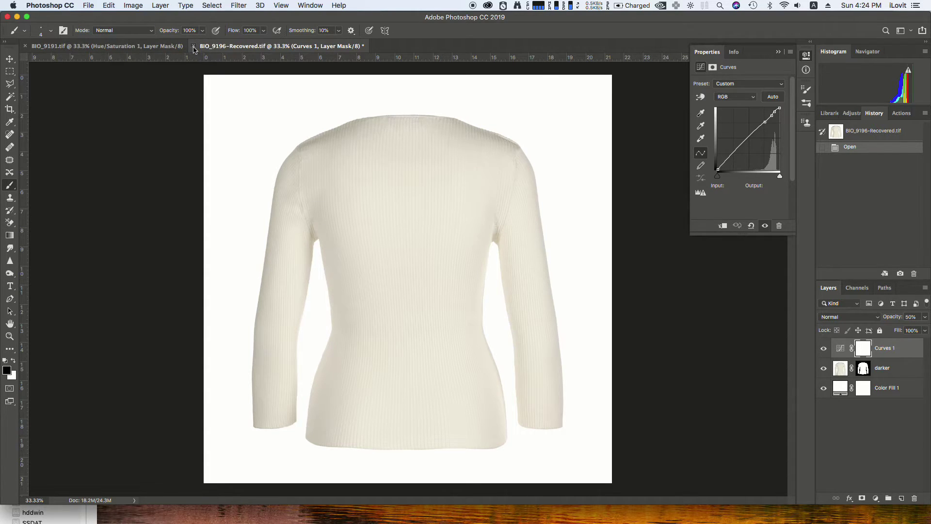
pyautogui.click(508, 179)
pyautogui.click(151, 46)
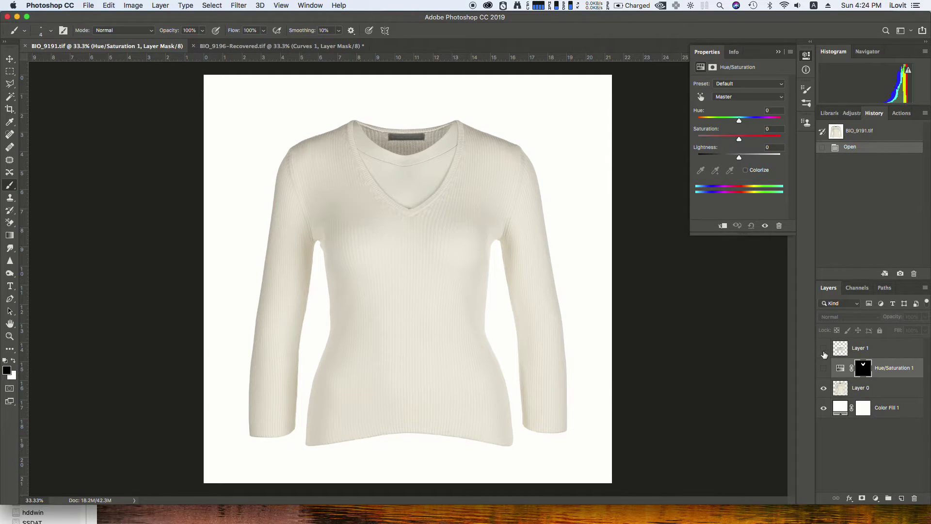
# Load the Hue/Saturation 1 mask as a selection on Layer 0 and open Select and Mask.
pyautogui.keyDown('super'); pyautogui.click(864, 372); pyautogui.keyUp('super')
pyautogui.click(859, 392)
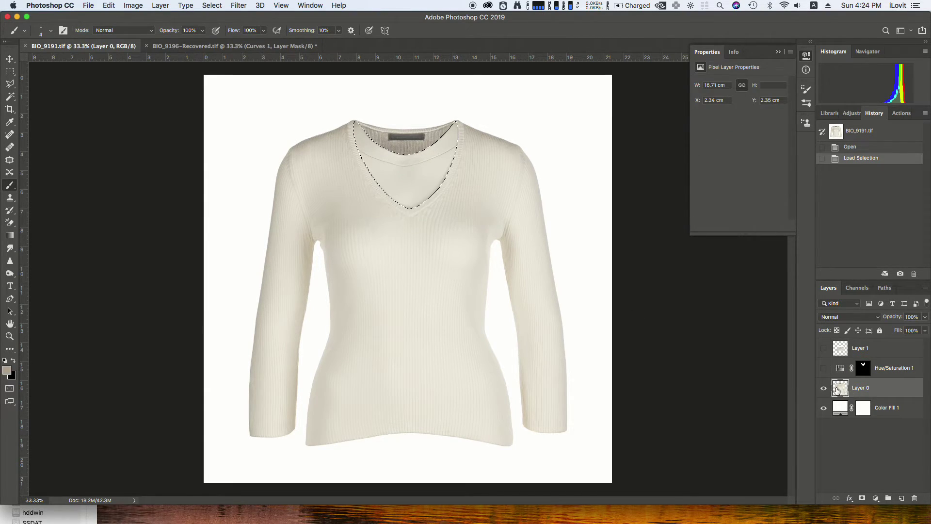
pyautogui.click(8, 72)
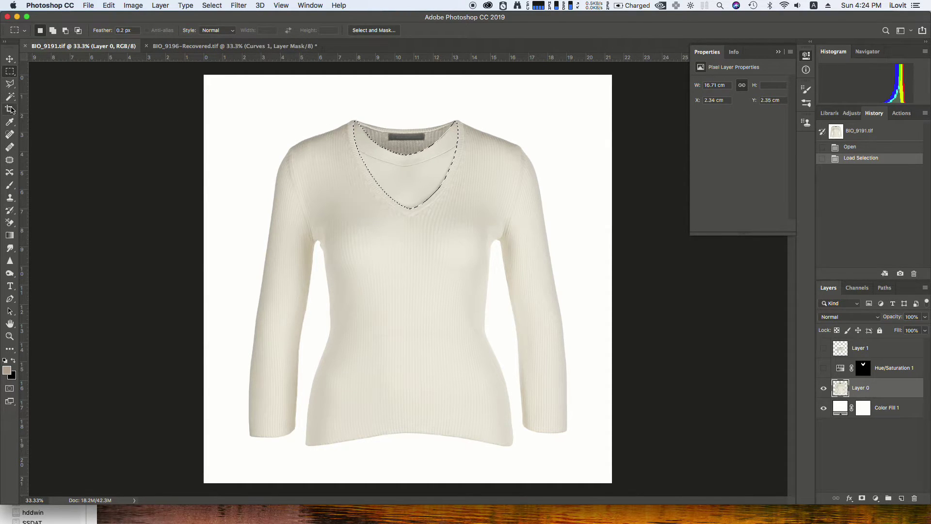
pyautogui.click(375, 32)
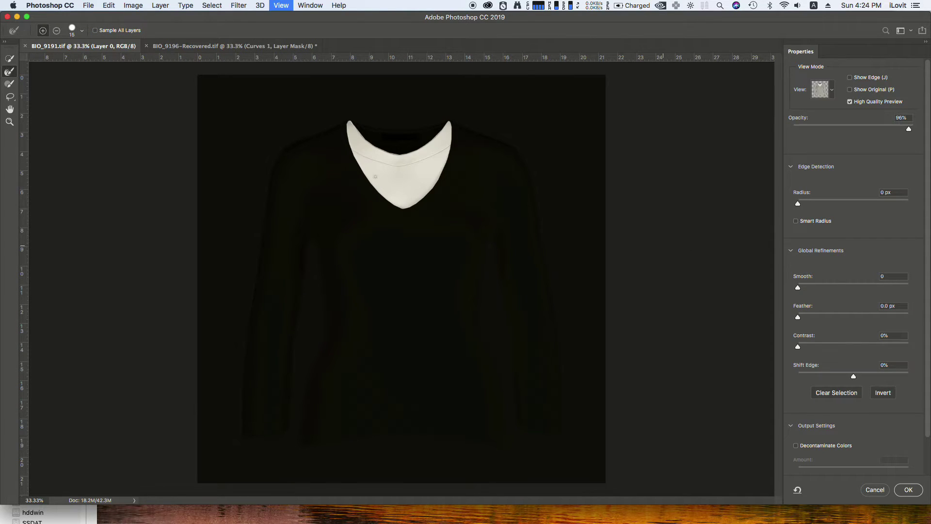
# Raise the smoothing and contrast of the neckline selection edge and apply the refinement.
pyautogui.scroll(3, 402, 193)
pyautogui.scroll(3, 402, 193)
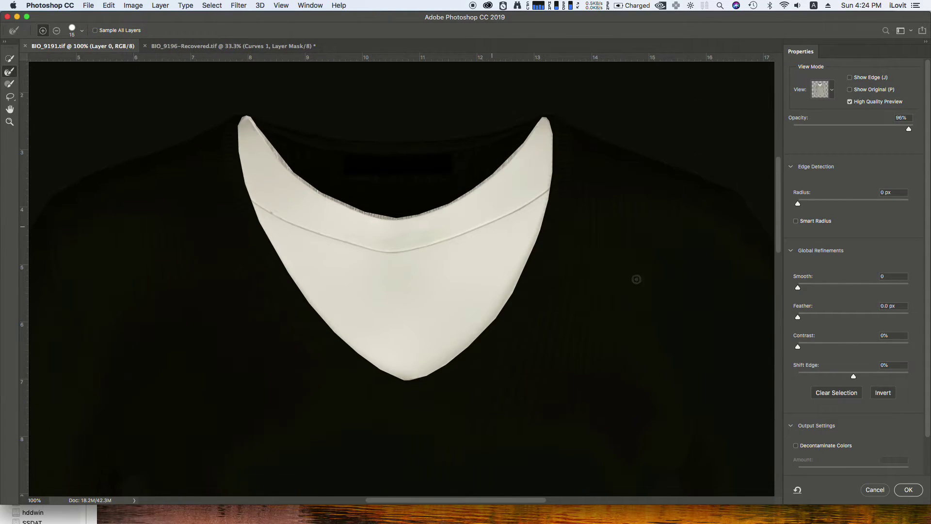
pyautogui.click(827, 287)
pyautogui.click(815, 346)
pyautogui.click(834, 291)
pyautogui.click(907, 491)
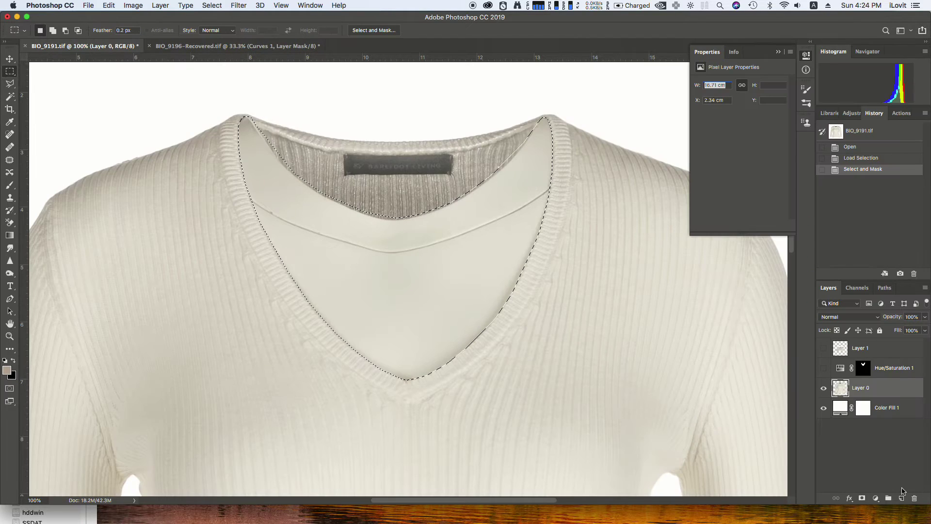
# Refine the neckline selection again with the On Black view at 98% opacity and an edge-detection radius of 1 px.
pyautogui.click(374, 30)
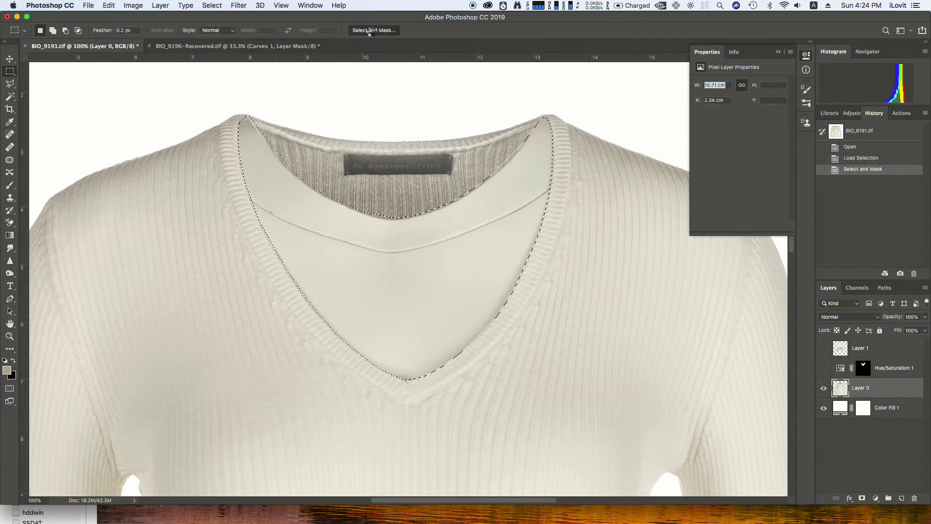
pyautogui.click(829, 91)
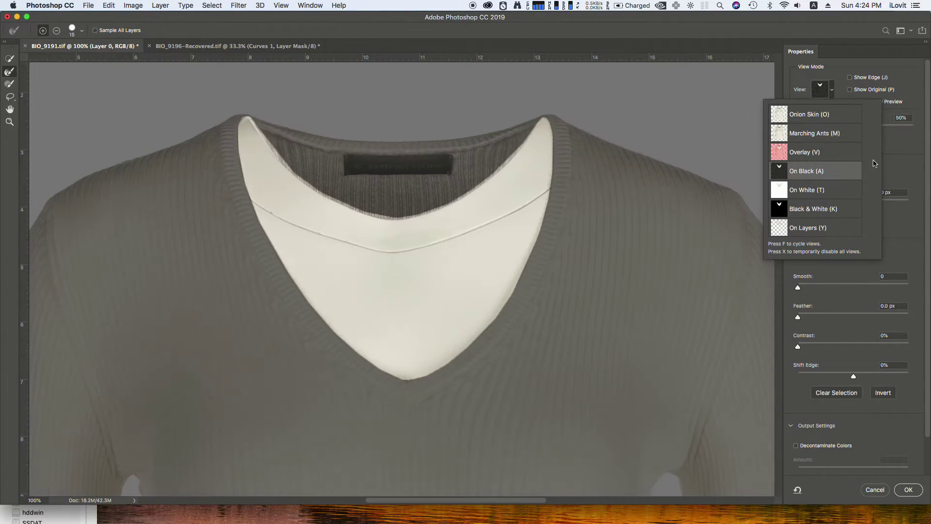
pyautogui.click(875, 163)
pyautogui.moveTo(900, 129); pyautogui.dragTo(911, 129)
pyautogui.click(808, 205)
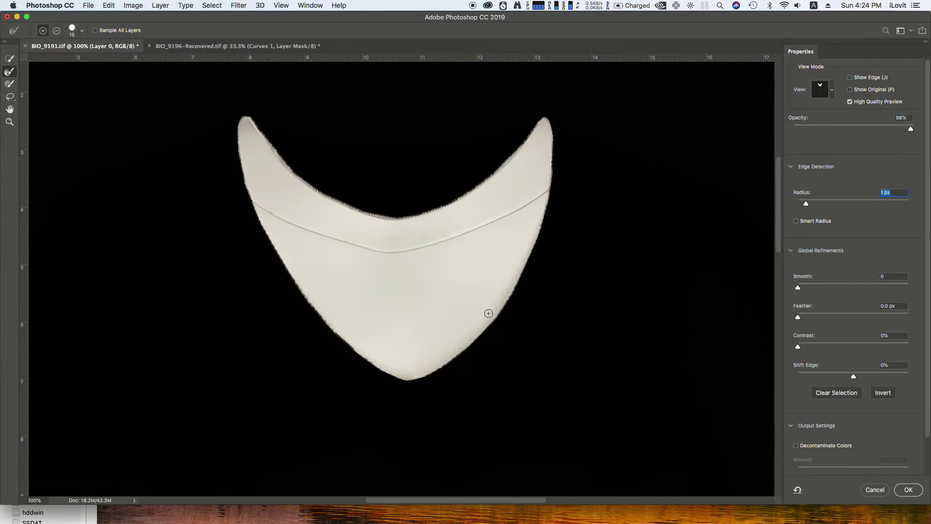
pyautogui.click(908, 490)
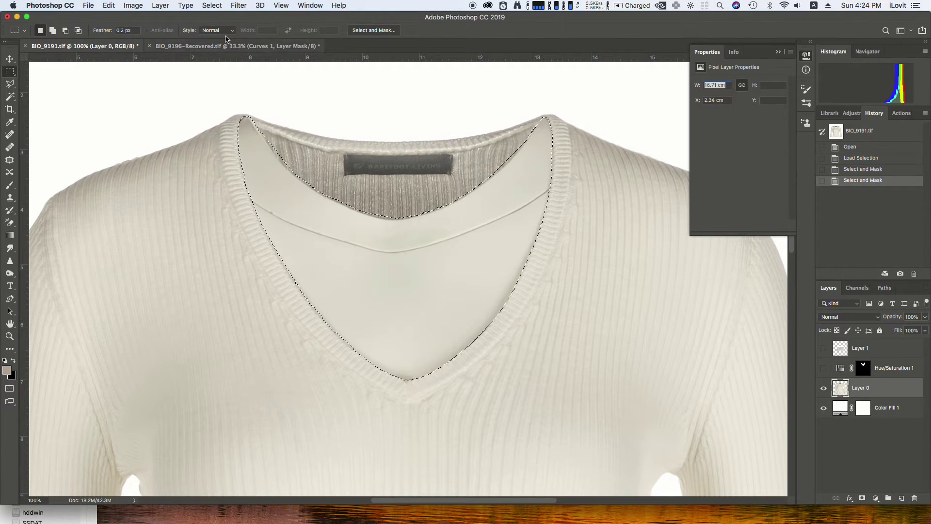
# Add a layer mask to Layer 0 from the selection and invert it to hide the mannequin inside the neckline.
pyautogui.click(160, 5)
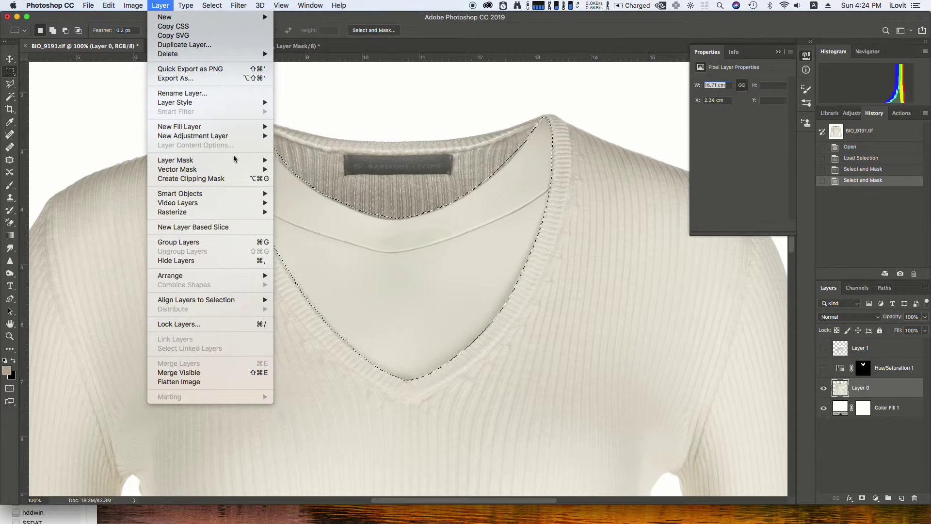
pyautogui.moveTo(234, 161)
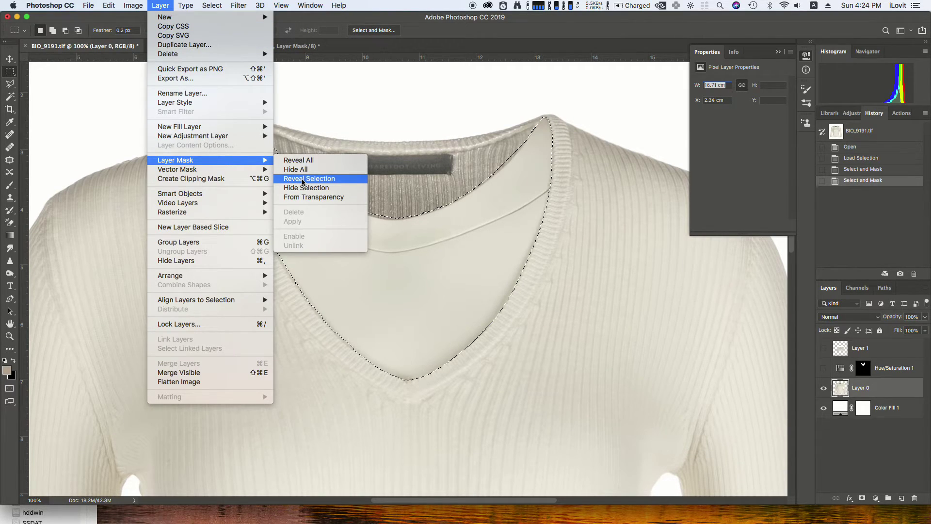
pyautogui.click(301, 180)
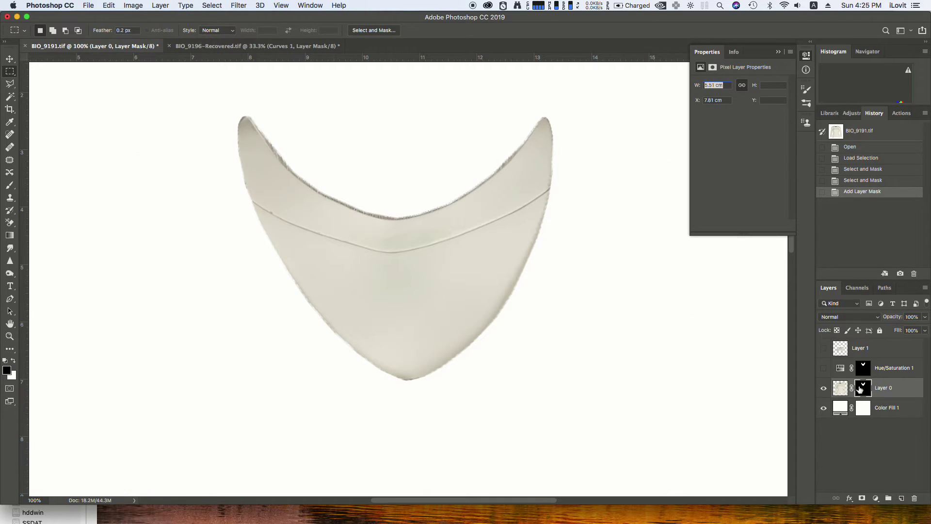
pyautogui.click(862, 390)
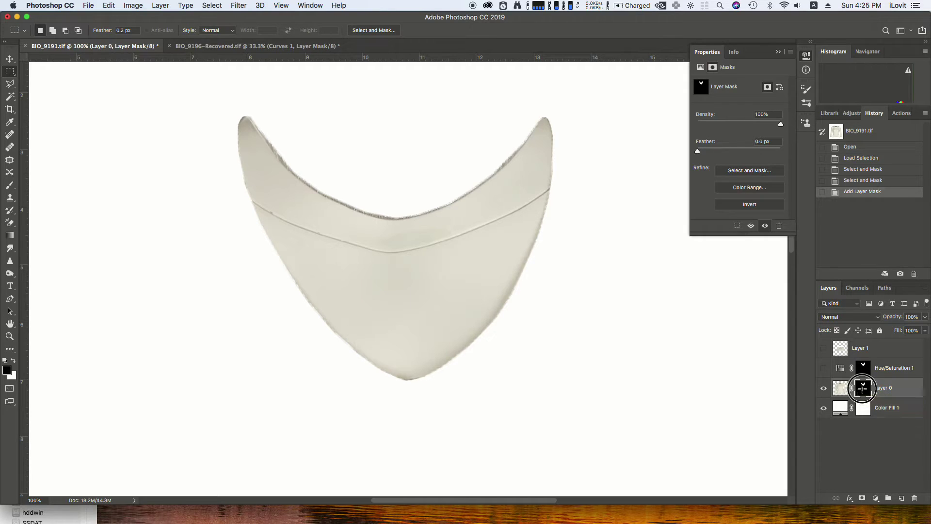
pyautogui.press('super+i')
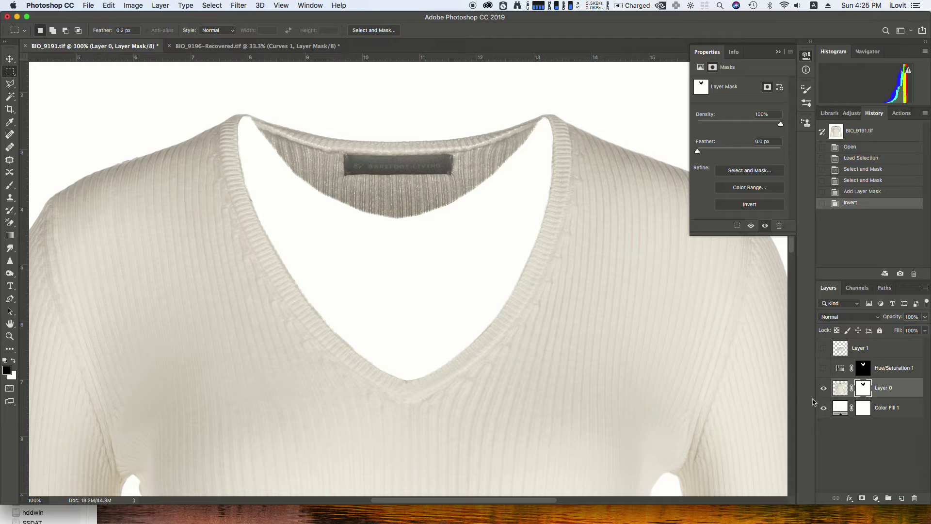
# Smooth Layer 0's mask along the left ribbing of the V-neck with the Smudge tool, using brush sizes from 15 to 25.
pyautogui.click(10, 184)
pyautogui.click(10, 248)
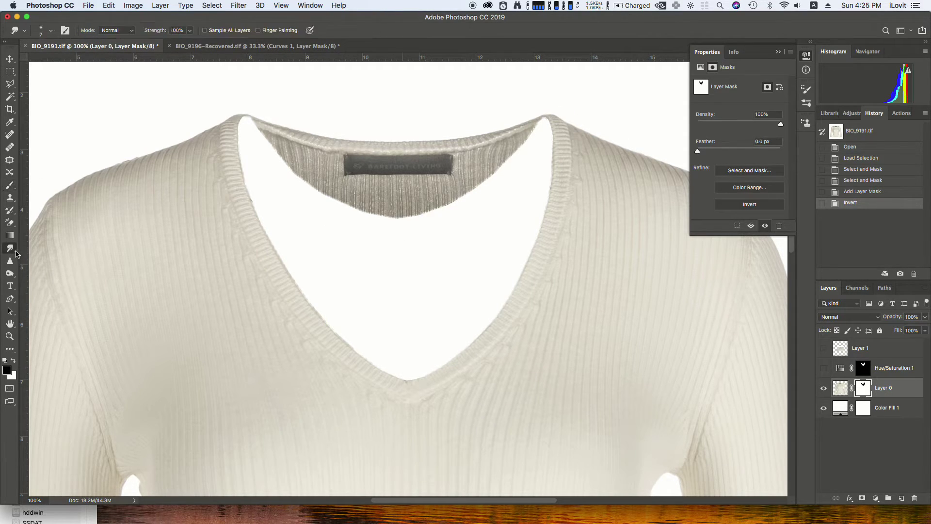
pyautogui.press('super+plus')
pyautogui.press(']')
pyautogui.press(']')
pyautogui.press(']')
pyautogui.press(']')
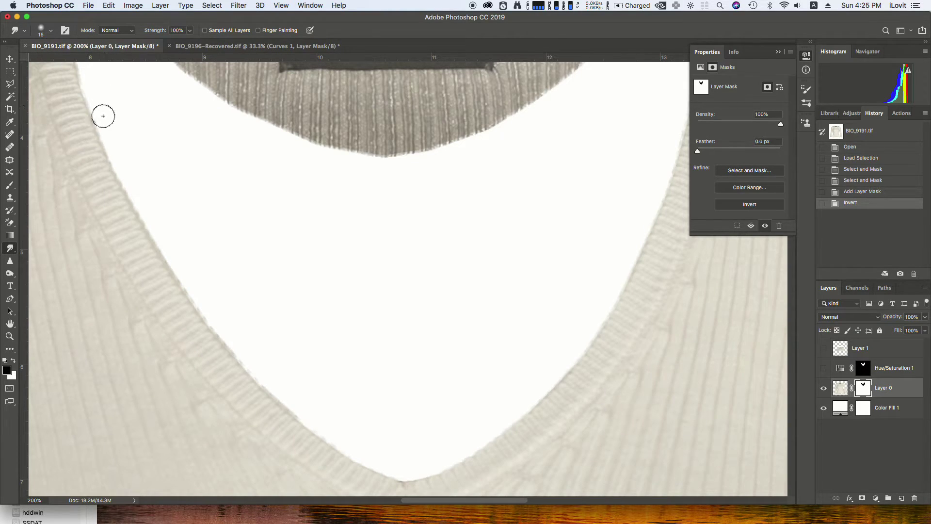
pyautogui.moveTo(98, 120); pyautogui.dragTo(99, 122)
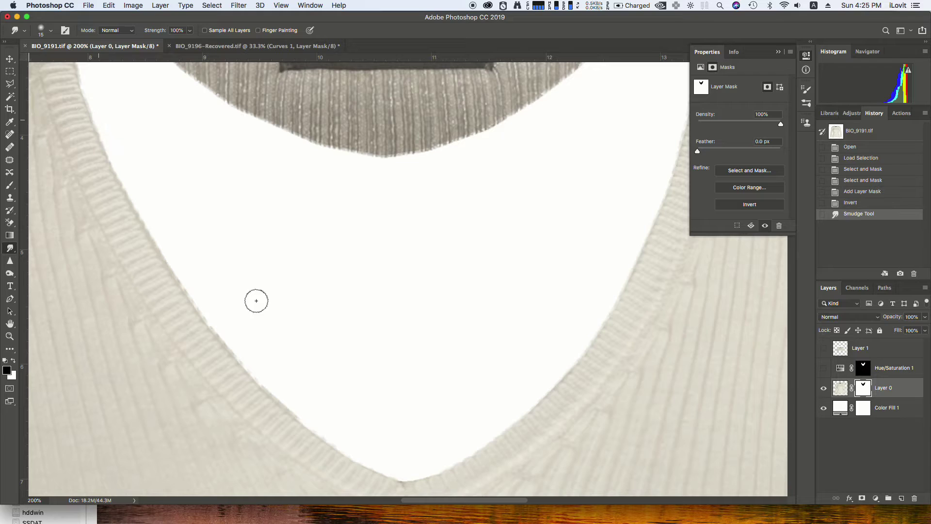
pyautogui.moveTo(281, 382); pyautogui.dragTo(278, 382)
pyautogui.moveTo(296, 401)
pyautogui.mouseDown()
pyautogui.moveTo(281, 389)
pyautogui.moveTo(301, 395)
pyautogui.mouseUp()
pyautogui.moveTo(271, 353); pyautogui.dragTo(224, 328)
pyautogui.press('[')
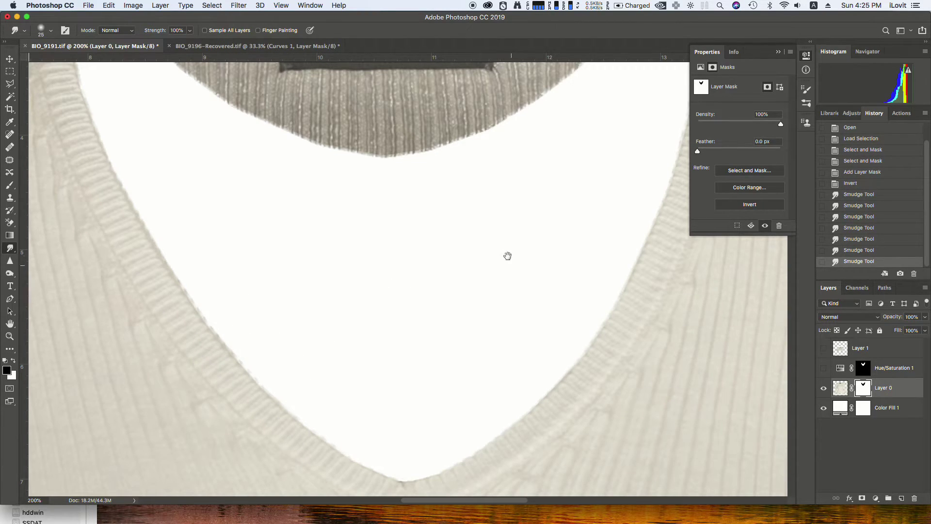
# Smudge the mask edge along the lower right ribbing of the V-neck with brush sizes of 30 to 40.
pyautogui.scroll(5, 509, 254)
pyautogui.hscroll(3, 510, 253)
pyautogui.scroll(-5, 427, 308)
pyautogui.press(']')
pyautogui.press(']')
pyautogui.moveTo(455, 372)
pyautogui.mouseDown()
pyautogui.moveTo(437, 395)
pyautogui.moveTo(456, 371)
pyautogui.moveTo(439, 393)
pyautogui.moveTo(471, 373)
pyautogui.moveTo(461, 373)
pyautogui.moveTo(512, 310)
pyautogui.mouseUp()
pyautogui.press('[')
pyautogui.moveTo(484, 361); pyautogui.dragTo(511, 263)
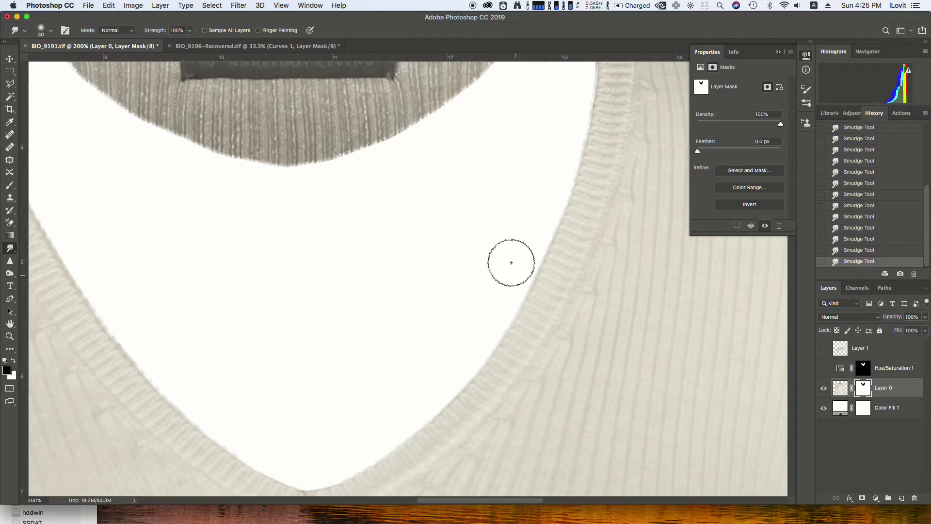
pyautogui.press(']')
pyautogui.click(530, 245)
pyautogui.moveTo(531, 245); pyautogui.dragTo(524, 266)
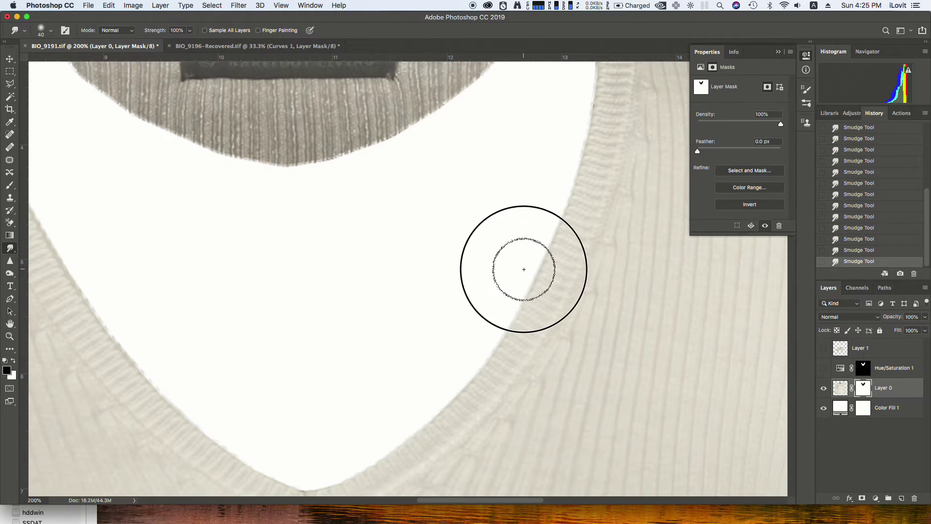
# Smudge the mask edge along the upper right ribbing near the shoulder with a brush of about 40.
pyautogui.scroll(5, 500, 233)
pyautogui.hscroll(2, 499, 233)
pyautogui.press(']')
pyautogui.click(532, 203)
pyautogui.press('[')
pyautogui.click(533, 198)
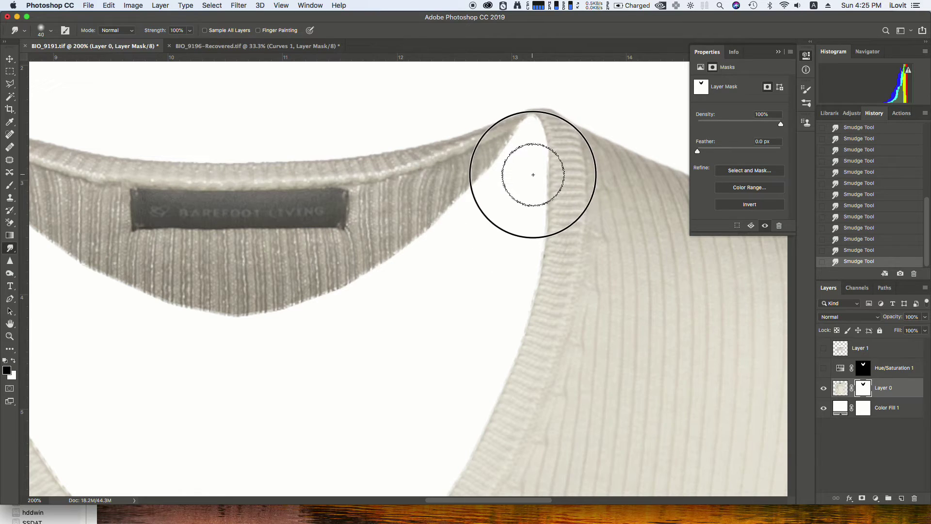
pyautogui.click(528, 208)
# Even out the mask edge along the left ribbing up to the shoulder with a size 70 Smudge brush.
pyautogui.moveTo(238, 294); pyautogui.dragTo(479, 223)
pyautogui.press(']')
pyautogui.press(']')
pyautogui.press(']')
pyautogui.press(']')
pyautogui.click(272, 319)
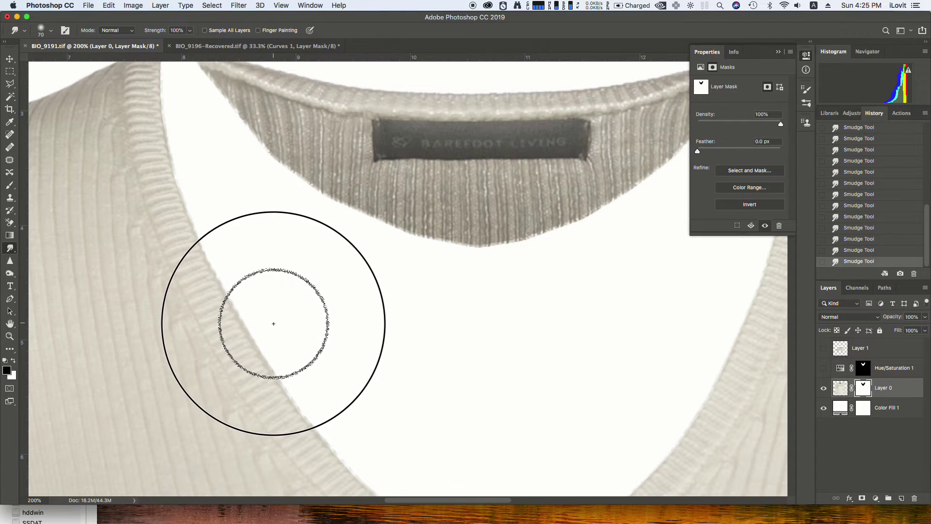
pyautogui.moveTo(303, 352); pyautogui.dragTo(332, 405)
pyautogui.press('[')
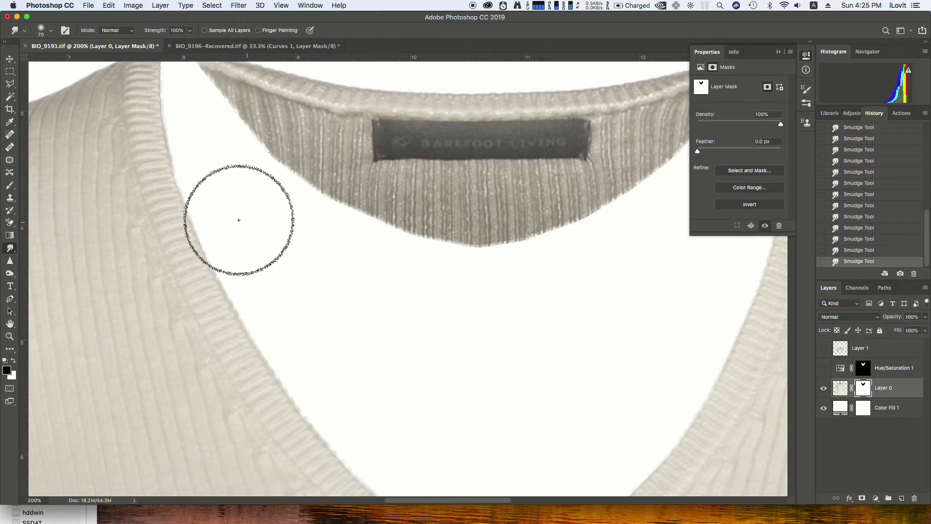
pyautogui.moveTo(189, 144); pyautogui.dragTo(183, 129)
pyautogui.press('[')
pyautogui.press('[')
pyautogui.press('super+minus')
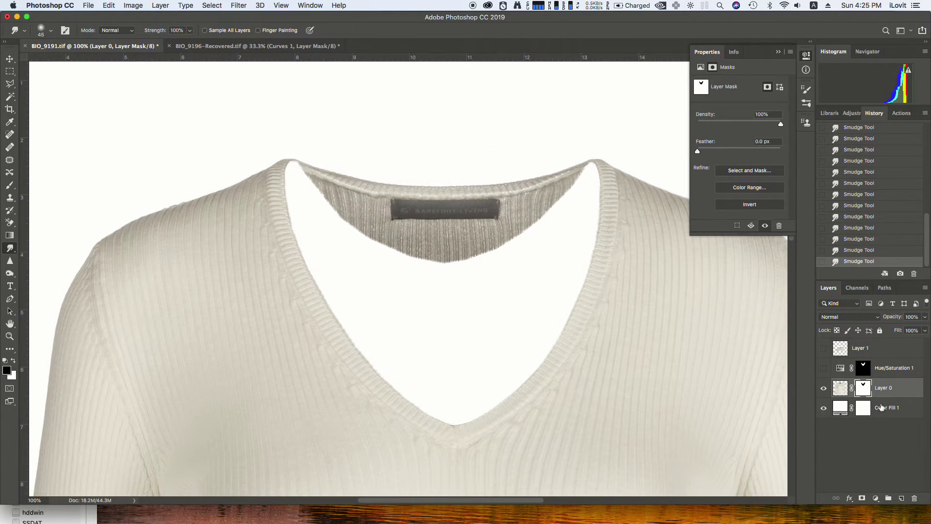
# Move Layer 1 between Layer 0 and Color Fill 1, show it and hide Layer 0.
pyautogui.moveTo(846, 350); pyautogui.dragTo(831, 408)
pyautogui.click(823, 388)
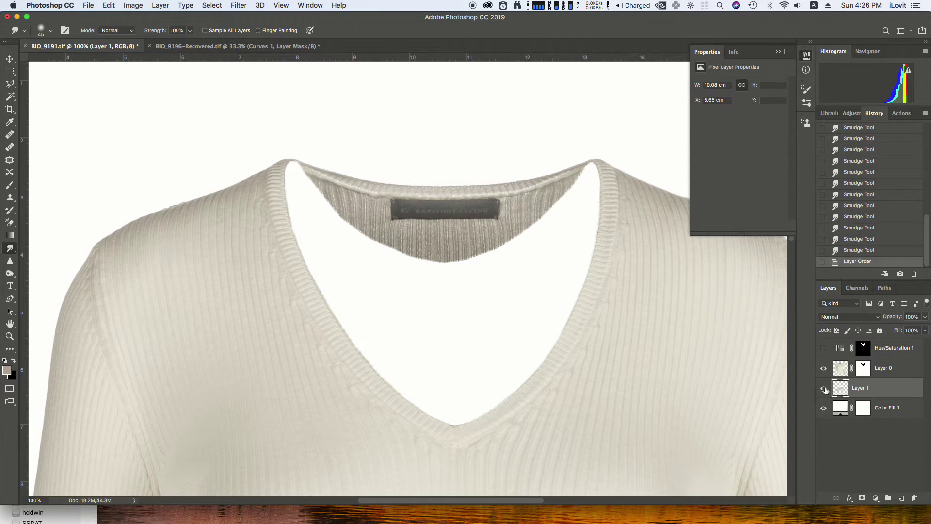
pyautogui.press('v')
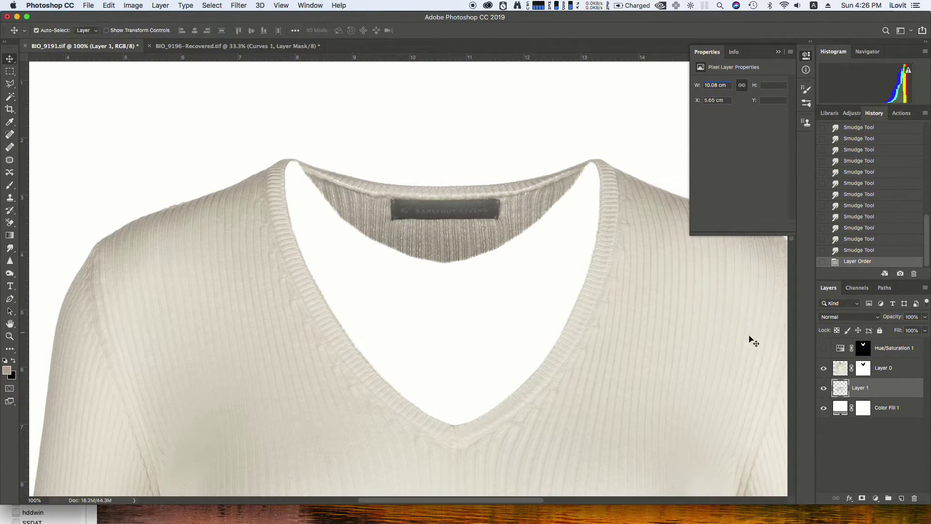
pyautogui.click(824, 368)
pyautogui.press('super+minus')
pyautogui.press('super+minus')
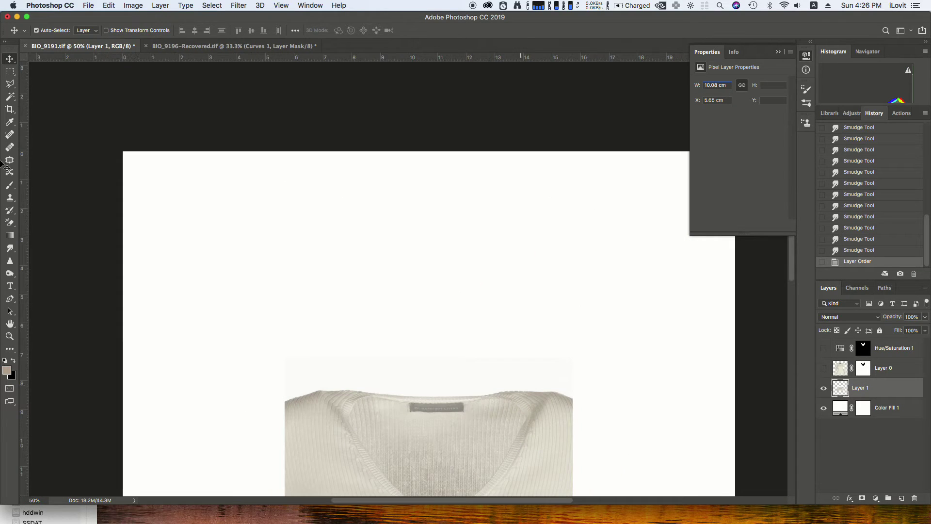
# Show Layer 0 and move Layer 1 up so the inner back sits behind the sweater's V-neck.
pyautogui.click(825, 370)
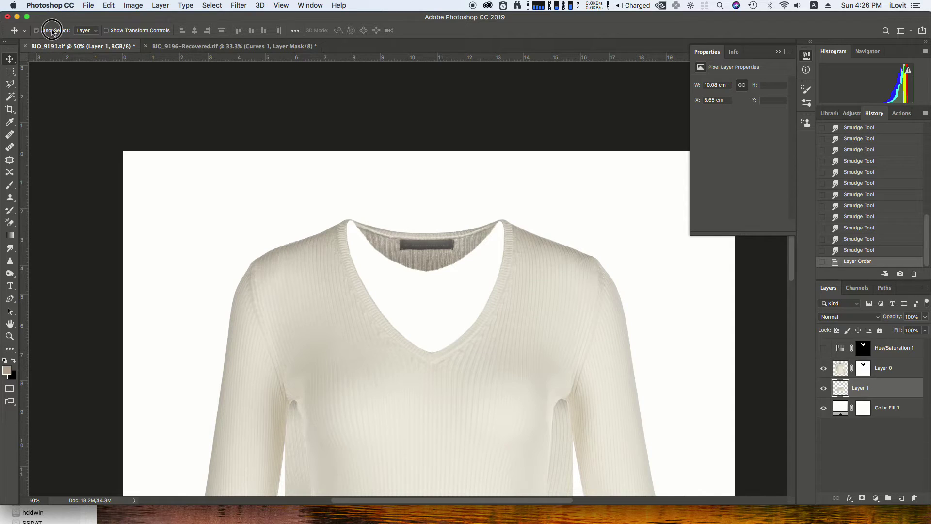
pyautogui.moveTo(418, 428); pyautogui.dragTo(496, 289)
pyautogui.press('super+equal')
pyautogui.press('super+equal')
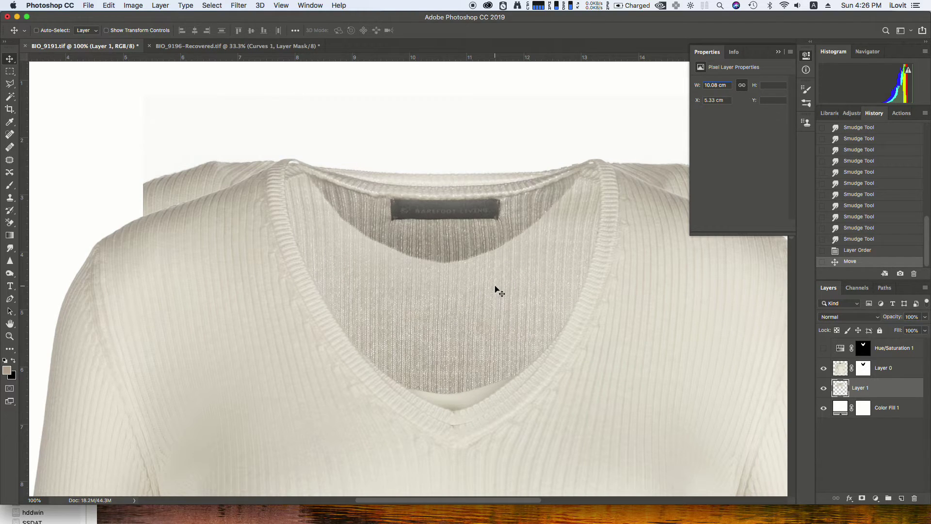
pyautogui.press('super+t')
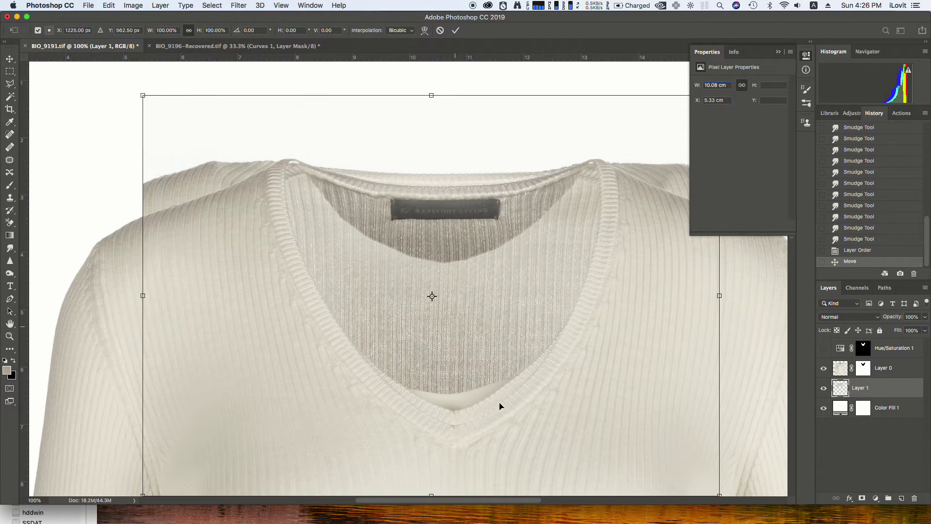
pyautogui.scroll(-3, 474, 406)
pyautogui.moveTo(432, 472); pyautogui.dragTo(441, 401)
pyautogui.scroll(-10, 427, 254)
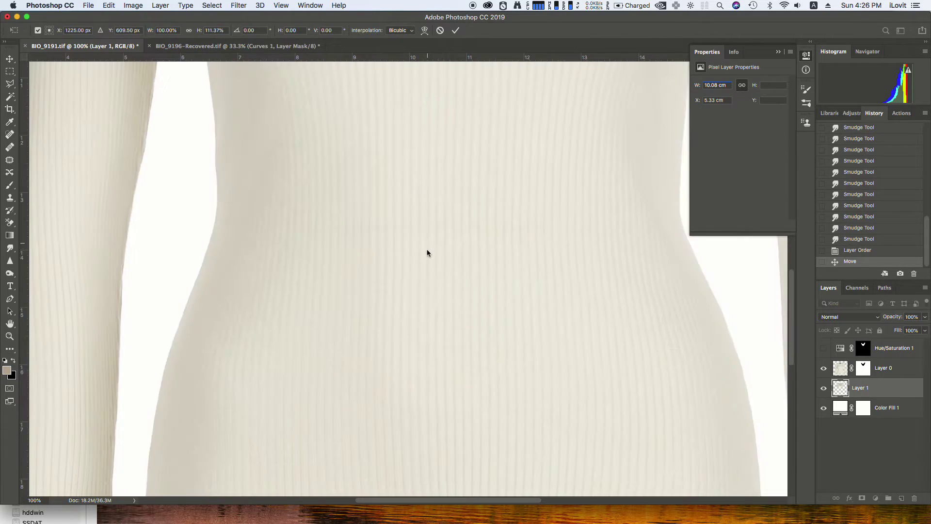
pyautogui.scroll(12, 428, 253)
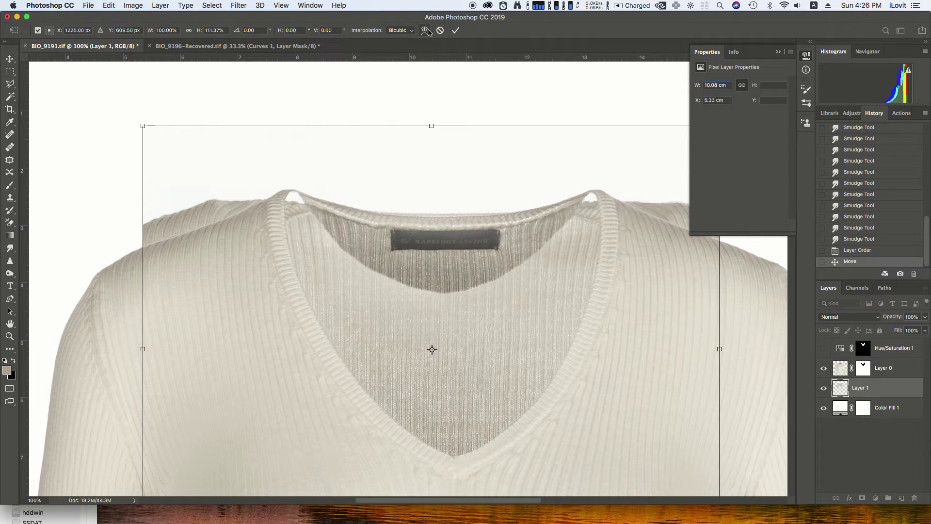
pyautogui.press('super+equal')
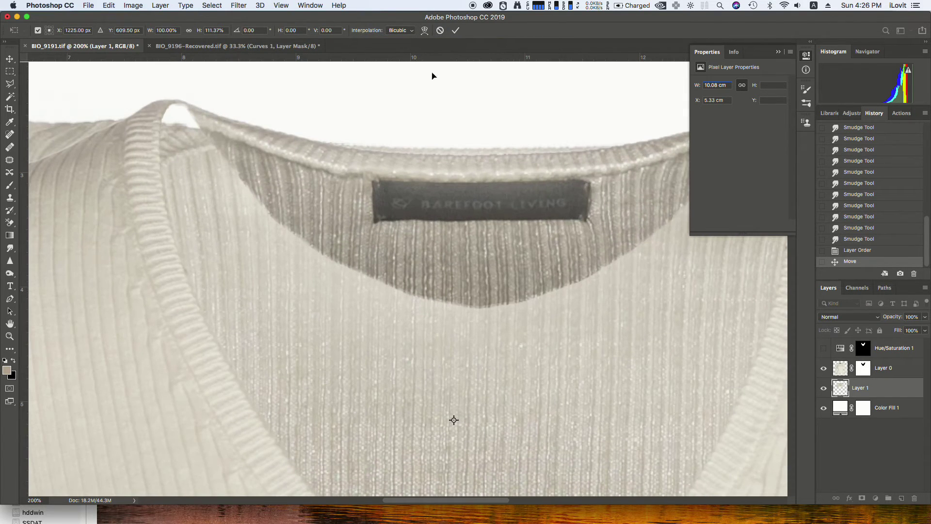
pyautogui.click(462, 336)
pyautogui.click(426, 31)
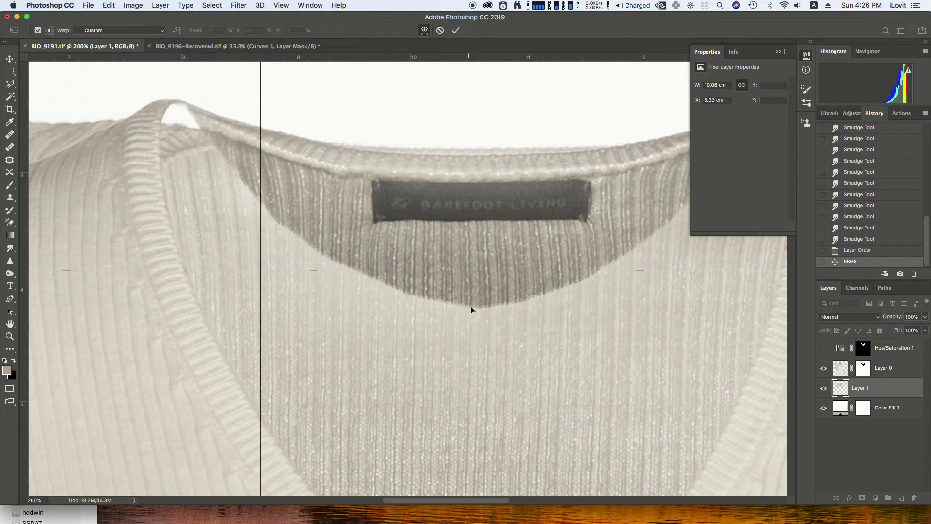
pyautogui.moveTo(250, 244); pyautogui.dragTo(248, 243)
pyautogui.moveTo(199, 190); pyautogui.dragTo(179, 138)
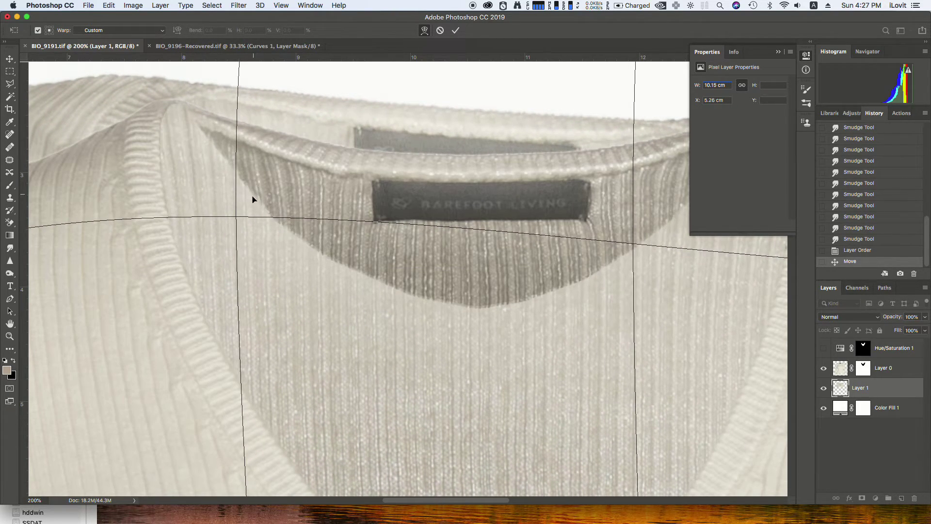
pyautogui.moveTo(246, 202); pyautogui.dragTo(235, 198)
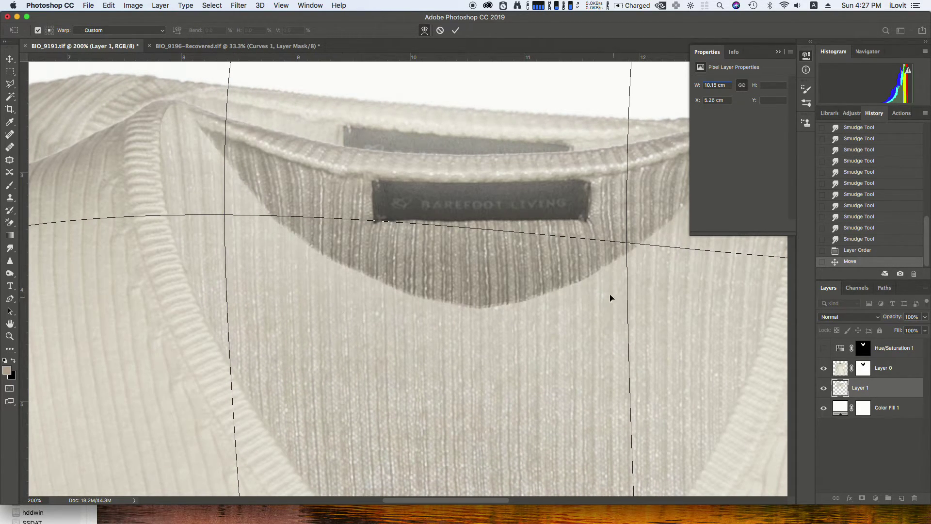
pyautogui.moveTo(183, 152); pyautogui.dragTo(161, 173)
pyautogui.moveTo(609, 220); pyautogui.dragTo(364, 256)
pyautogui.moveTo(541, 210); pyautogui.dragTo(558, 177)
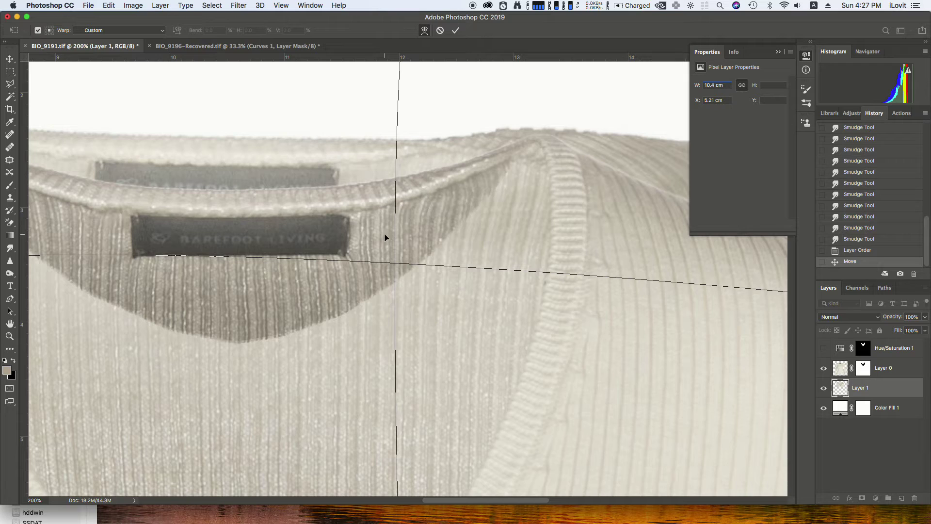
pyautogui.press('Escape')
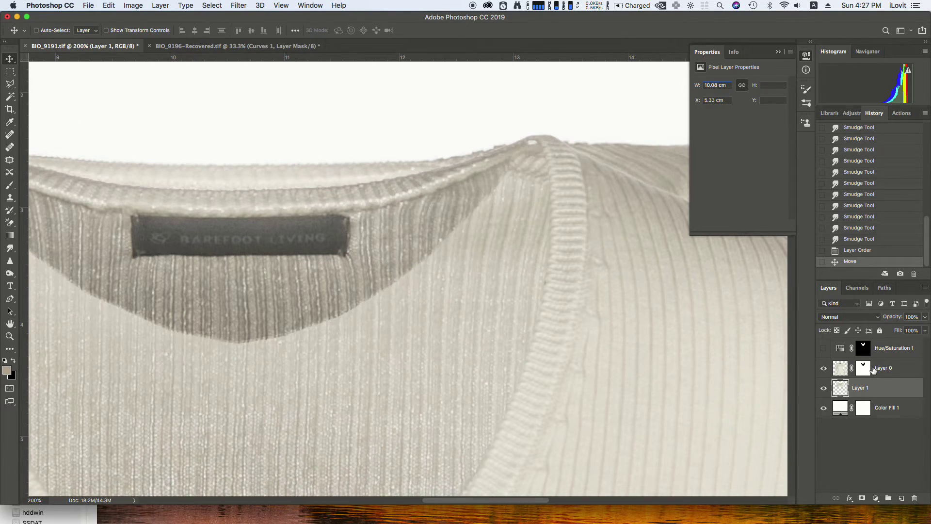
# Hide Layer 1, target Layer 0's mask and outline the inner back below the neckband and around the label with the Polygonal Lasso.
pyautogui.click(824, 387)
pyautogui.click(863, 370)
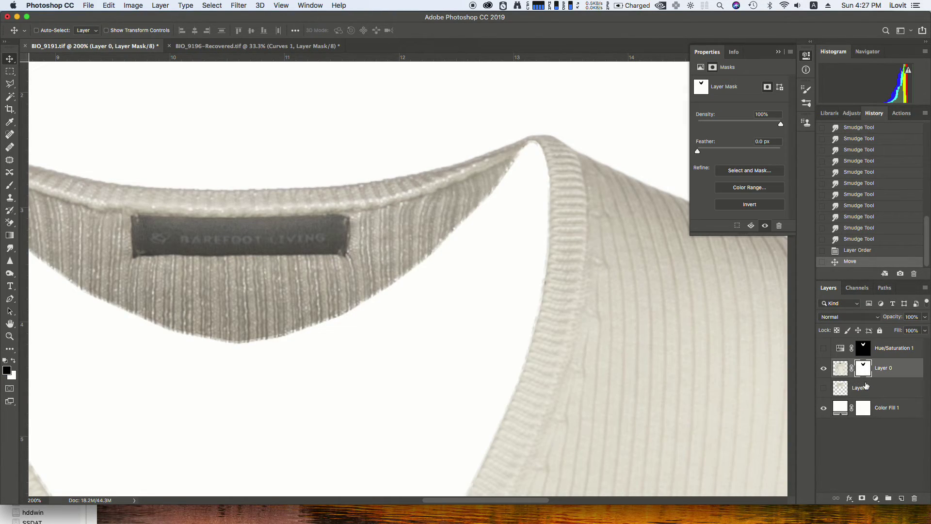
pyautogui.click(10, 85)
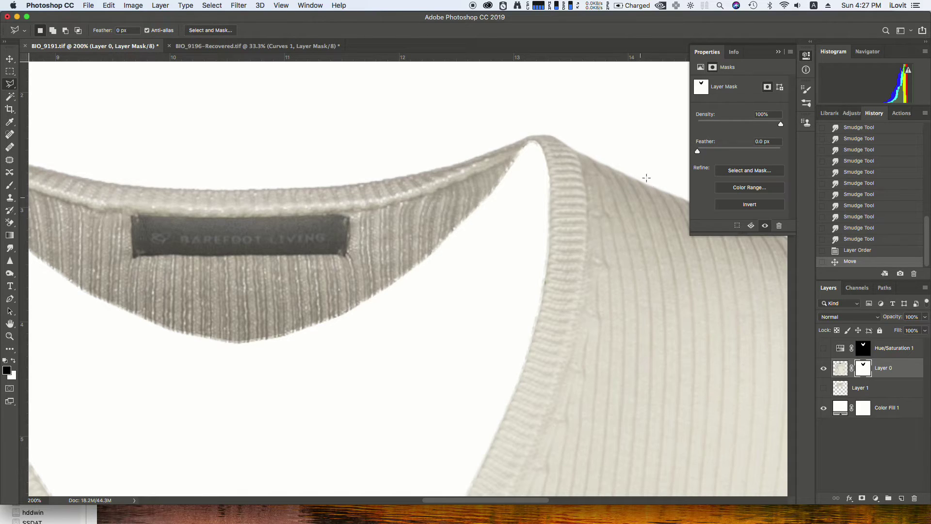
pyautogui.click(514, 156)
pyautogui.click(344, 257)
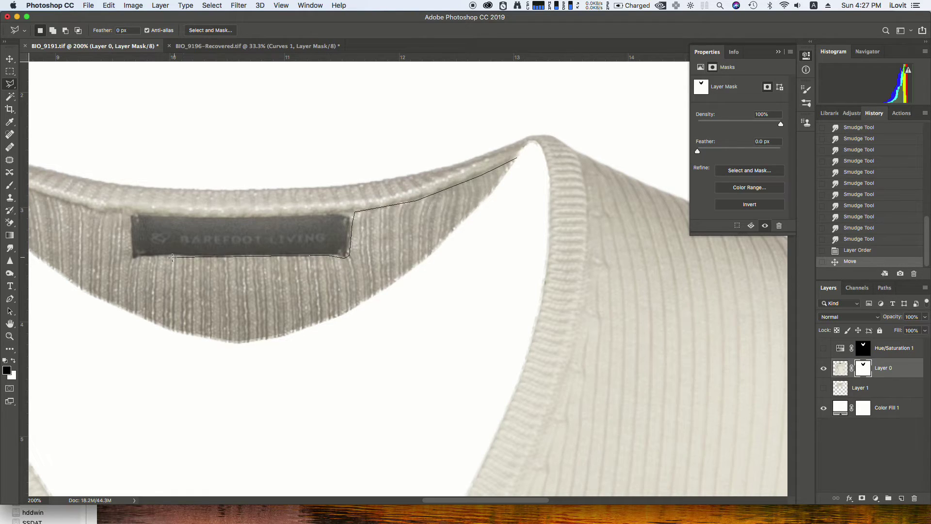
pyautogui.click(128, 261)
pyautogui.click(129, 215)
pyautogui.hscroll(-5, 124, 218)
pyautogui.scroll(1, 125, 218)
pyautogui.click(311, 245)
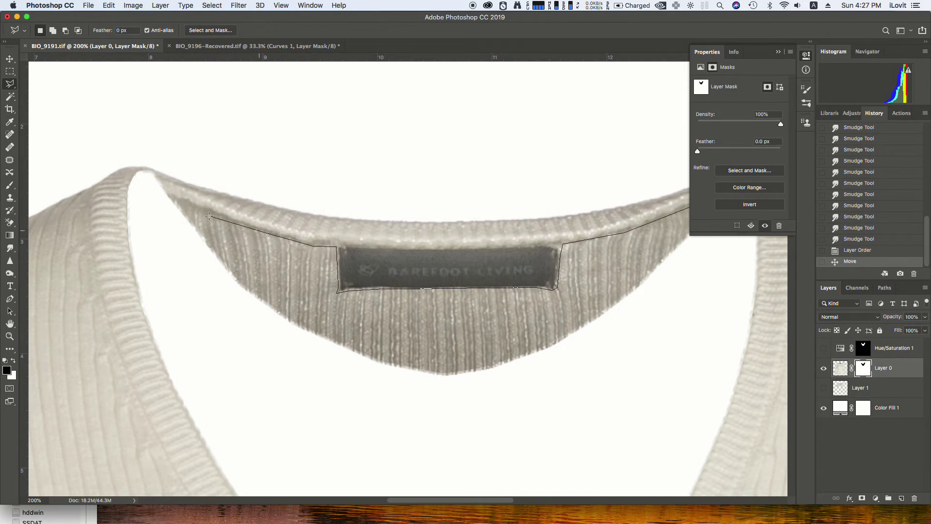
pyautogui.click(183, 322)
pyautogui.click(391, 444)
pyautogui.click(643, 397)
pyautogui.hscroll(5, 630, 369)
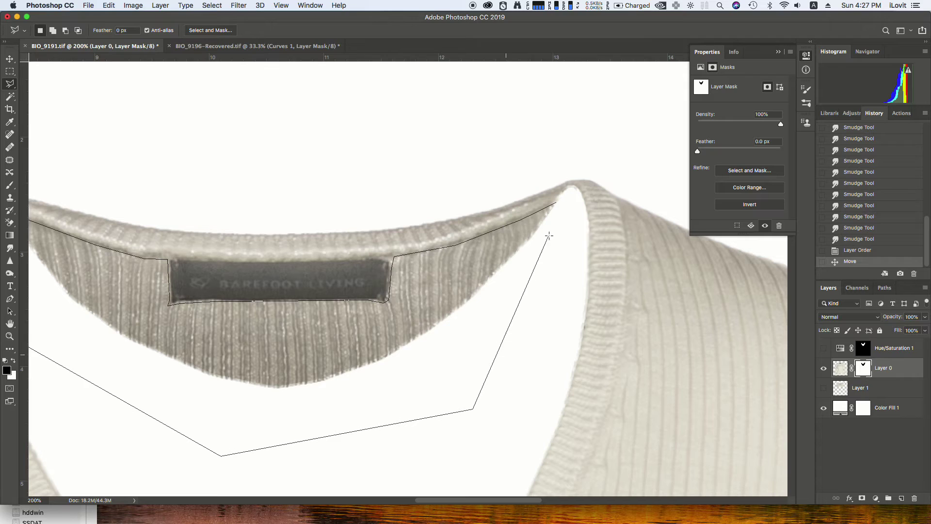
pyautogui.doubleClick(570, 206)
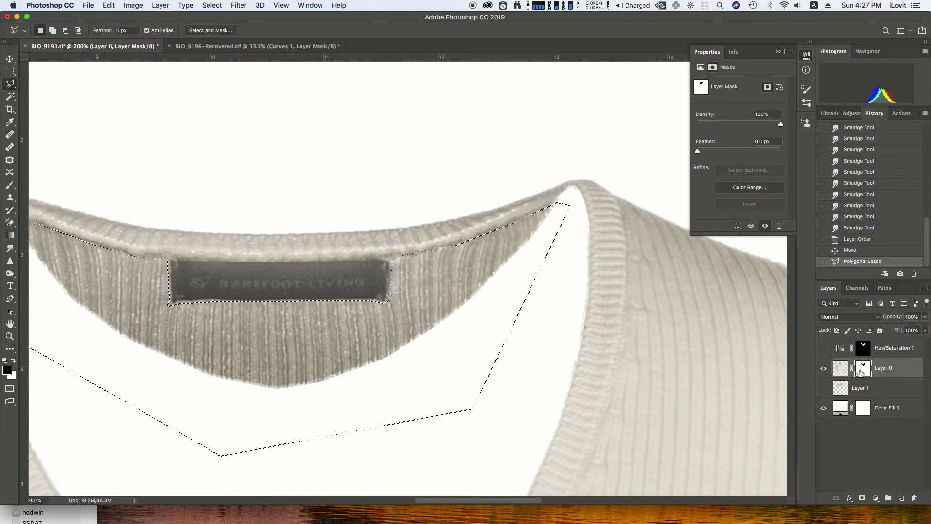
# Add a hidden Hue/Saturation adjustment layer masked to the inner-back selection and reload its mask as a selection.
pyautogui.click(211, 33)
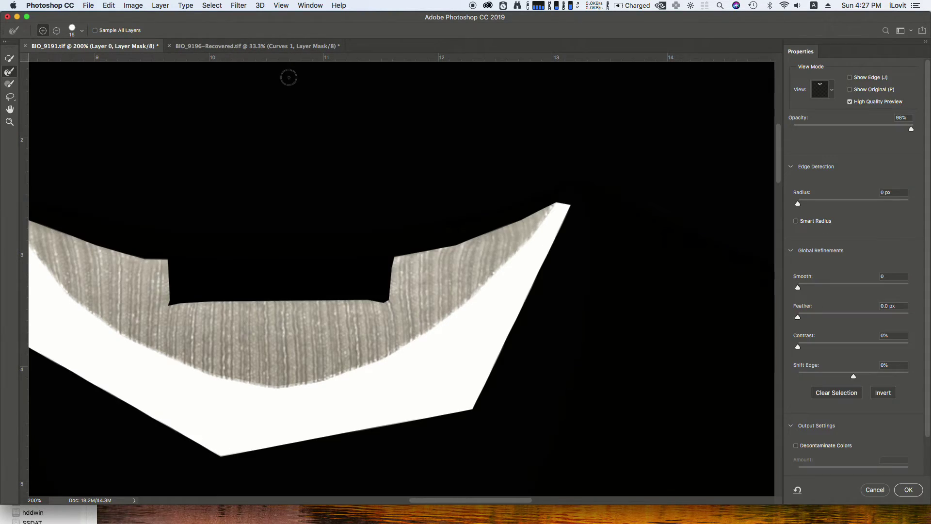
pyautogui.click(872, 488)
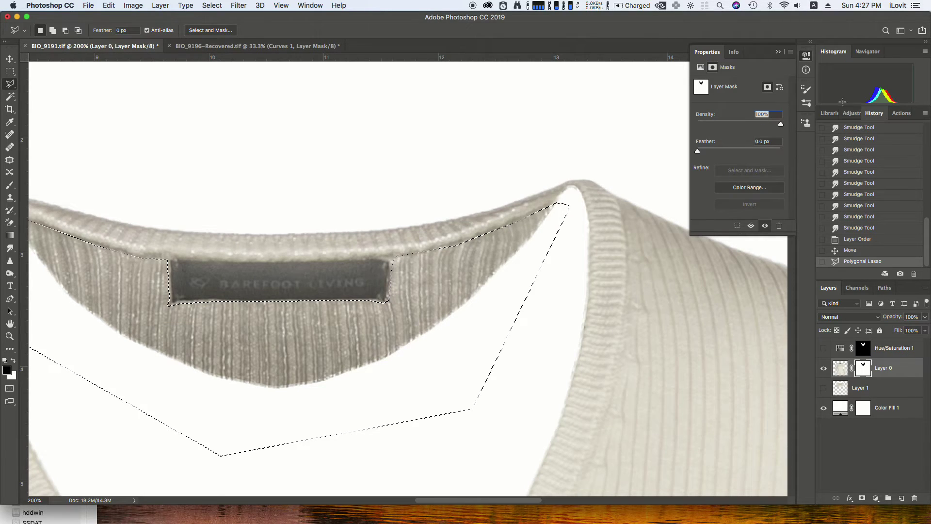
pyautogui.click(837, 148)
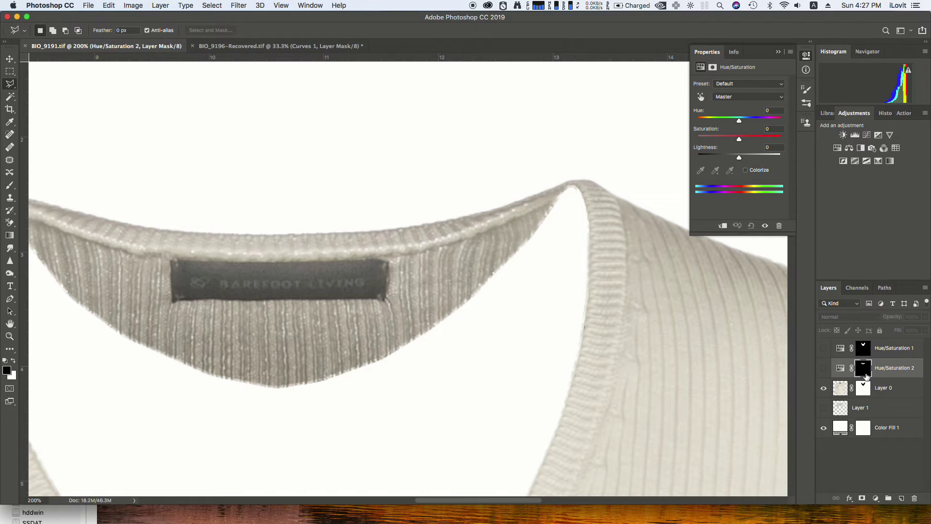
pyautogui.keyDown('super'); pyautogui.click(862, 373); pyautogui.keyUp('super')
# On Layer 0, refine the inner-back selection in Select and Mask with a 2 px radius and 0.7 px feather.
pyautogui.click(858, 385)
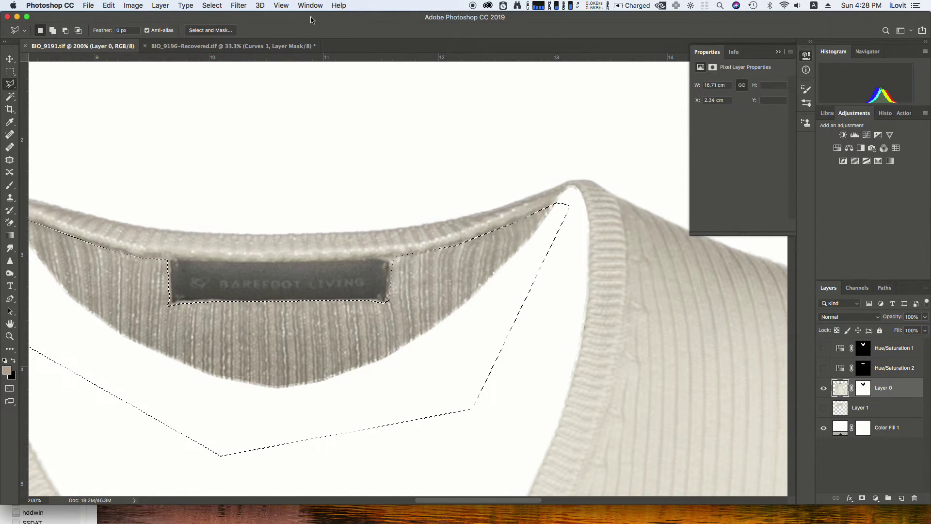
pyautogui.click(211, 30)
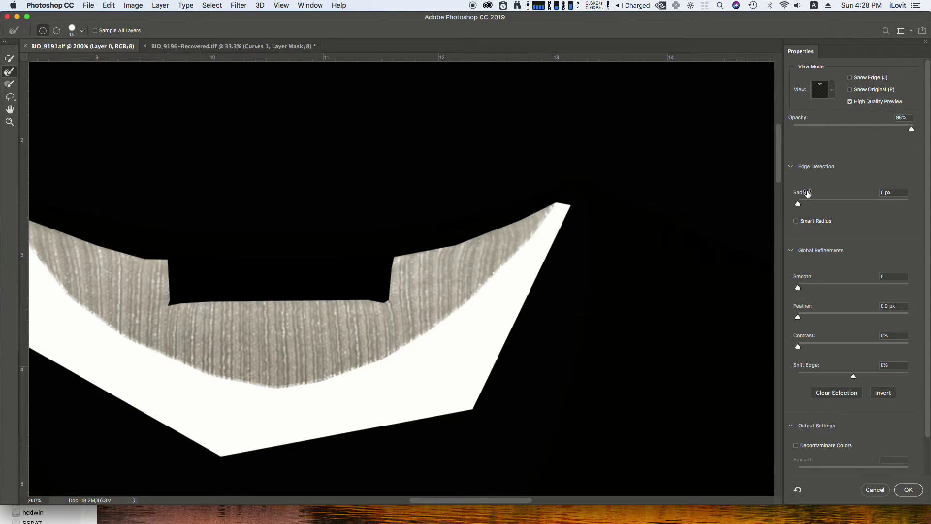
pyautogui.click(812, 202)
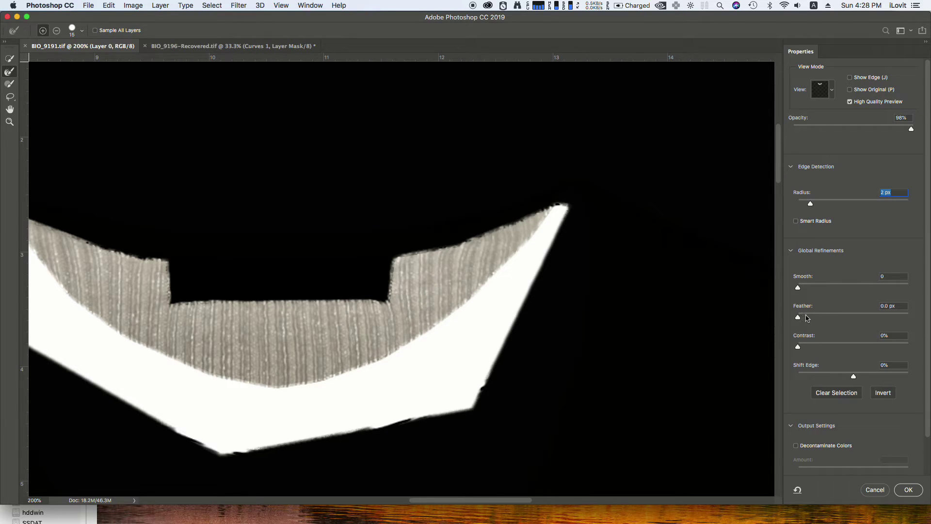
pyautogui.moveTo(805, 318); pyautogui.dragTo(803, 319)
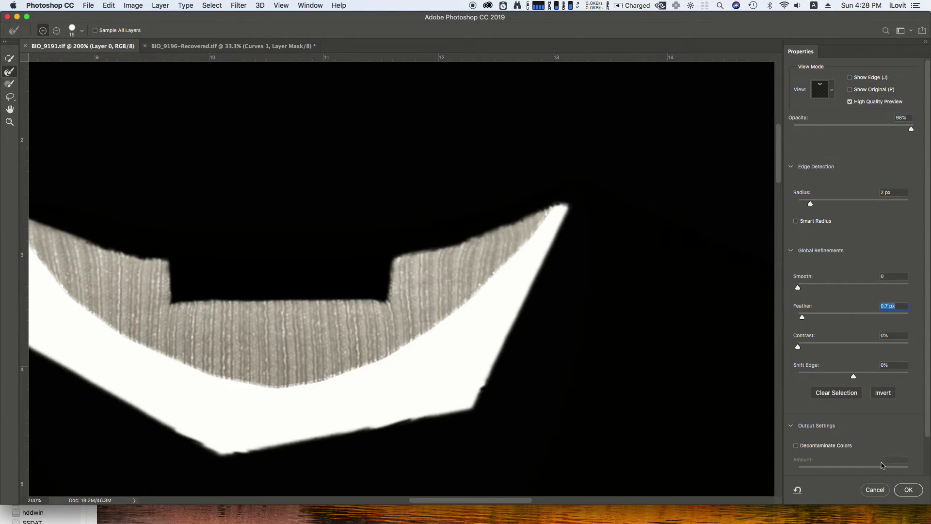
pyautogui.click(909, 490)
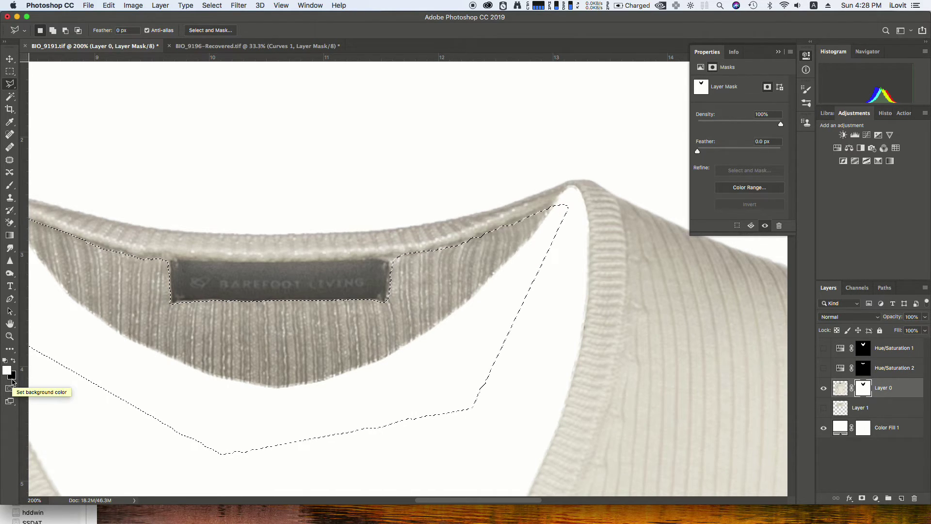
# Fill the selected inner back with black on Layer 0's mask, keeping neckband and label, and deselect.
pyautogui.press('BackSpace')
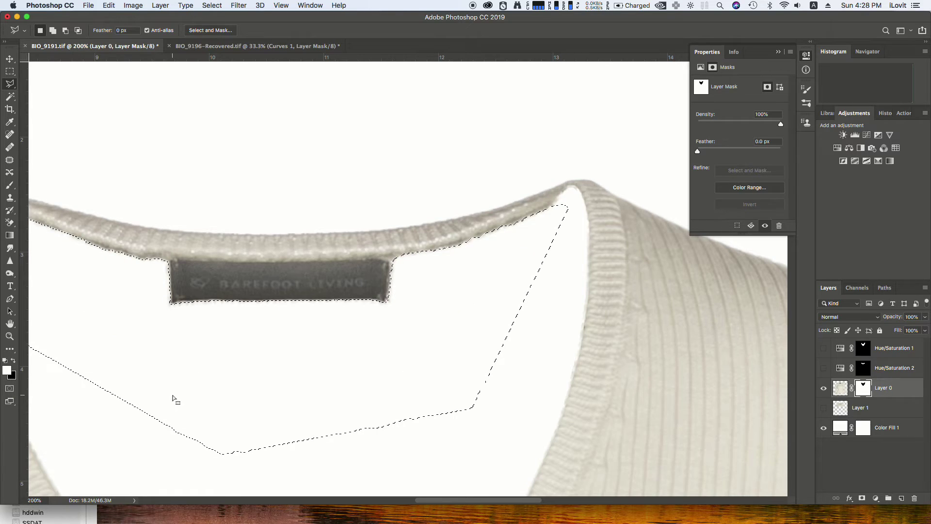
pyautogui.press('super+d')
pyautogui.press('super+minus')
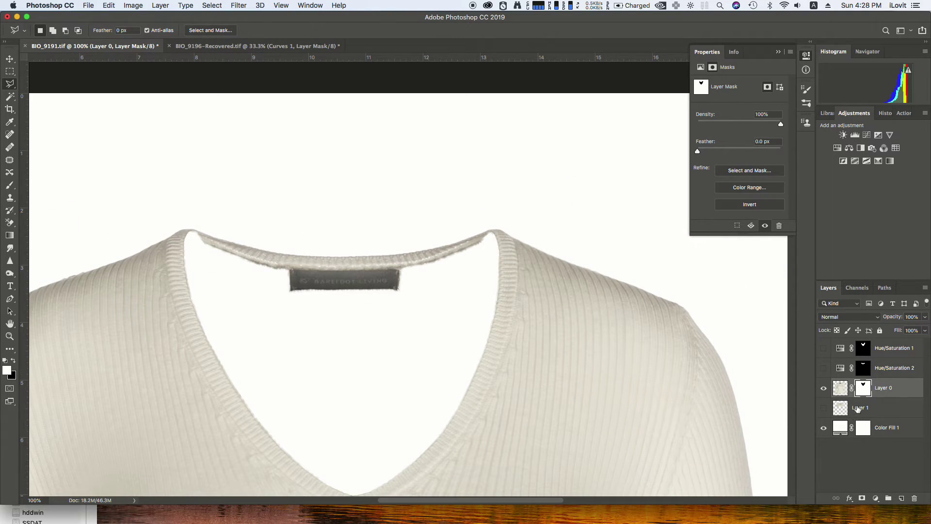
# Create a new empty layer directly beneath Layer 0 for repairing the back neckband.
pyautogui.keyDown('super'); pyautogui.click(902, 499); pyautogui.keyUp('super')
pyautogui.press('super+plus')
pyautogui.press('super+plus')
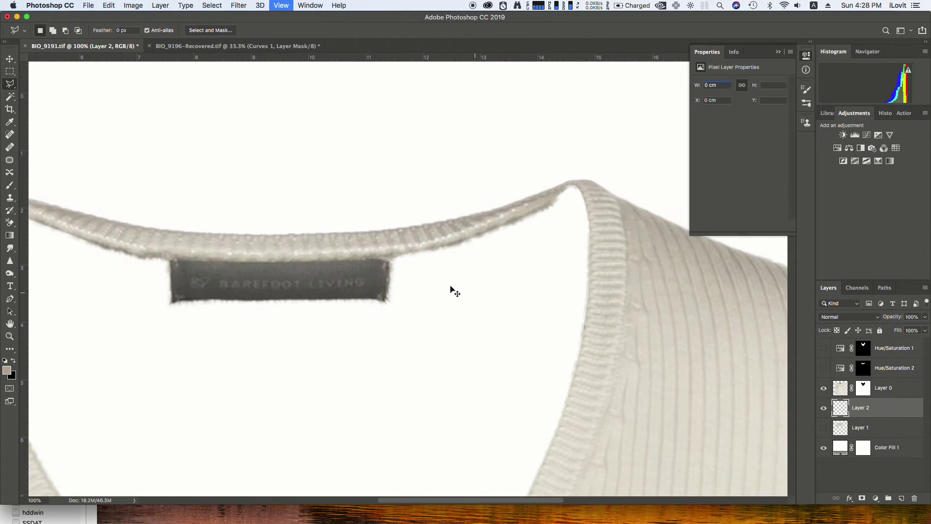
pyautogui.hscroll(-10, 729, 258)
pyautogui.hscroll(-5, 272, 190)
pyautogui.scroll(4, 272, 190)
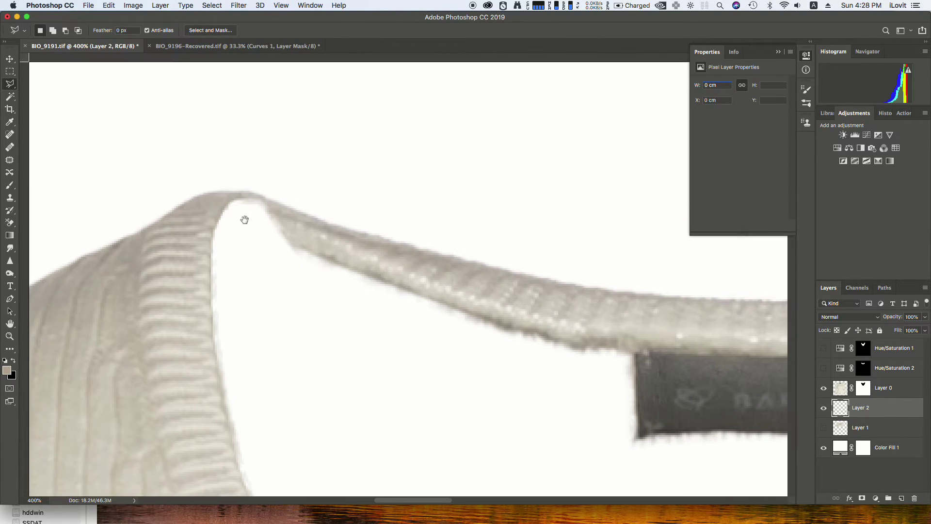
# Hide Color Fill 1 and extend the left end of the back neckband to the shoulder with the Clone Stamp sampling All Layers.
pyautogui.click(9, 198)
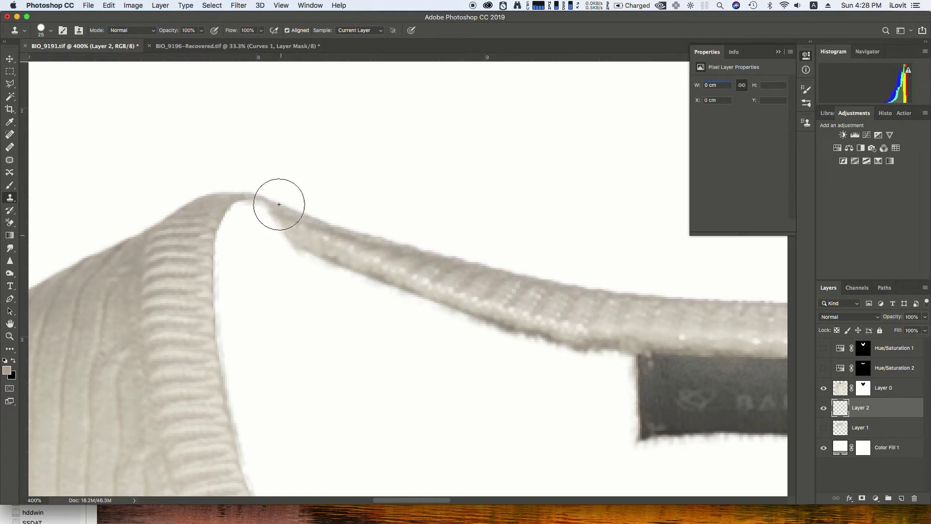
pyautogui.click(824, 448)
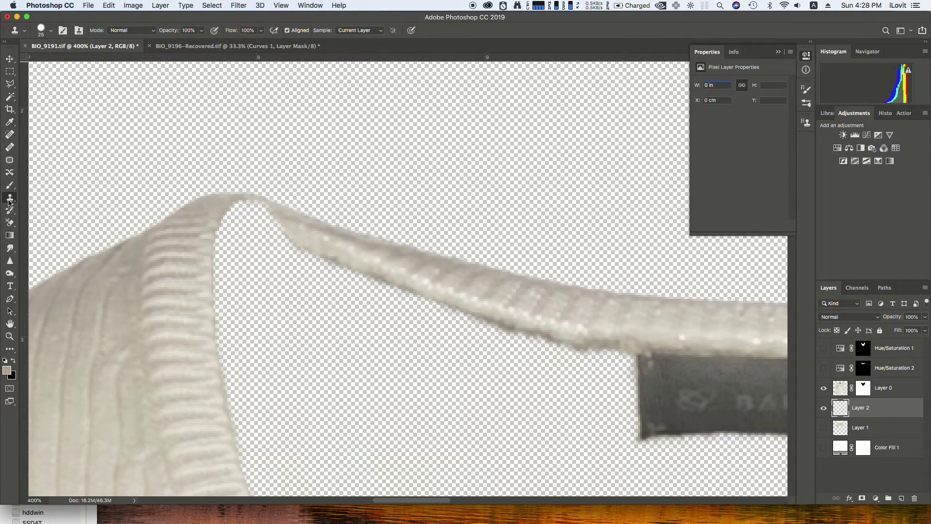
pyautogui.click(382, 32)
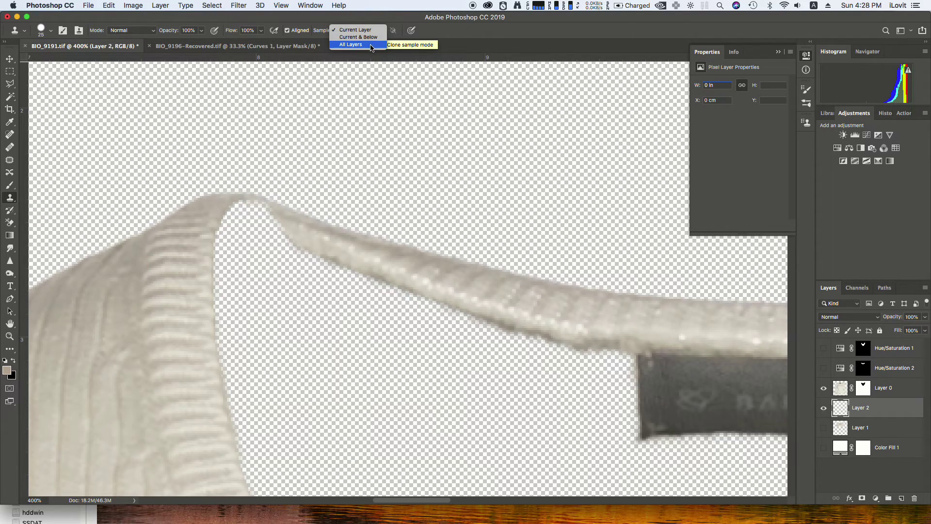
pyautogui.click(371, 45)
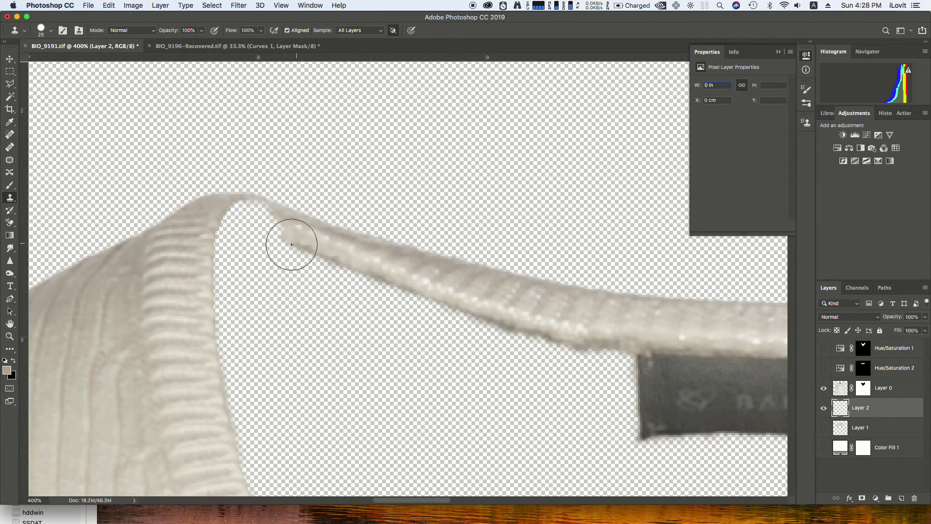
pyautogui.moveTo(294, 245)
pyautogui.mouseDown()
pyautogui.moveTo(265, 221)
pyautogui.moveTo(234, 215)
pyautogui.moveTo(241, 218)
pyautogui.mouseUp()
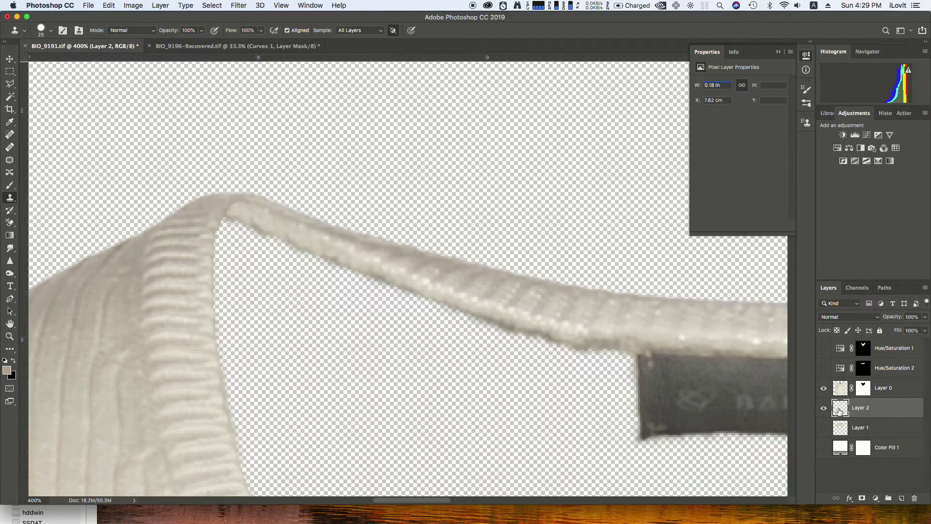
# Extend the right end of the back neckband up to the shoulder with the Clone Stamp on Layer 2.
pyautogui.click(619, 364)
pyautogui.hscroll(10, 560, 303)
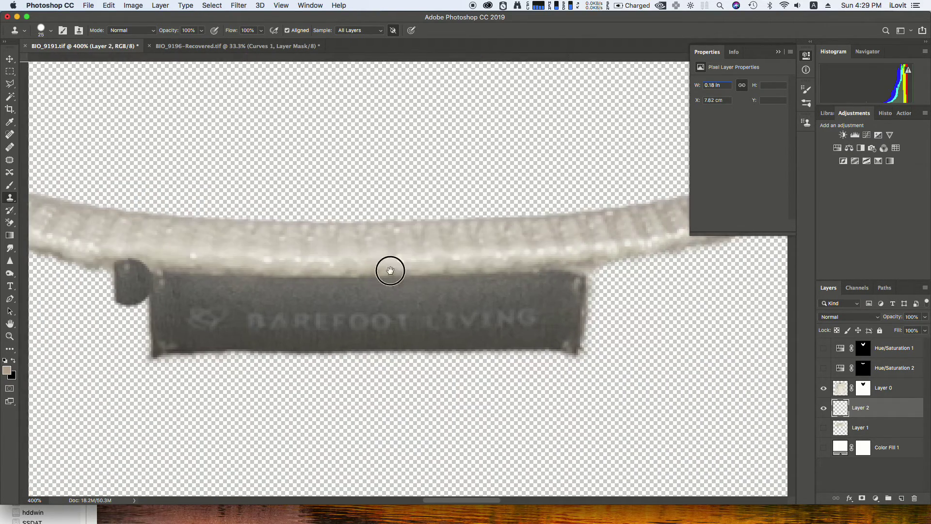
pyautogui.hscroll(2, 448, 228)
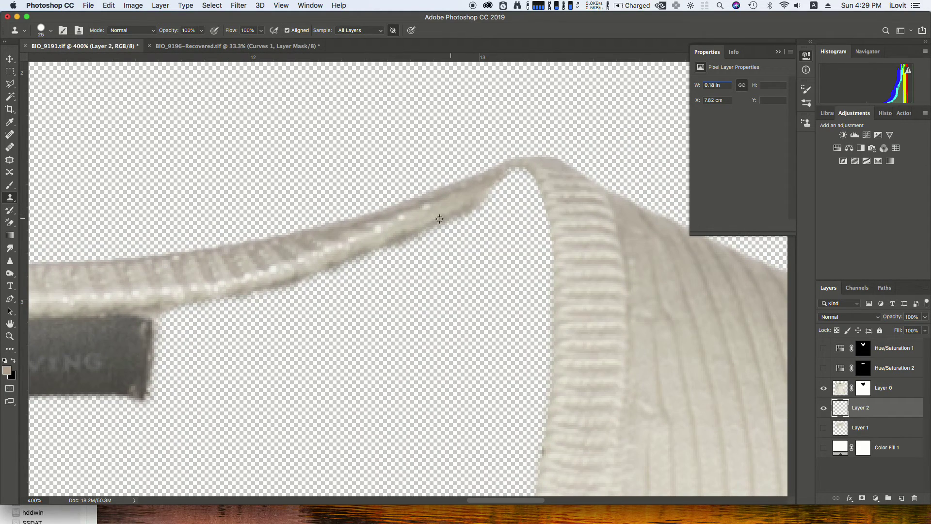
pyautogui.moveTo(495, 209)
pyautogui.mouseDown()
pyautogui.moveTo(480, 203)
pyautogui.moveTo(525, 186)
pyautogui.mouseUp()
pyautogui.click(526, 190)
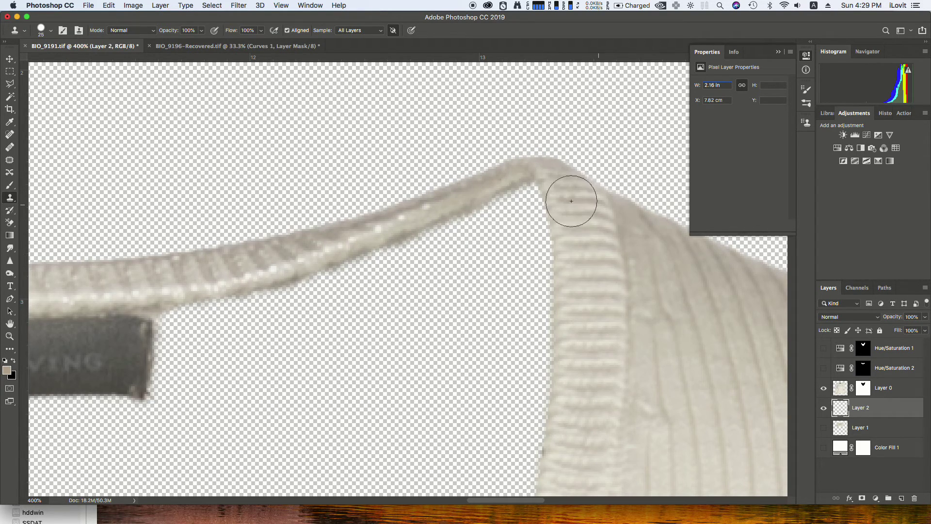
pyautogui.click(535, 183)
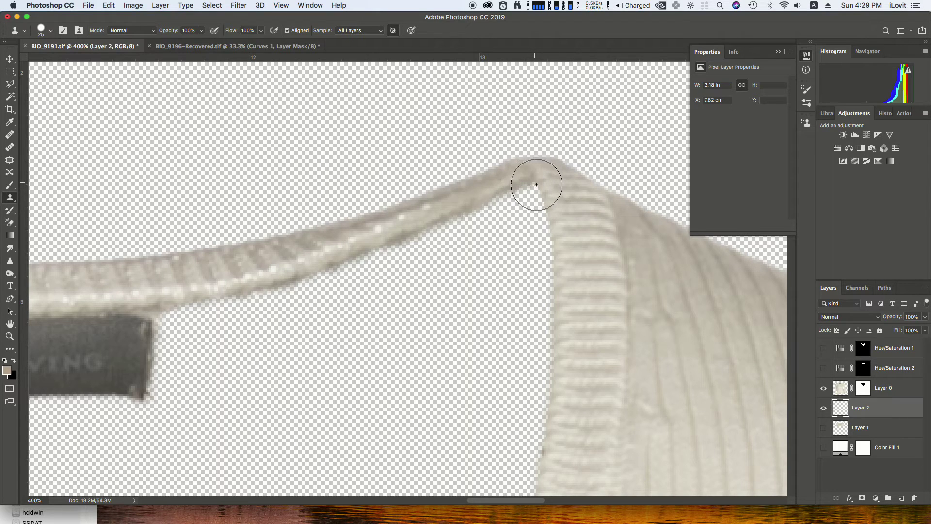
pyautogui.click(823, 388)
pyautogui.click(823, 388)
# Show Layer 1 and stretch it downward with Free Transform to about 111% height so it fills the V-neck opening.
pyautogui.press('super+minus')
pyautogui.click(824, 428)
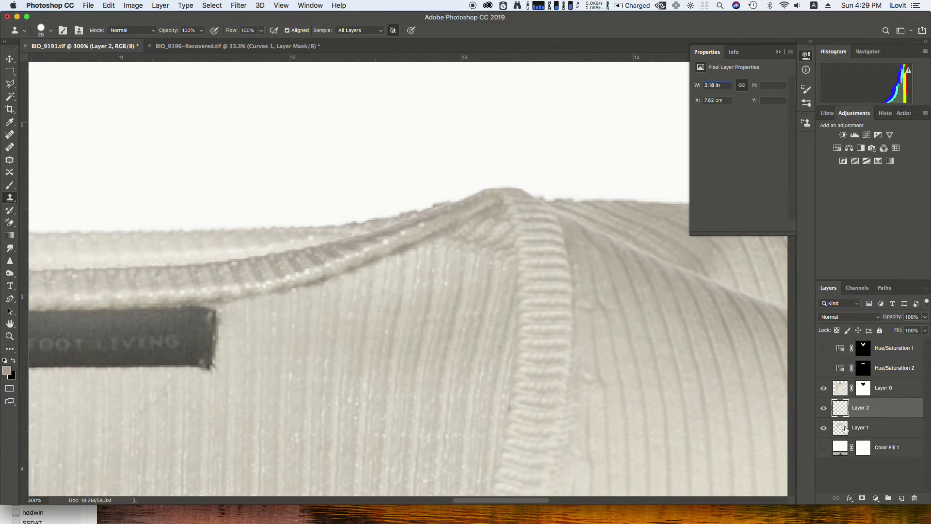
pyautogui.click(844, 430)
pyautogui.press('super+minus')
pyautogui.press('super+minus')
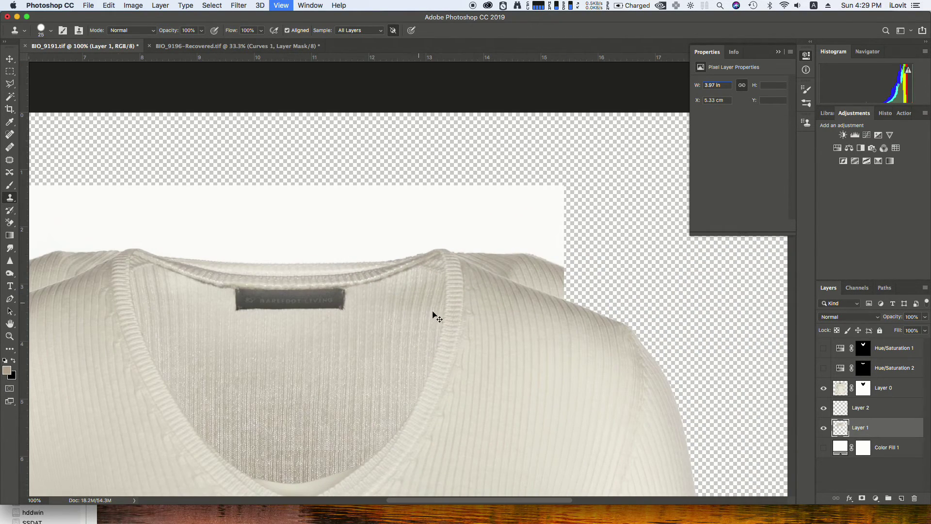
pyautogui.hscroll(-5, 360, 225)
pyautogui.scroll(-3, 359, 225)
pyautogui.press('super+equal')
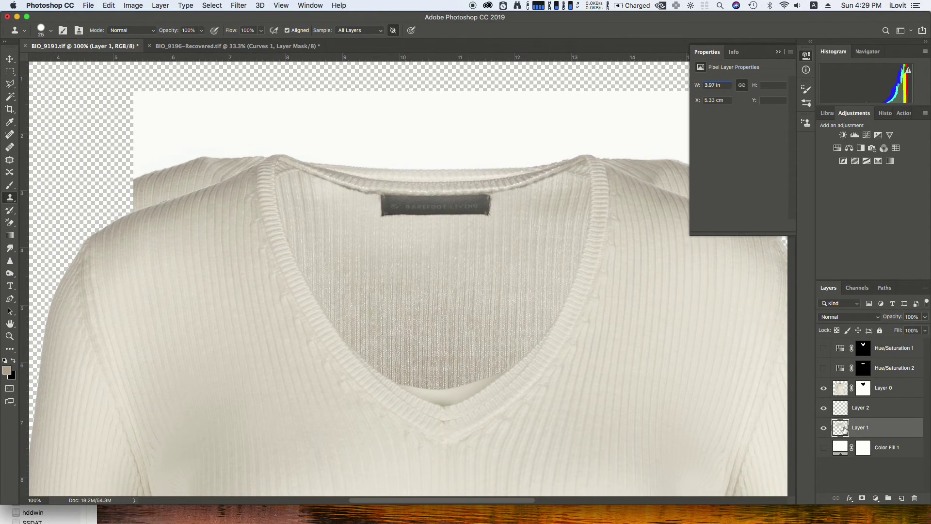
pyautogui.press('super+t')
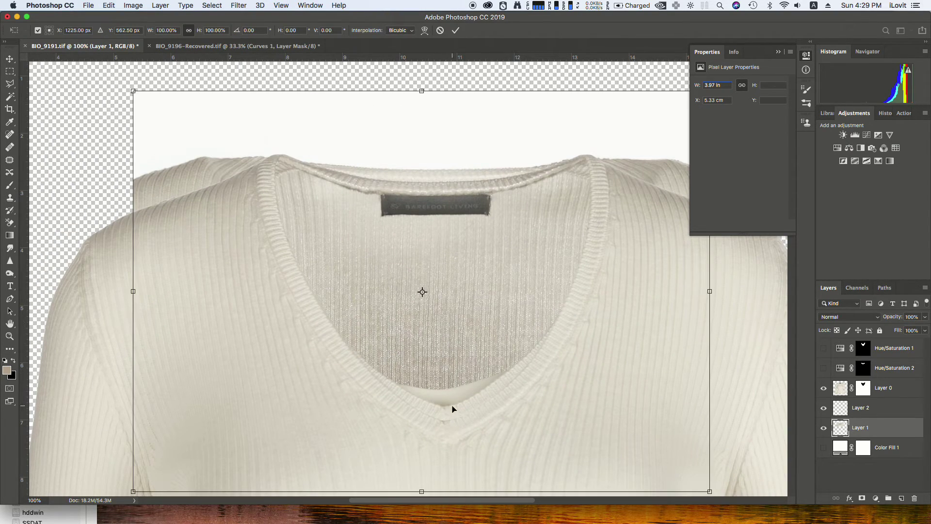
pyautogui.moveTo(421, 490); pyautogui.dragTo(444, 332)
# Extend Layer 1 upward and warp its upper left and upper right areas upward above the shoulders.
pyautogui.scroll(10, 462, 395)
pyautogui.press('super+r')
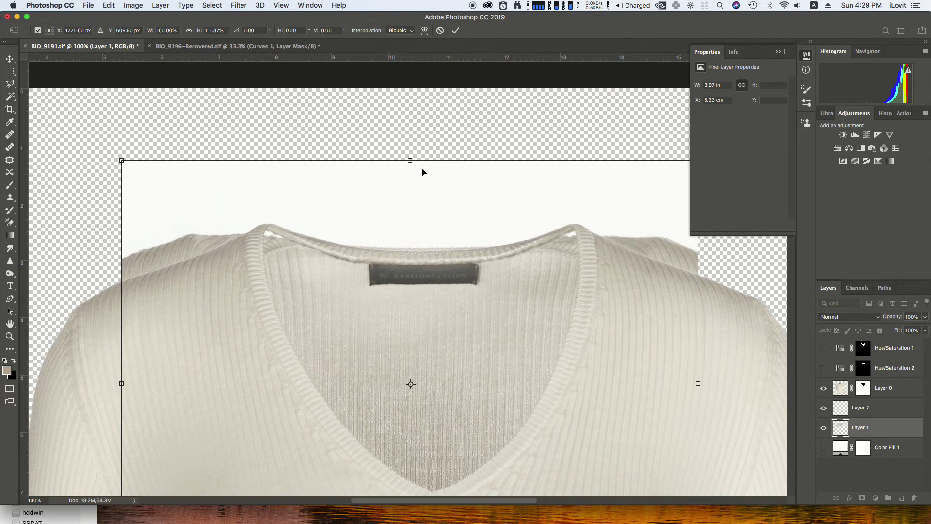
pyautogui.moveTo(410, 160); pyautogui.dragTo(410, 151)
pyautogui.click(425, 30)
pyautogui.moveTo(142, 178); pyautogui.dragTo(148, 130)
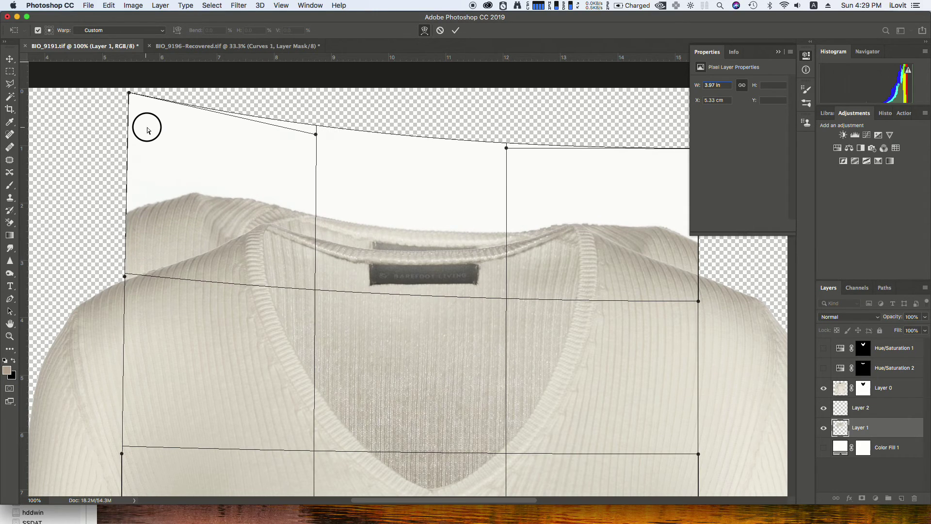
pyautogui.moveTo(648, 160); pyautogui.dragTo(645, 135)
pyautogui.rightClick(644, 134)
pyautogui.click(592, 173)
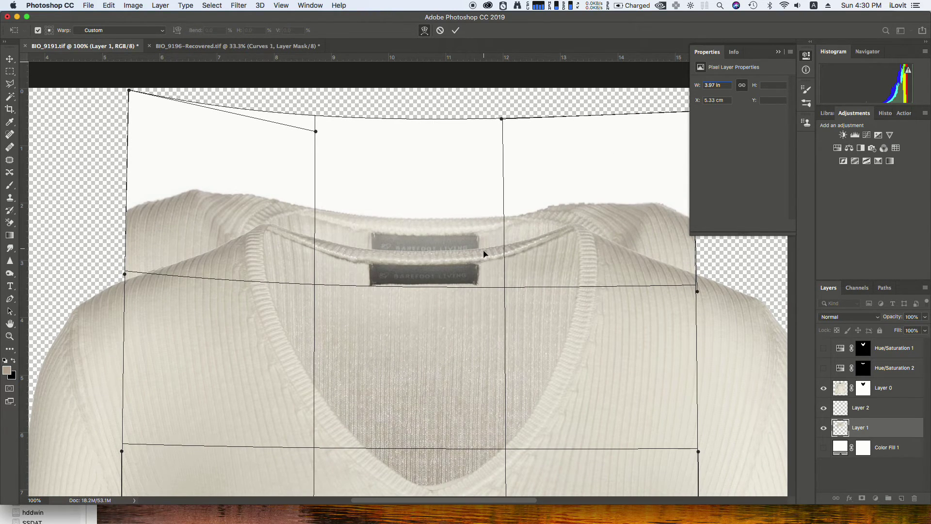
# Leave warp mode, stretch Layer 1's lower edge downward to 116% height, and apply the transformation.
pyautogui.scroll(-5, 493, 474)
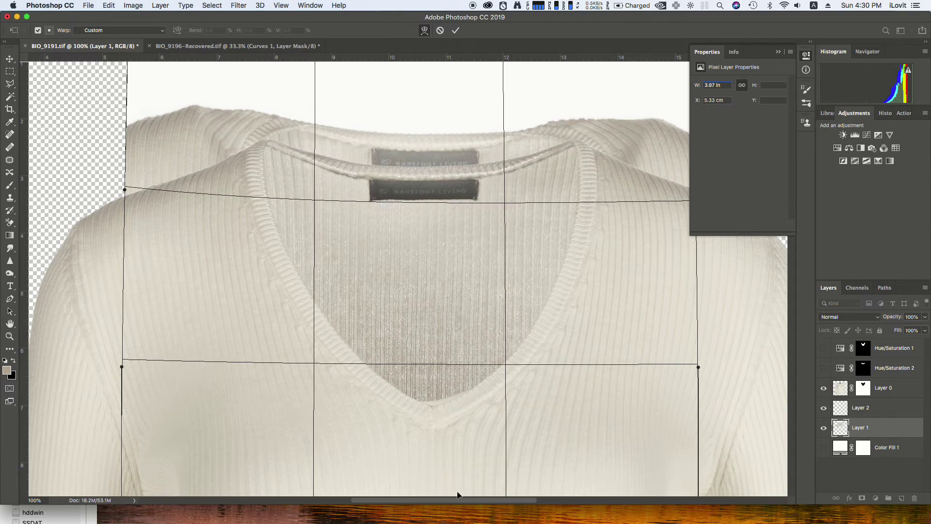
pyautogui.scroll(-9, 457, 494)
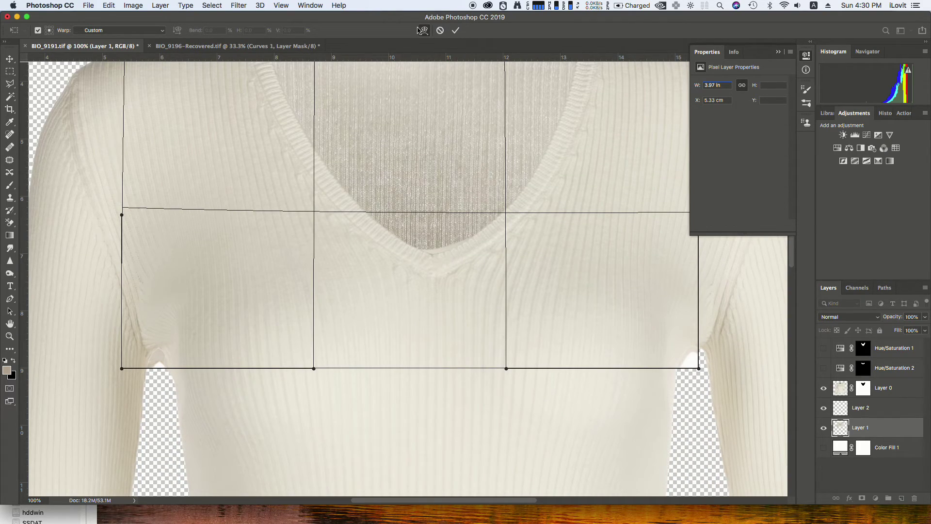
pyautogui.click(424, 30)
pyautogui.moveTo(410, 366); pyautogui.dragTo(410, 376)
pyautogui.scroll(10, 416, 358)
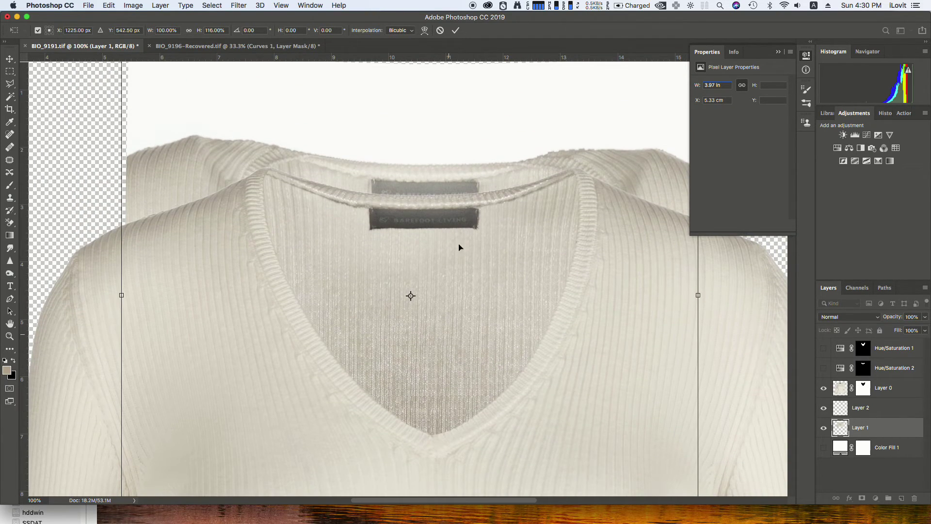
pyautogui.press('Return')
pyautogui.press('s')
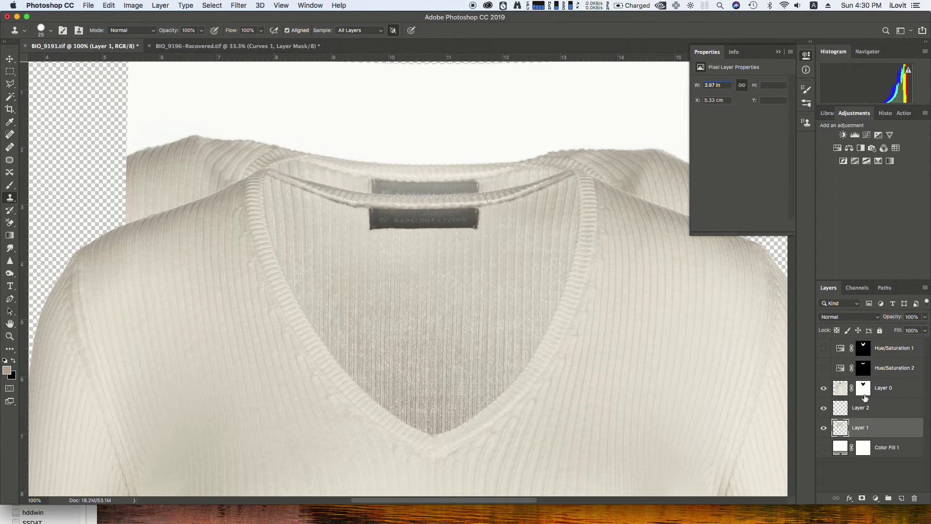
# Load Layer 0's sweater outline as a selection and shift it slightly downward inside the garment's edge.
pyautogui.keyDown('super'); pyautogui.click(840, 390); pyautogui.keyUp('super')
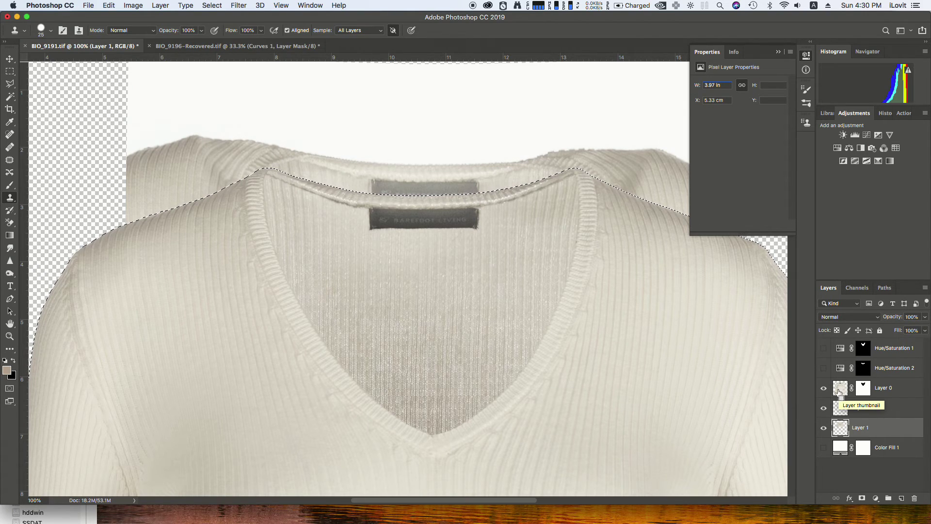
pyautogui.keyDown('super'); pyautogui.click(840, 391); pyautogui.keyUp('super')
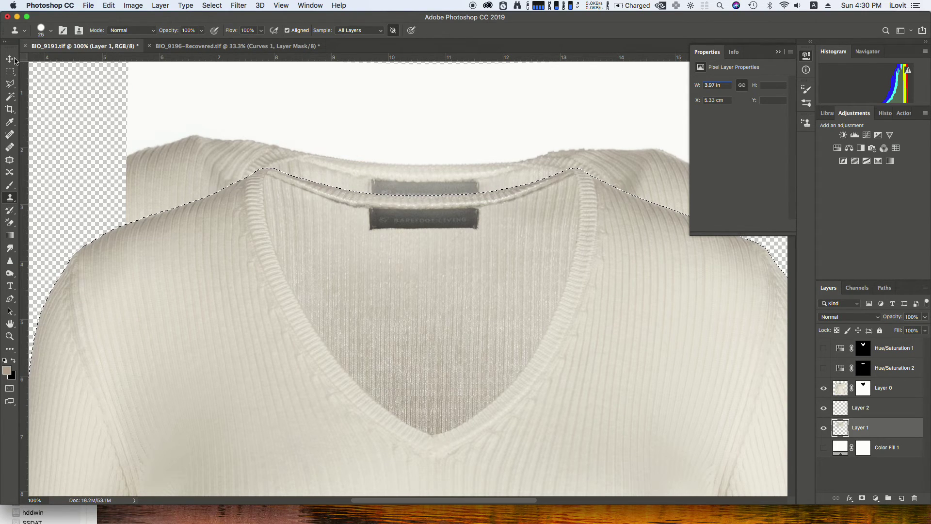
pyautogui.click(11, 72)
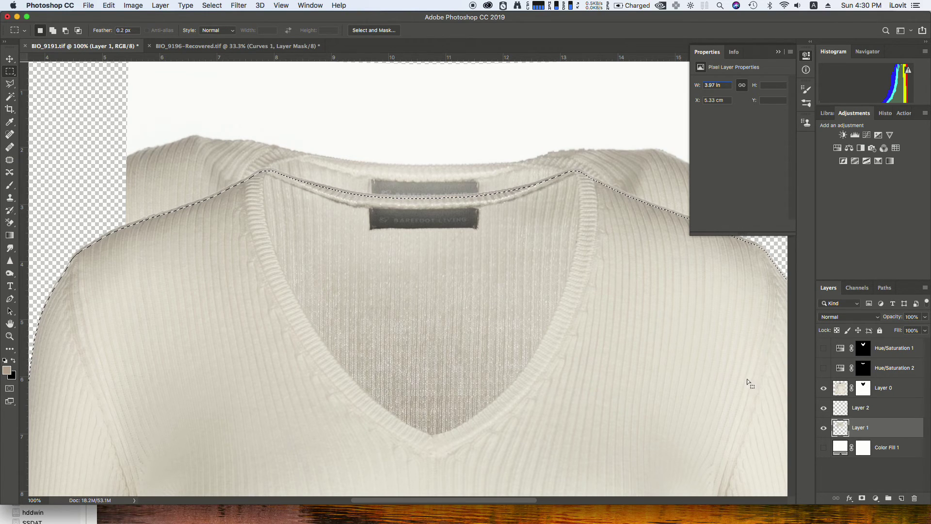
# Add a layer mask to Layer 1 that reveals only the selected sweater shape.
pyautogui.press('super+minus')
pyautogui.press('super+minus')
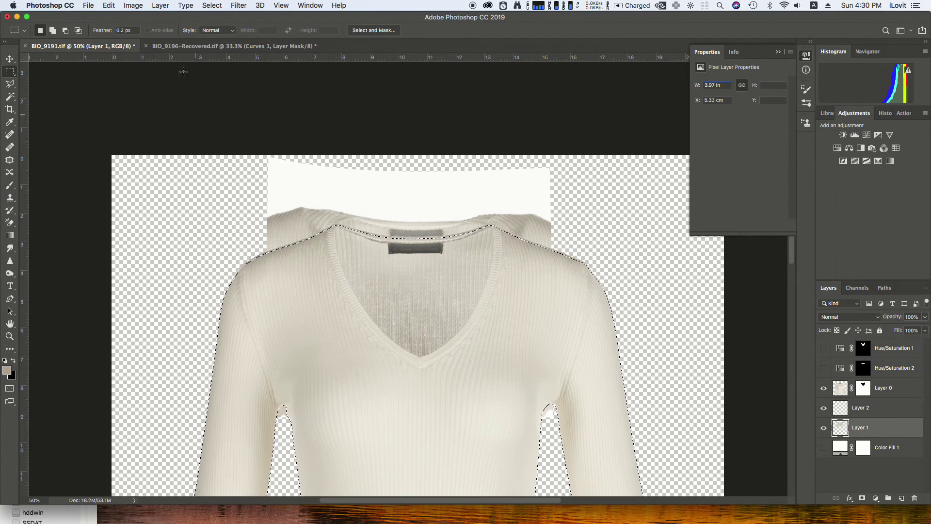
pyautogui.click(161, 5)
pyautogui.click(189, 149)
pyautogui.click(162, 7)
pyautogui.moveTo(188, 159)
pyautogui.click(345, 187)
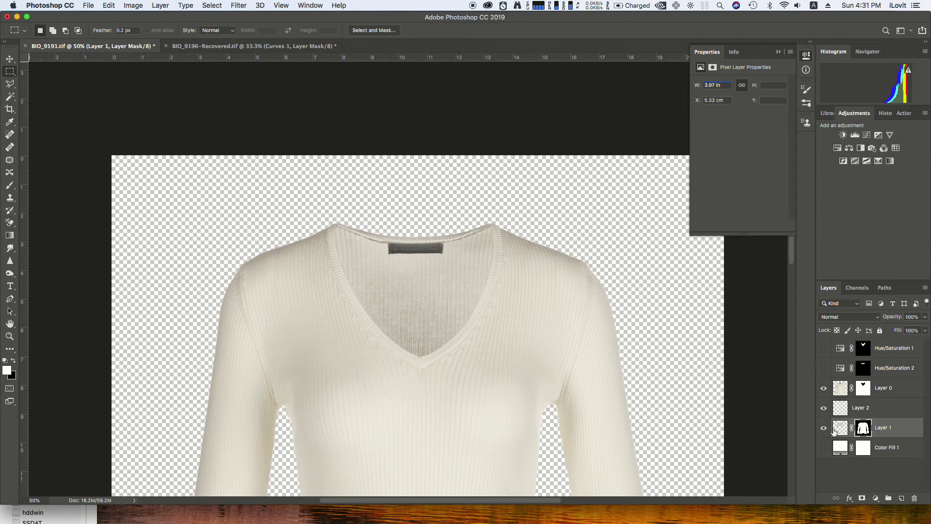
# Hide Layer 0, outline the surplus fabric beside and below the V-neck with the Polygonal Lasso, erase it from Layer 1's mask, and deselect.
pyautogui.click(825, 388)
pyautogui.click(824, 388)
pyautogui.click(824, 389)
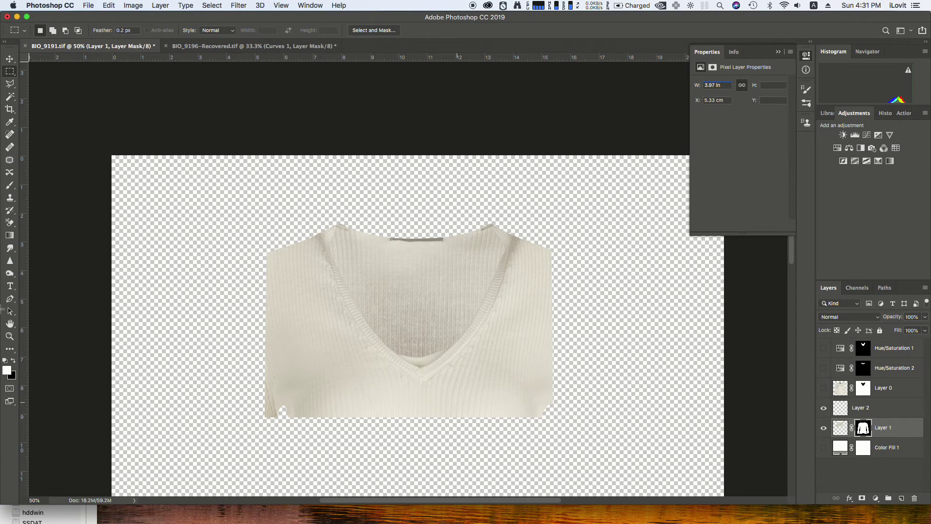
pyautogui.click(10, 83)
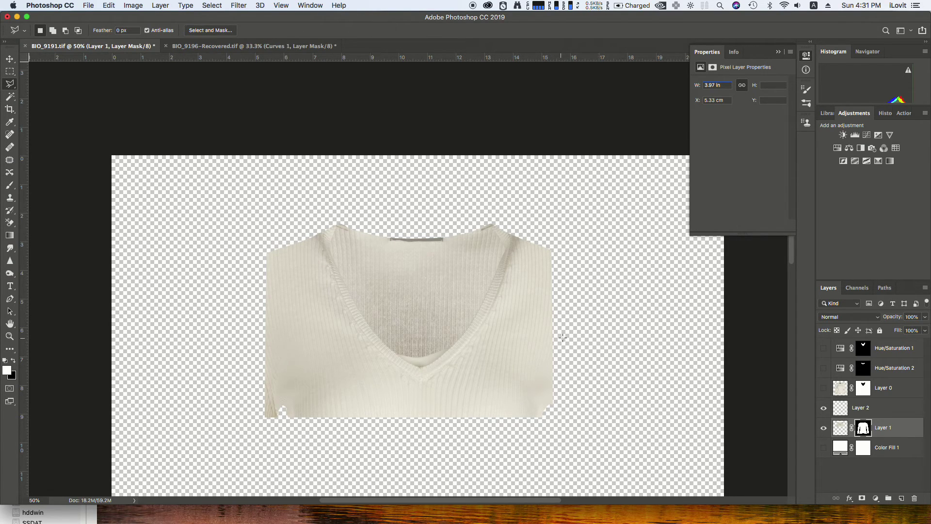
pyautogui.click(567, 313)
pyautogui.click(493, 375)
pyautogui.click(386, 381)
pyautogui.click(260, 243)
pyautogui.click(179, 264)
pyautogui.click(228, 468)
pyautogui.click(449, 499)
pyautogui.click(624, 416)
pyautogui.click(567, 302)
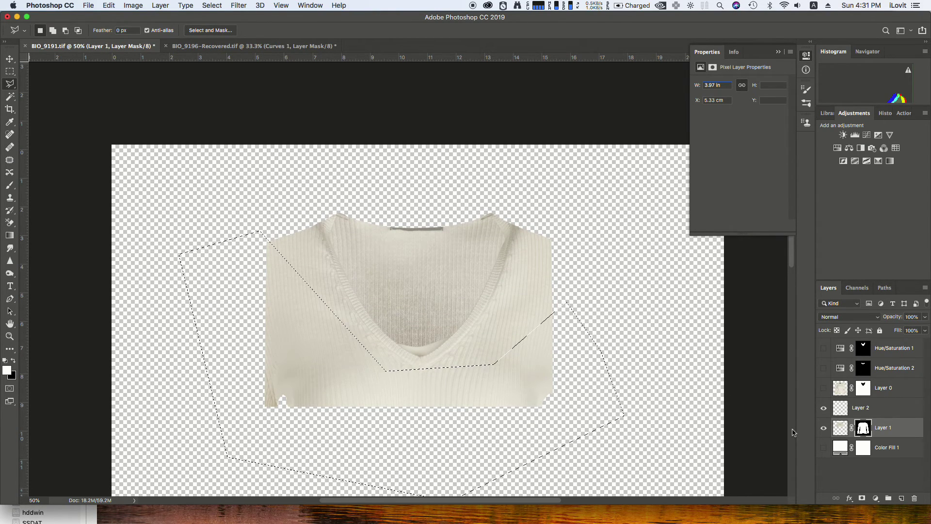
pyautogui.press('Delete')
pyautogui.press('super+d')
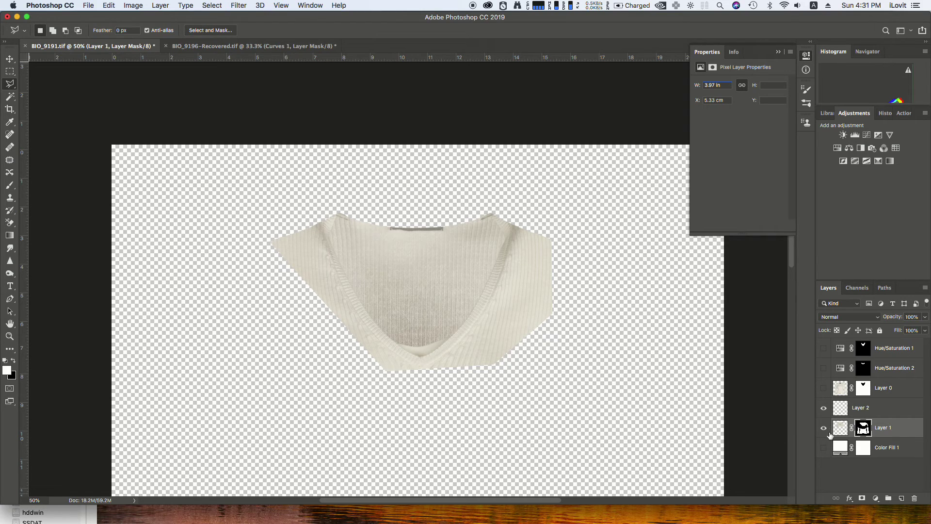
# Show Color Fill 1 and Layer 0 again, and check the neckline with Layer 0's mask temporarily disabled.
pyautogui.click(823, 448)
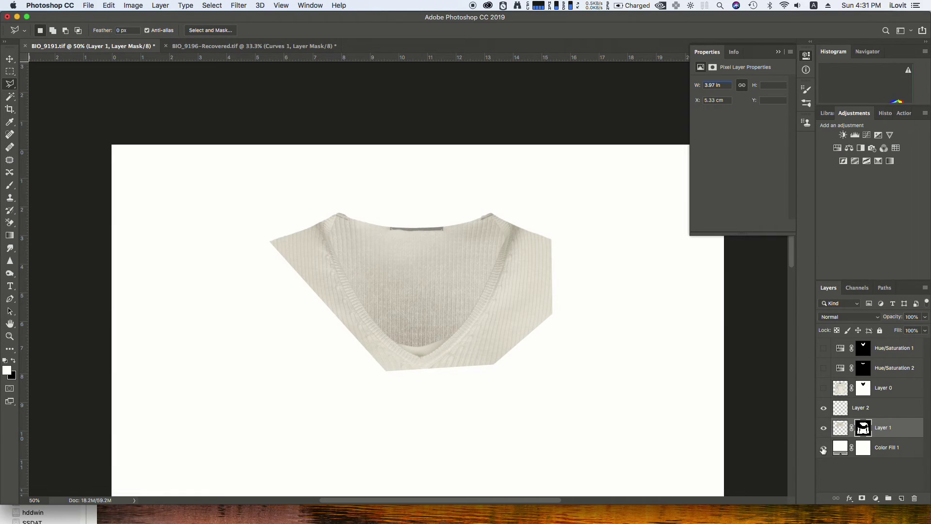
pyautogui.click(823, 389)
pyautogui.press('super+1')
pyautogui.keyDown('shift'); pyautogui.click(862, 390); pyautogui.keyUp('shift')
pyautogui.keyDown('shift'); pyautogui.click(862, 390); pyautogui.keyUp('shift')
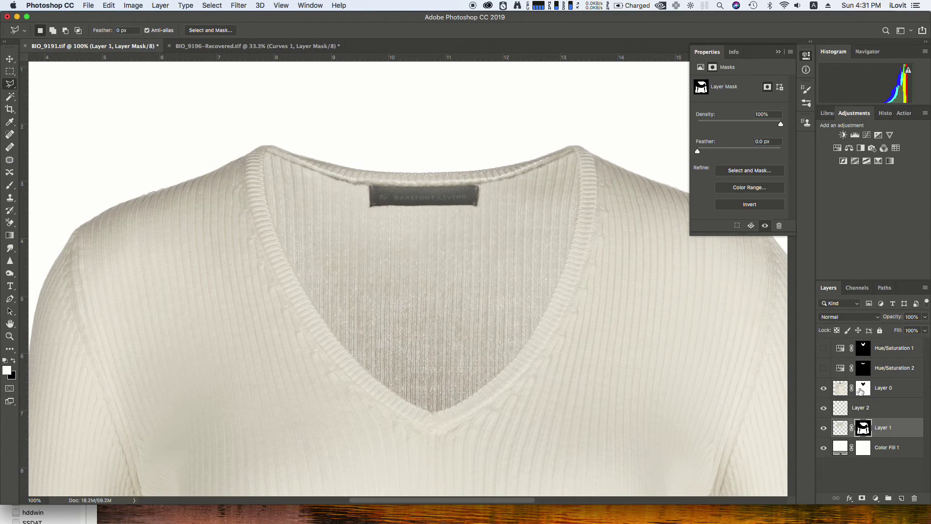
# Add a Curves adjustment above Layer 1 and clip it to that layer.
pyautogui.click(841, 429)
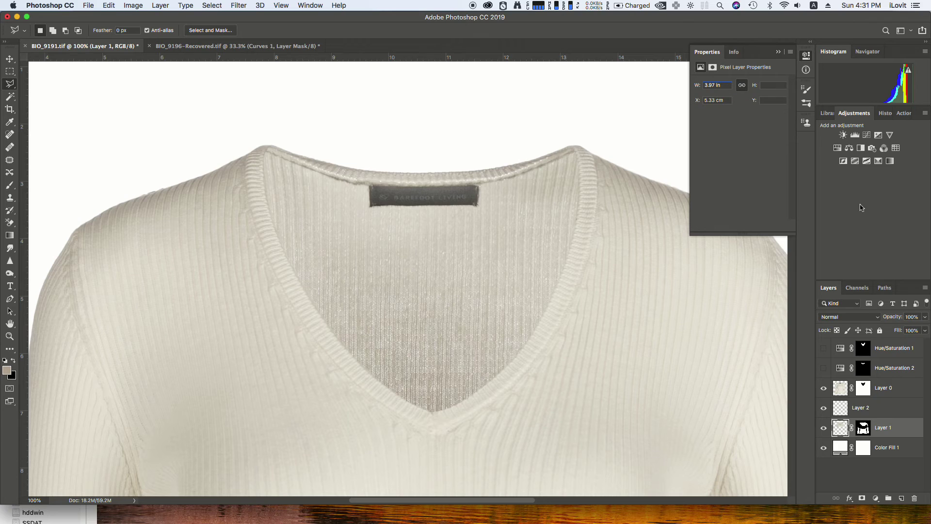
pyautogui.click(867, 135)
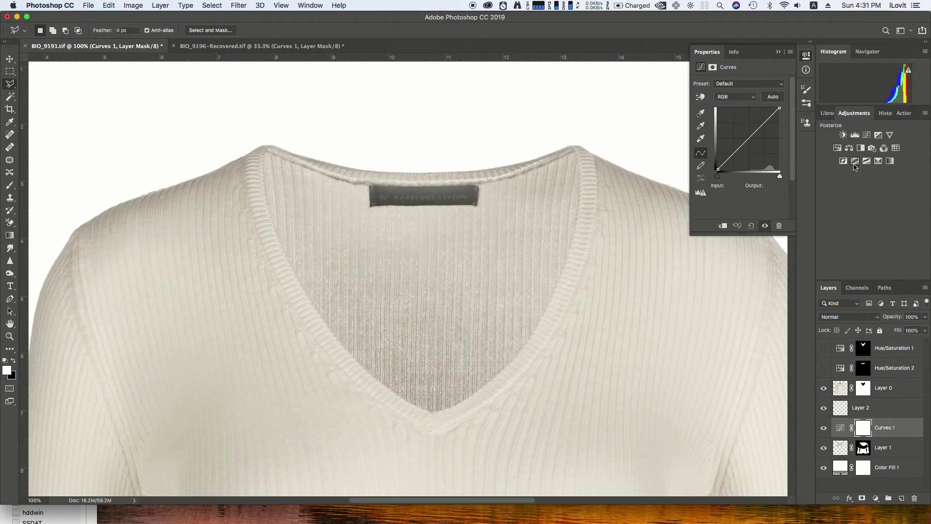
pyautogui.press('super+alt+g')
pyautogui.click(846, 430)
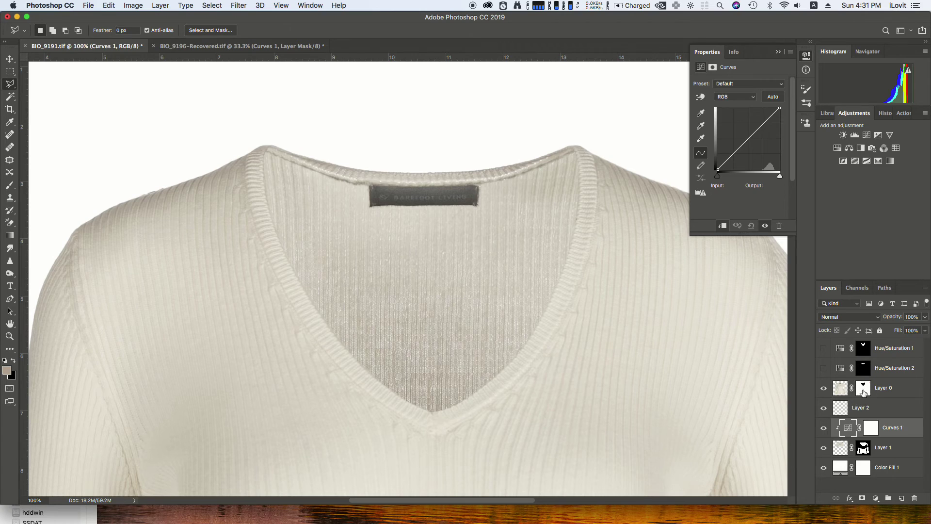
# Compare with the original inner back by toggling Layer 0's mask, and darken the new inner back with the clipped Curves adjustment.
pyautogui.keyDown('shift'); pyautogui.click(864, 391); pyautogui.keyUp('shift')
pyautogui.keyDown('shift'); pyautogui.click(864, 391); pyautogui.keyUp('shift')
pyautogui.keyDown('shift'); pyautogui.click(864, 391); pyautogui.keyUp('shift')
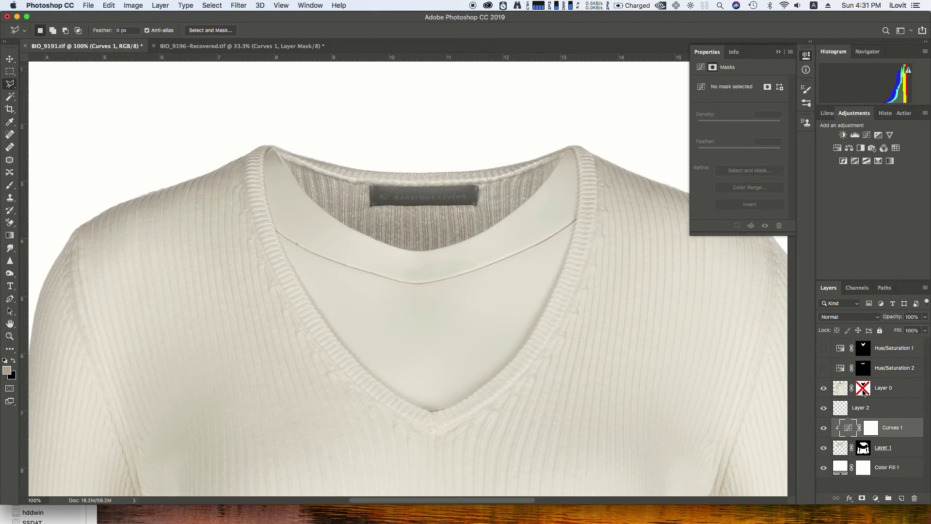
pyautogui.keyDown('shift'); pyautogui.click(864, 391); pyautogui.keyUp('shift')
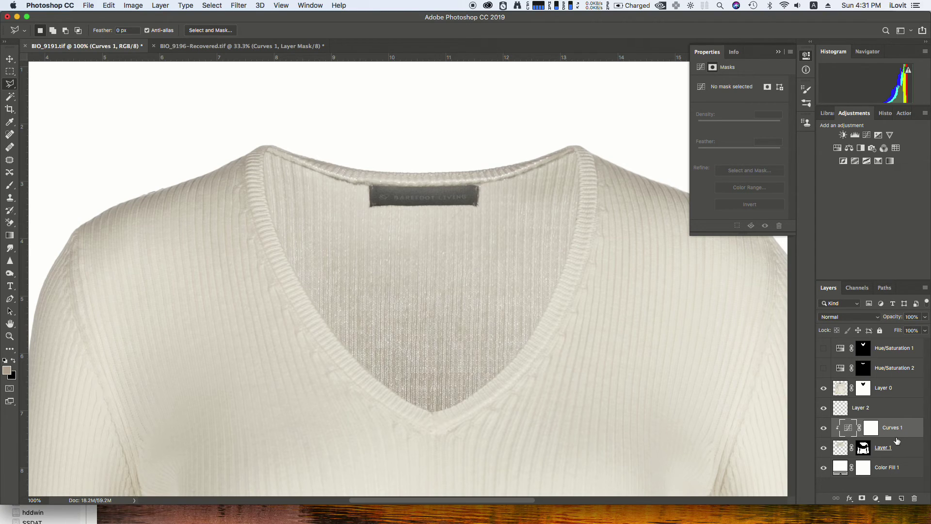
pyautogui.click(849, 430)
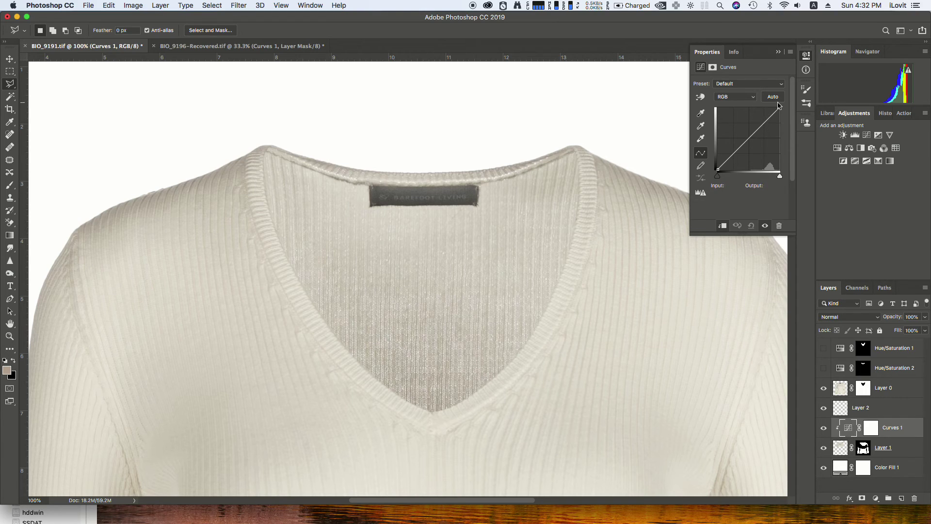
pyautogui.moveTo(780, 108); pyautogui.dragTo(750, 146)
# Touch up Layer 0's mask along the lower edge of the back neckband with a small black brush of about 10 px.
pyautogui.click(863, 388)
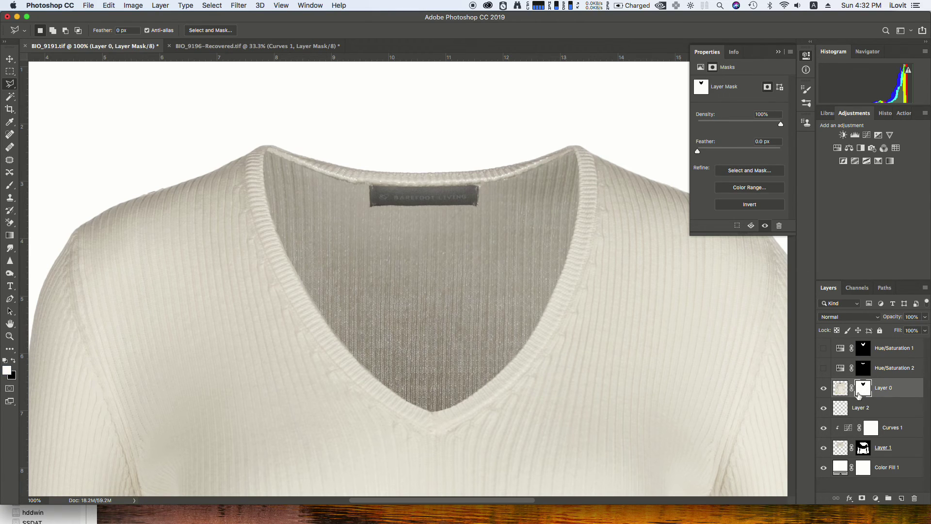
pyautogui.press('super+equal')
pyautogui.scroll(3, 567, 276)
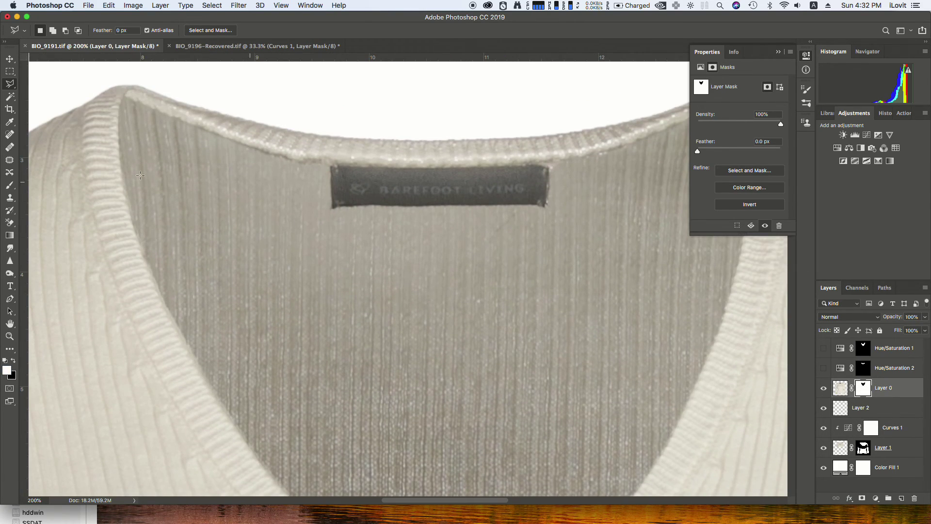
pyautogui.click(10, 185)
pyautogui.click(13, 361)
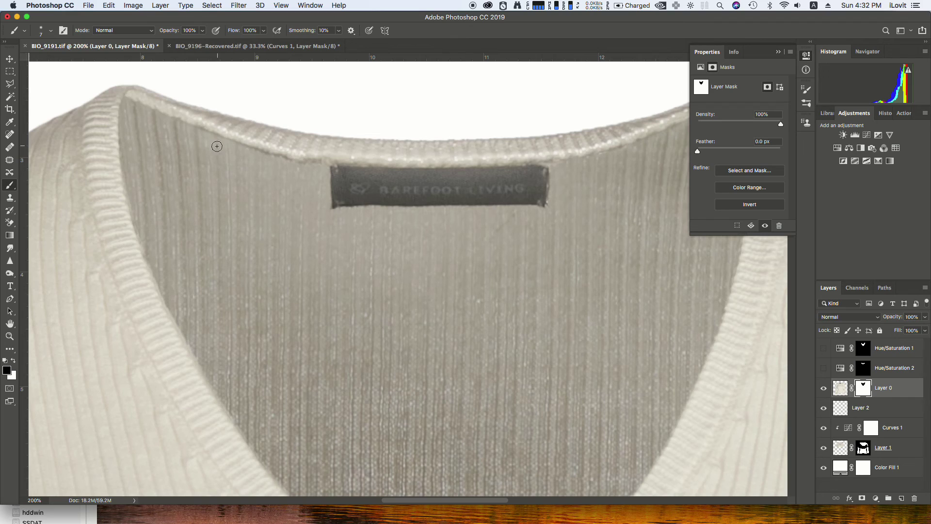
pyautogui.press(']')
pyautogui.press(']')
pyautogui.moveTo(637, 178); pyautogui.dragTo(429, 220)
pyautogui.press(']')
pyautogui.press(']')
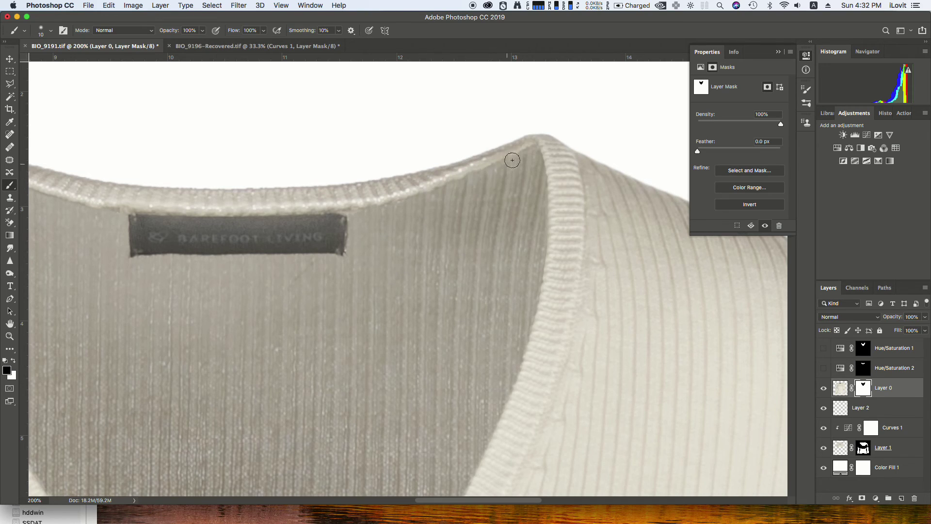
pyautogui.press('[')
pyautogui.press('super+minus')
pyautogui.press('super+minus')
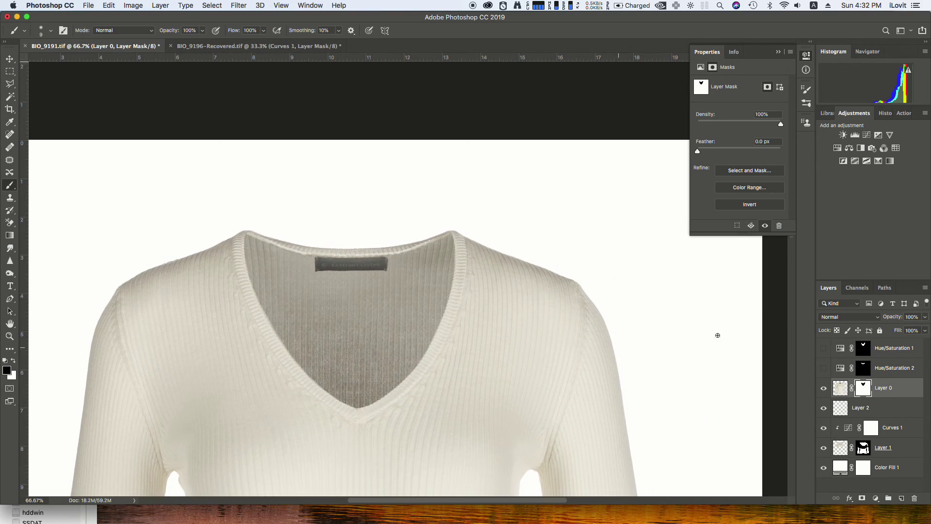
# Compare the new inner back with the original by toggling Layer 0's mask off and on.
pyautogui.keyDown('shift'); pyautogui.click(861, 389); pyautogui.keyUp('shift')
pyautogui.keyDown('shift'); pyautogui.click(861, 390); pyautogui.keyUp('shift')
pyautogui.keyDown('shift'); pyautogui.click(862, 389); pyautogui.keyUp('shift')
# Target Curves 1's mask and set up a large soft black brush with 0% hardness and 28% opacity.
pyautogui.click(871, 429)
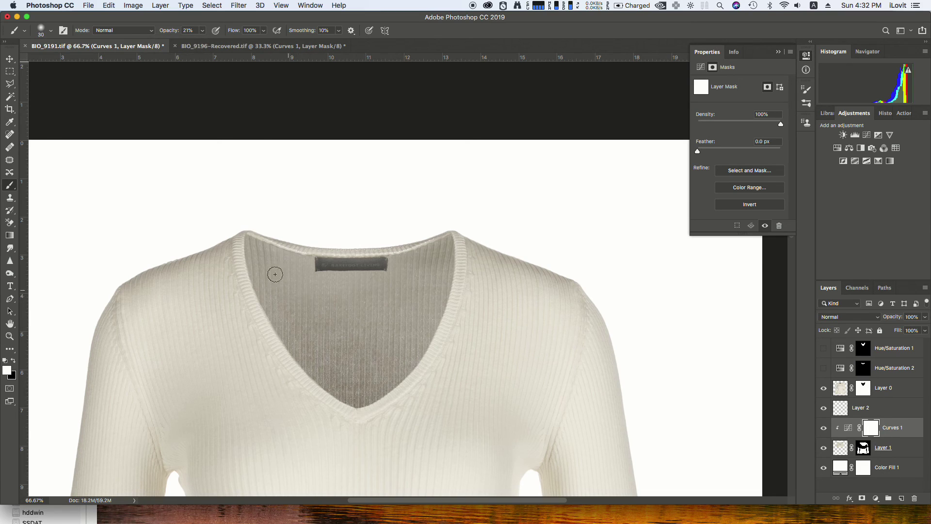
pyautogui.press(']')
pyautogui.rightClick(264, 259)
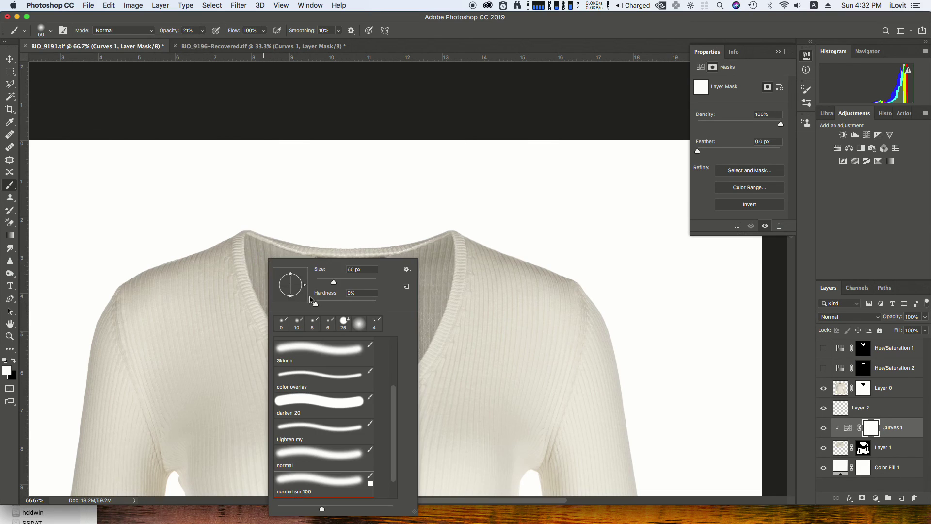
pyautogui.click(872, 430)
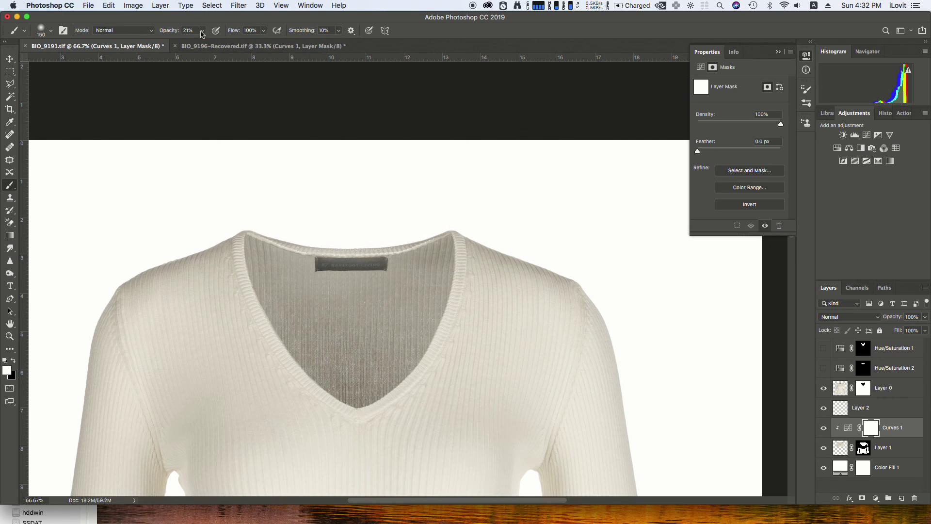
pyautogui.press(']')
pyautogui.press(']')
pyautogui.press(']')
pyautogui.press('[')
pyautogui.moveTo(196, 43); pyautogui.dragTo(194, 42)
pyautogui.press(']')
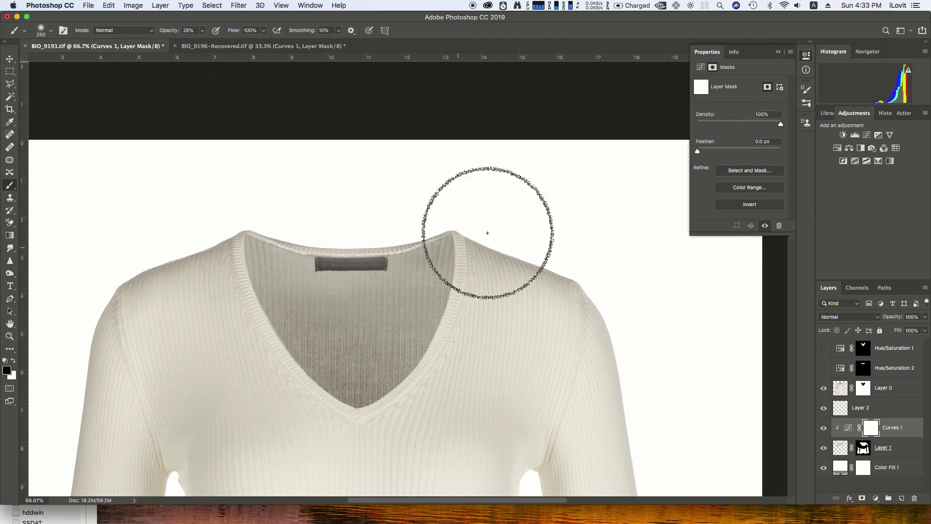
# Brush black on Curves 1's mask along the upper inner back at 250 to 300 px, and undo the last stroke.
pyautogui.press(']')
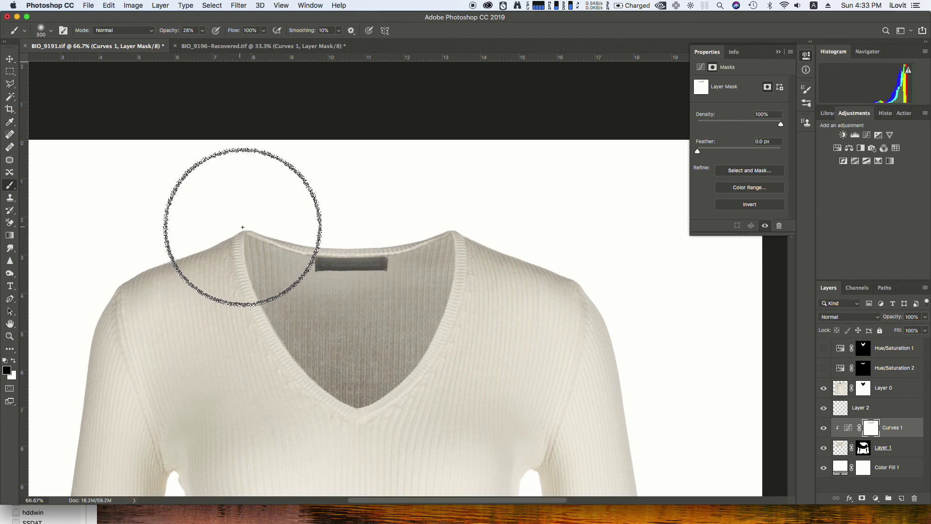
pyautogui.press('[')
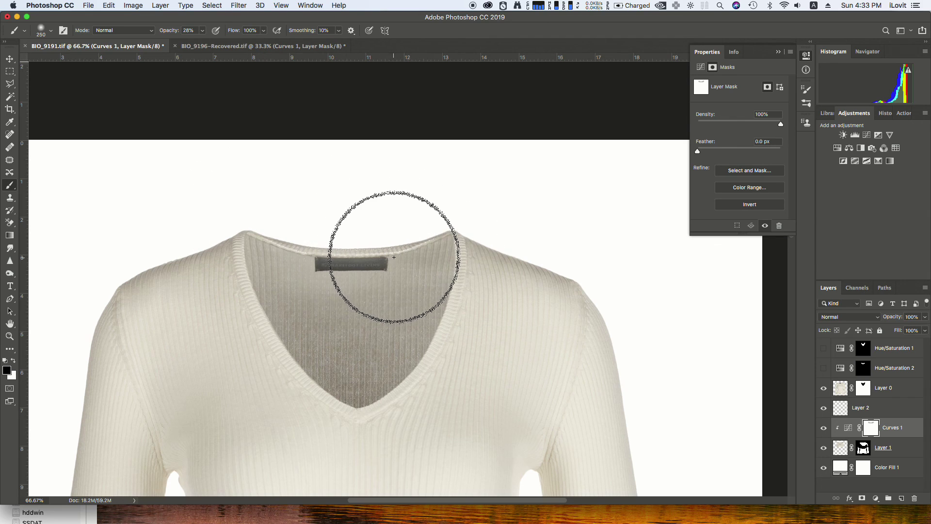
pyautogui.press('super+z')
# Lighten the upper inner back gradually with a 600 px soft black brush on Curves 1's mask, undoing unwanted strokes and checking the whole sweater.
pyautogui.press(']')
pyautogui.press(']')
pyautogui.press(']')
pyautogui.press(']')
pyautogui.press(']')
pyautogui.press(']')
pyautogui.press(']')
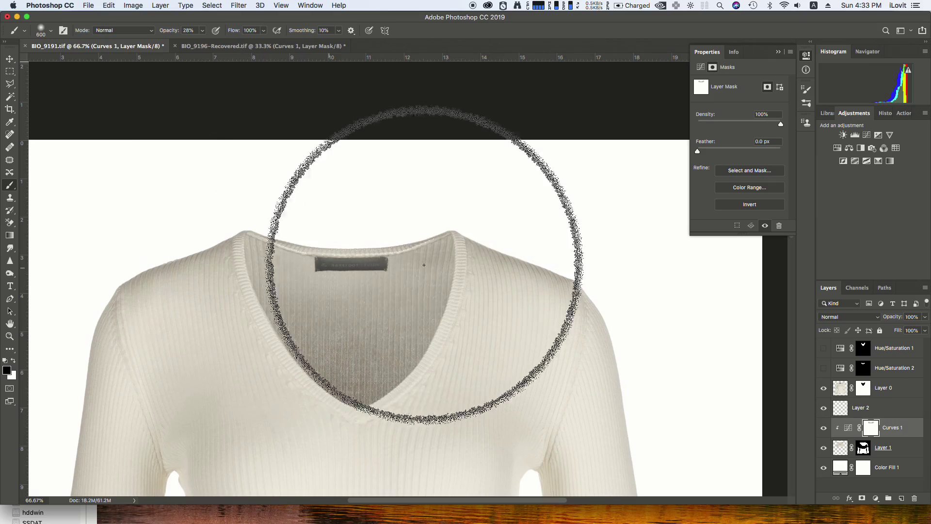
pyautogui.press('super+z')
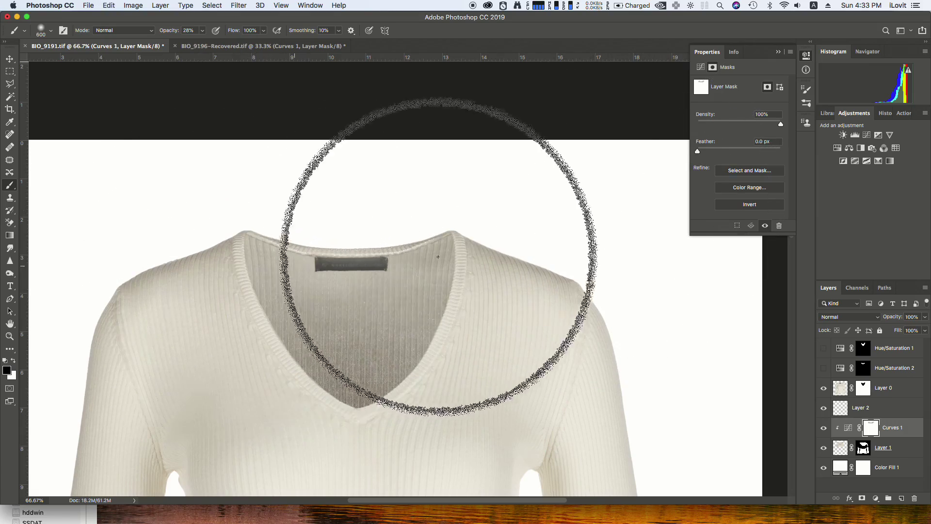
pyautogui.press('super+z')
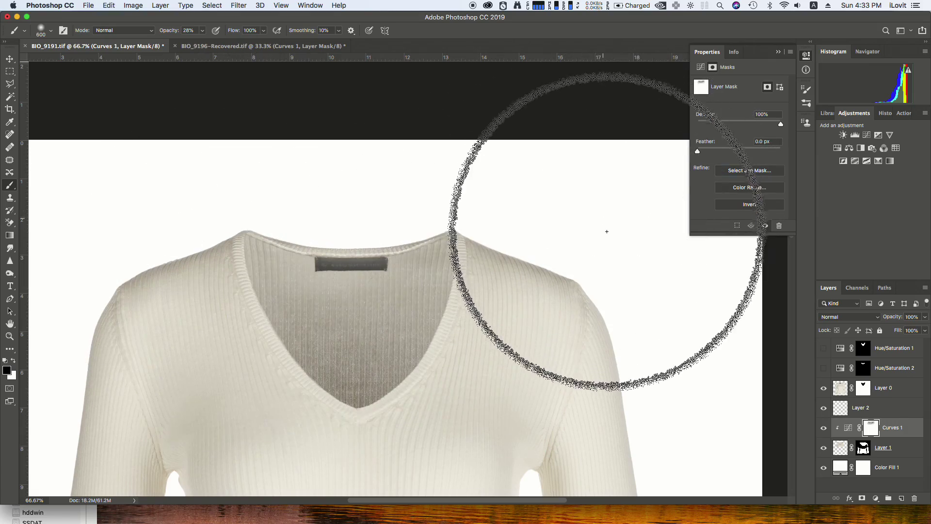
pyautogui.press('super+z')
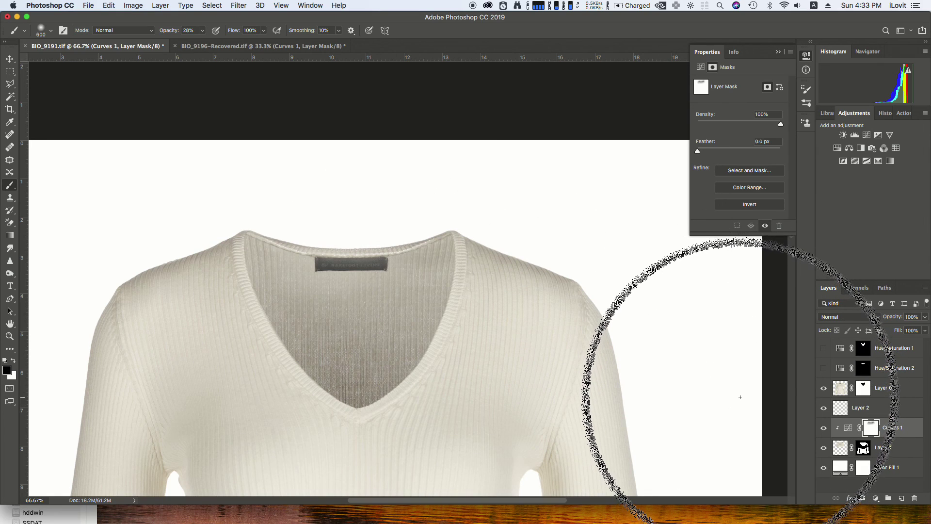
pyautogui.press('super+minus')
pyautogui.press('super+minus')
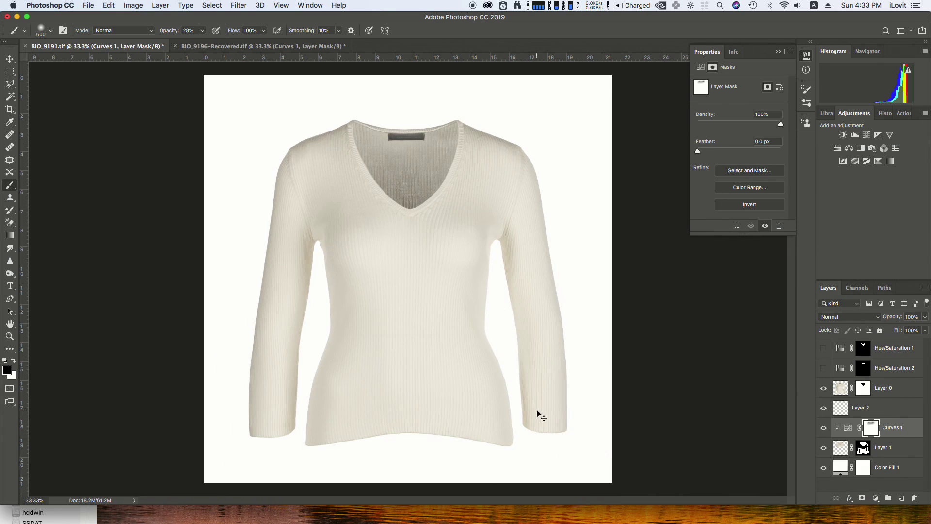
pyautogui.press('super+plus')
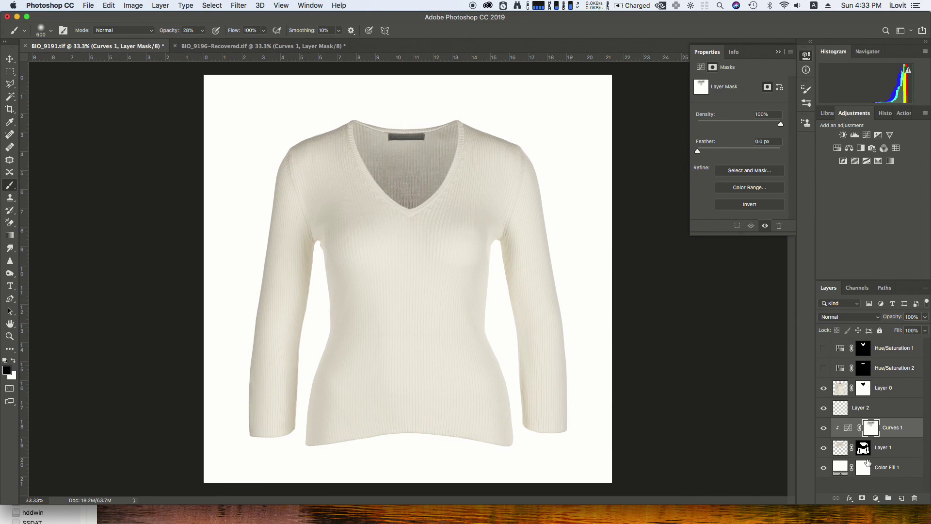
# Delete the hidden Hue/Saturation 1 and Hue/Saturation 2 layers and save the file.
pyautogui.moveTo(869, 397); pyautogui.dragTo(915, 498)
pyautogui.moveTo(892, 350); pyautogui.dragTo(916, 495)
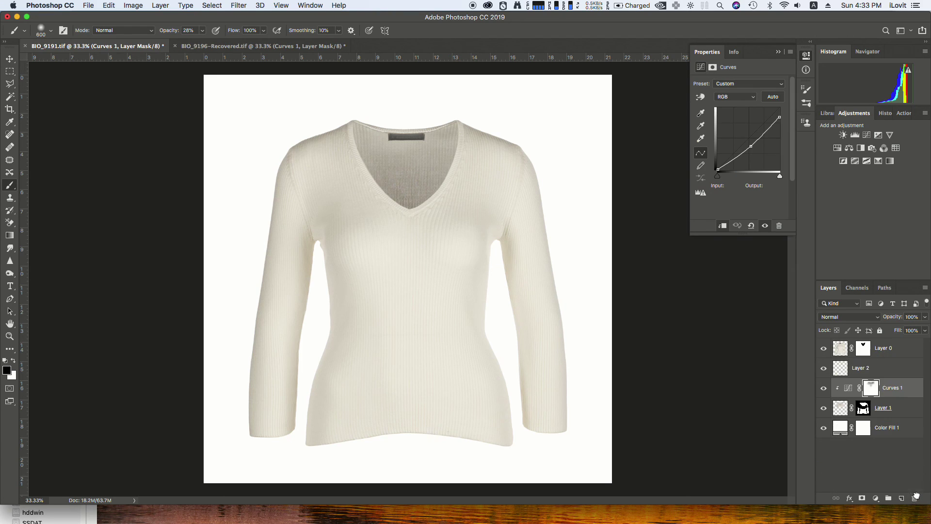
pyautogui.press('super+s')
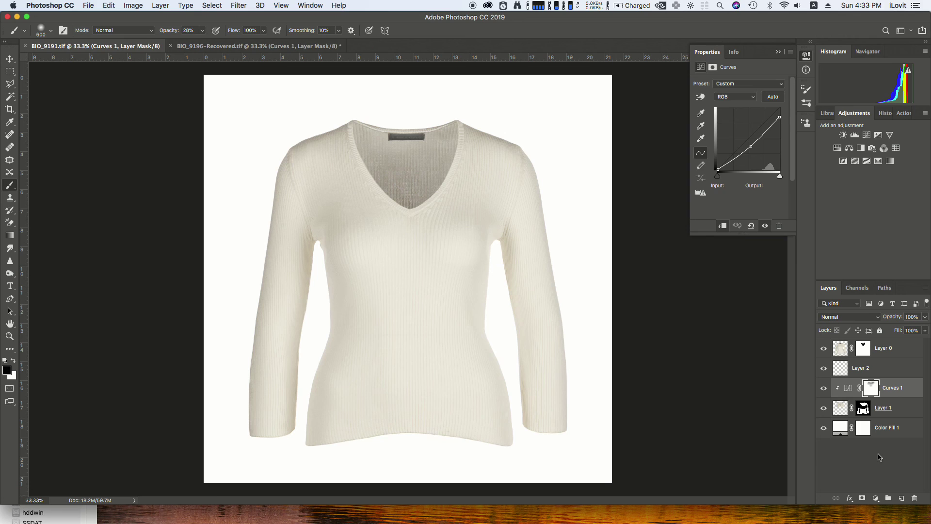